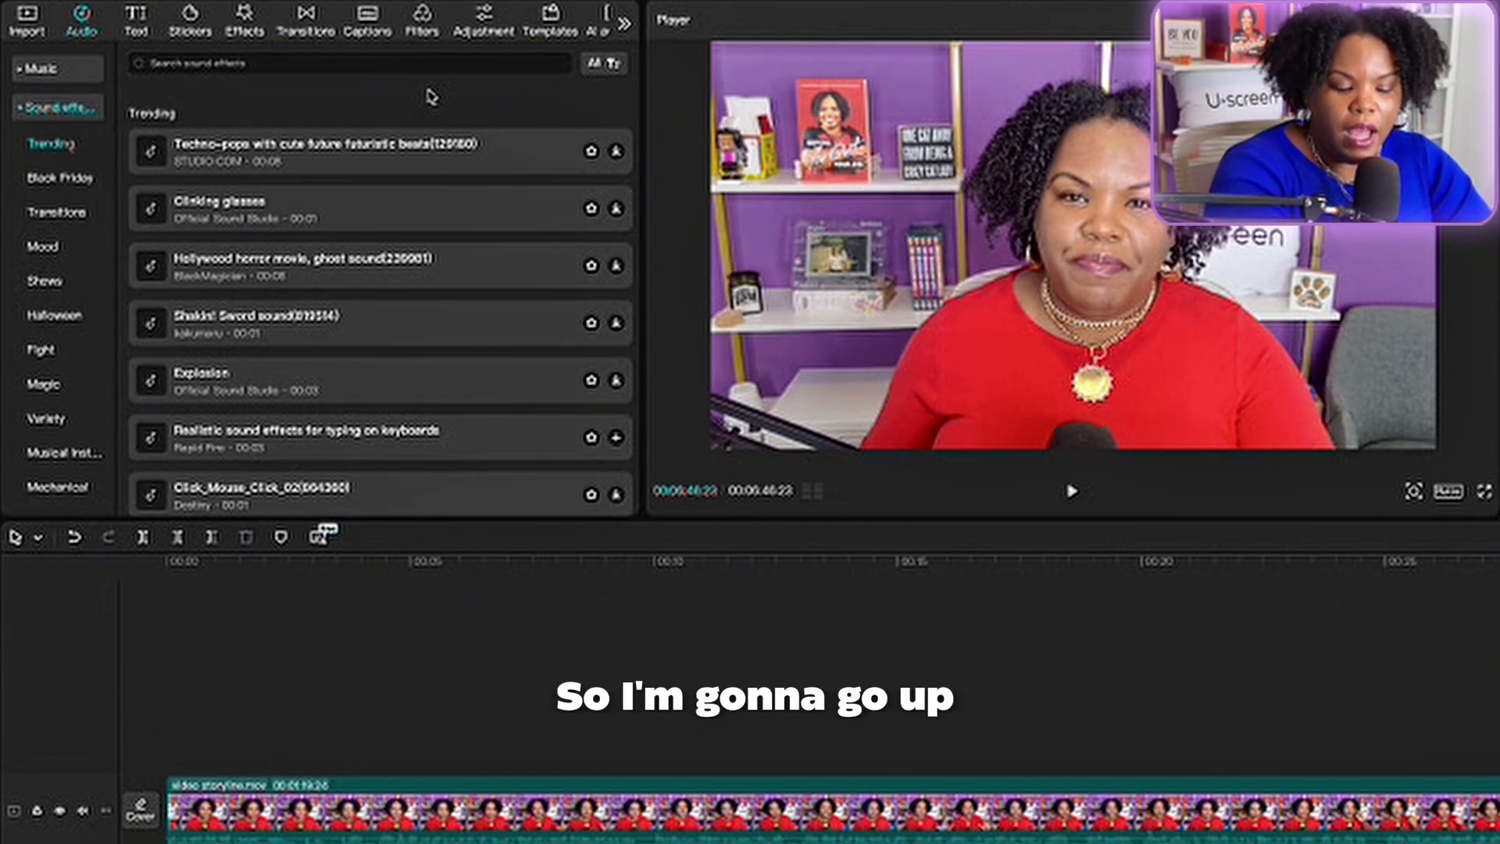
Search the sound effects library for 'beep'.
left_click(215, 63)
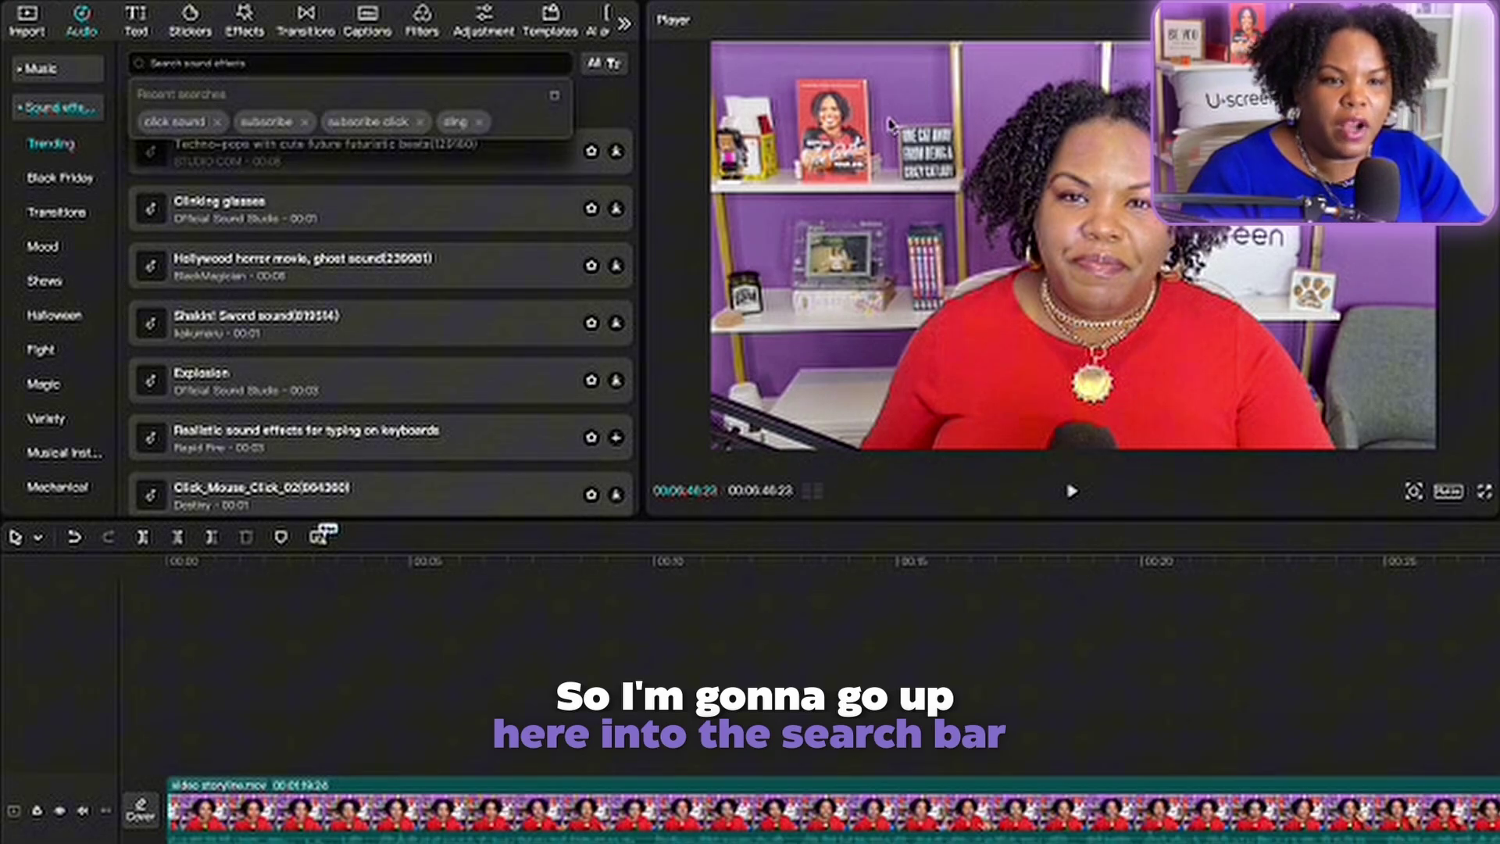
type("beep")
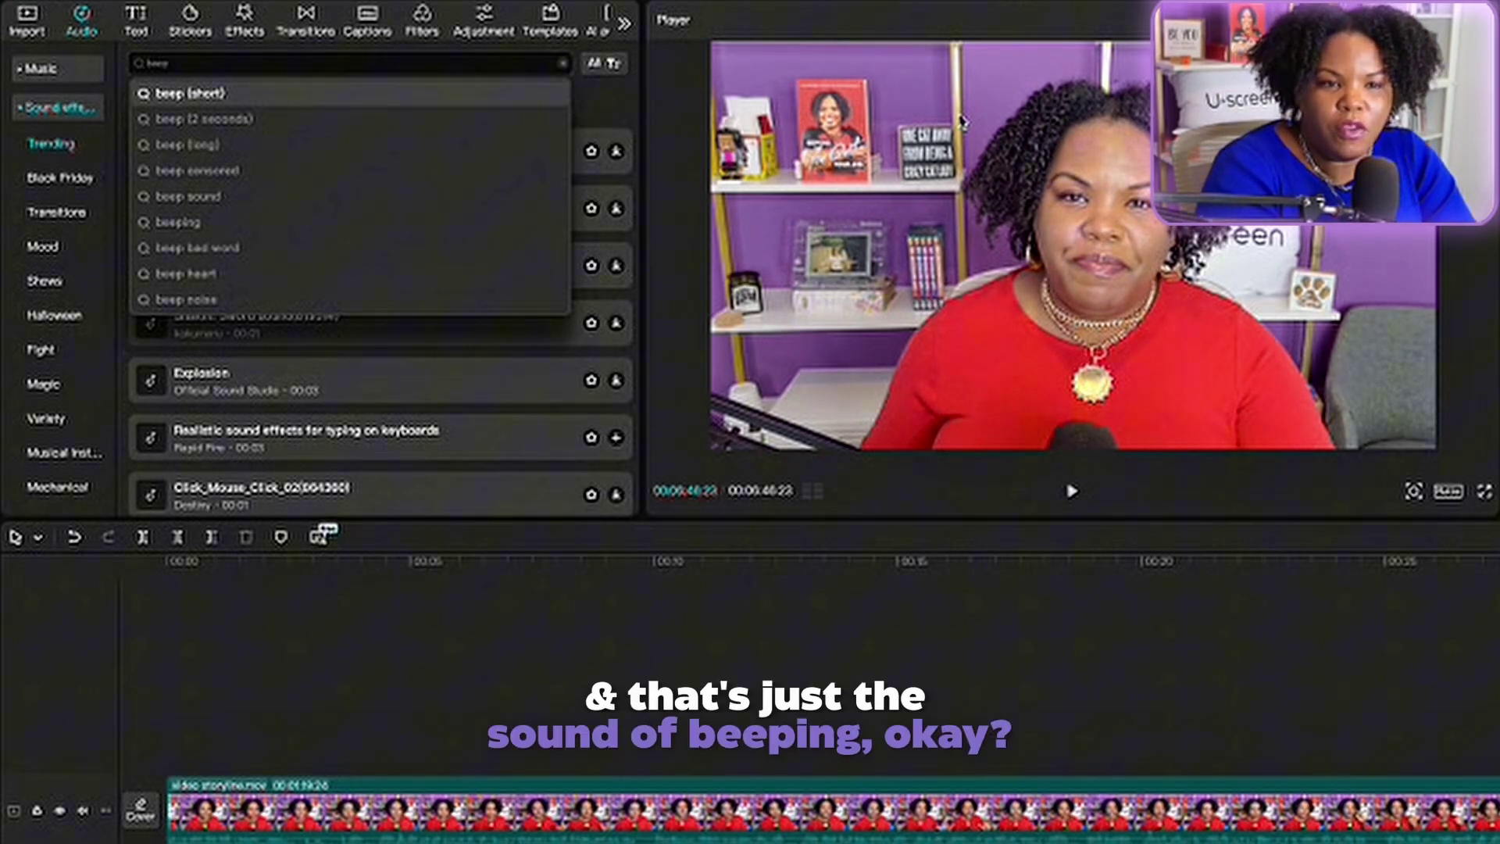
key("Return")
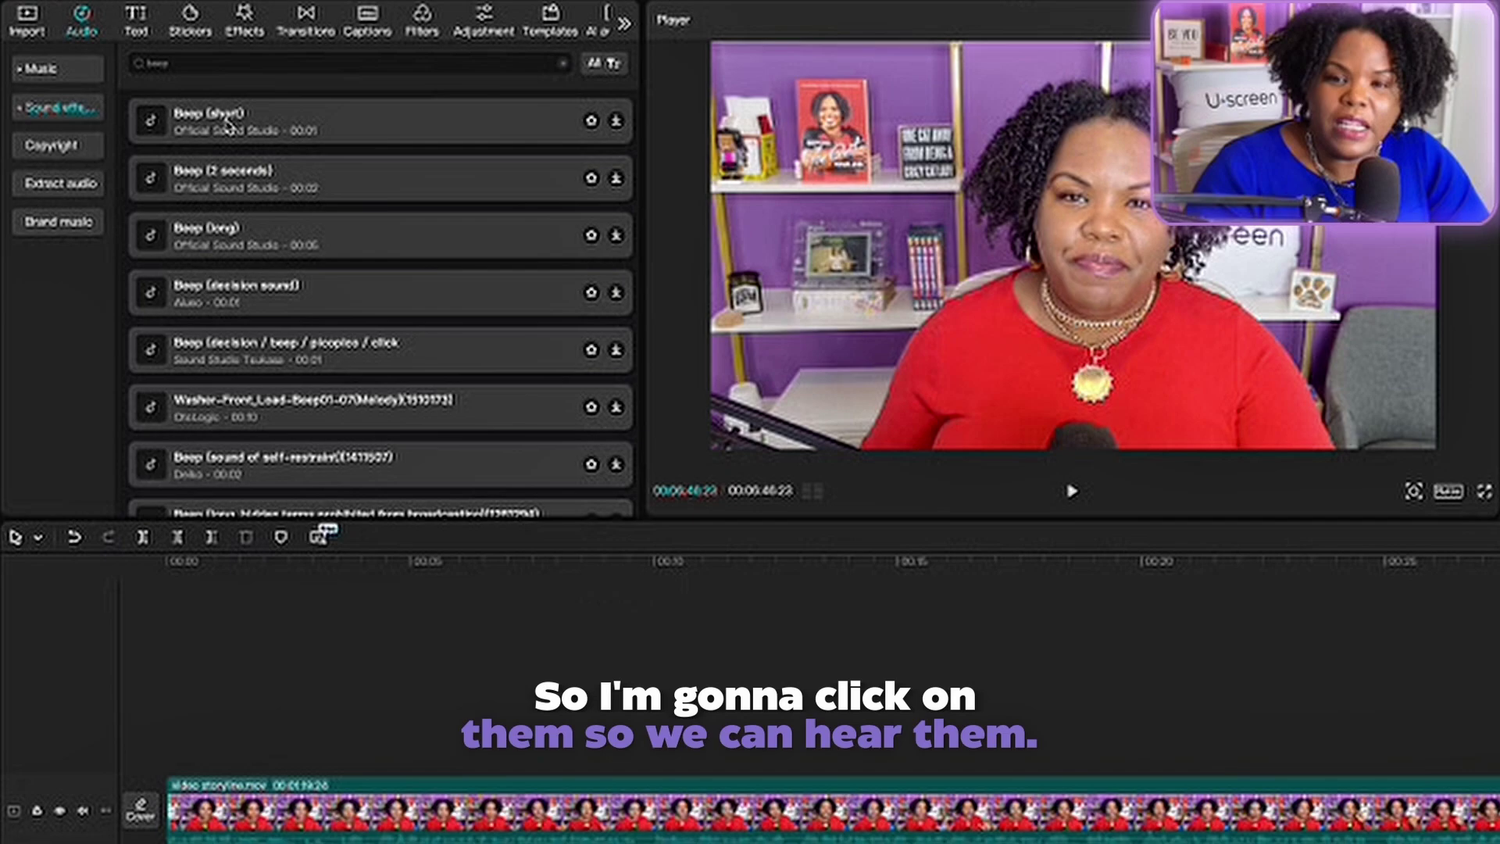
Preview Beep (short), Beep (2 seconds) and Beep (long), then close the preview.
left_click(458, 123)
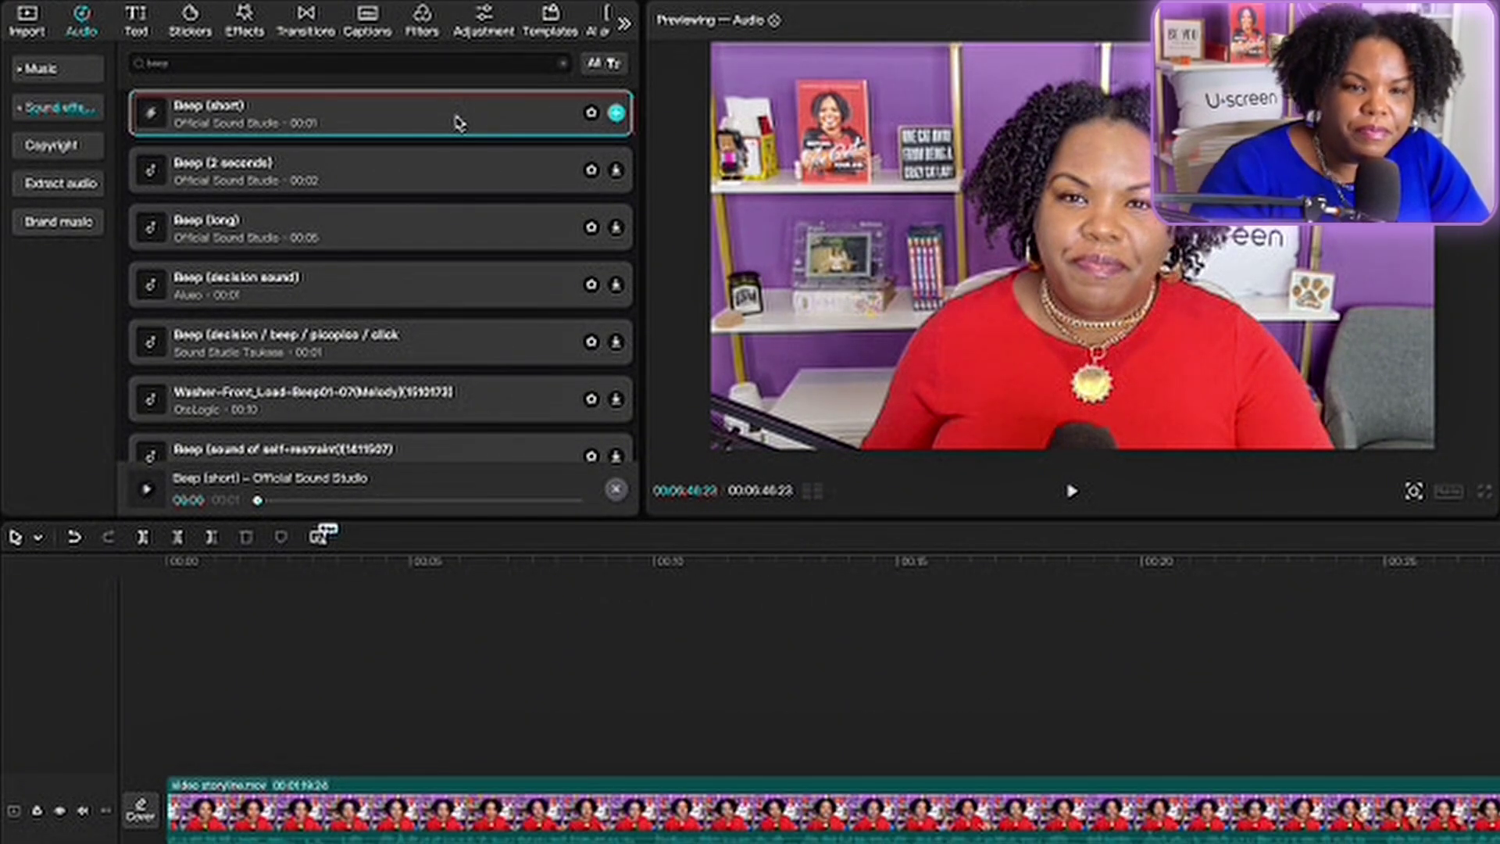
left_click(317, 182)
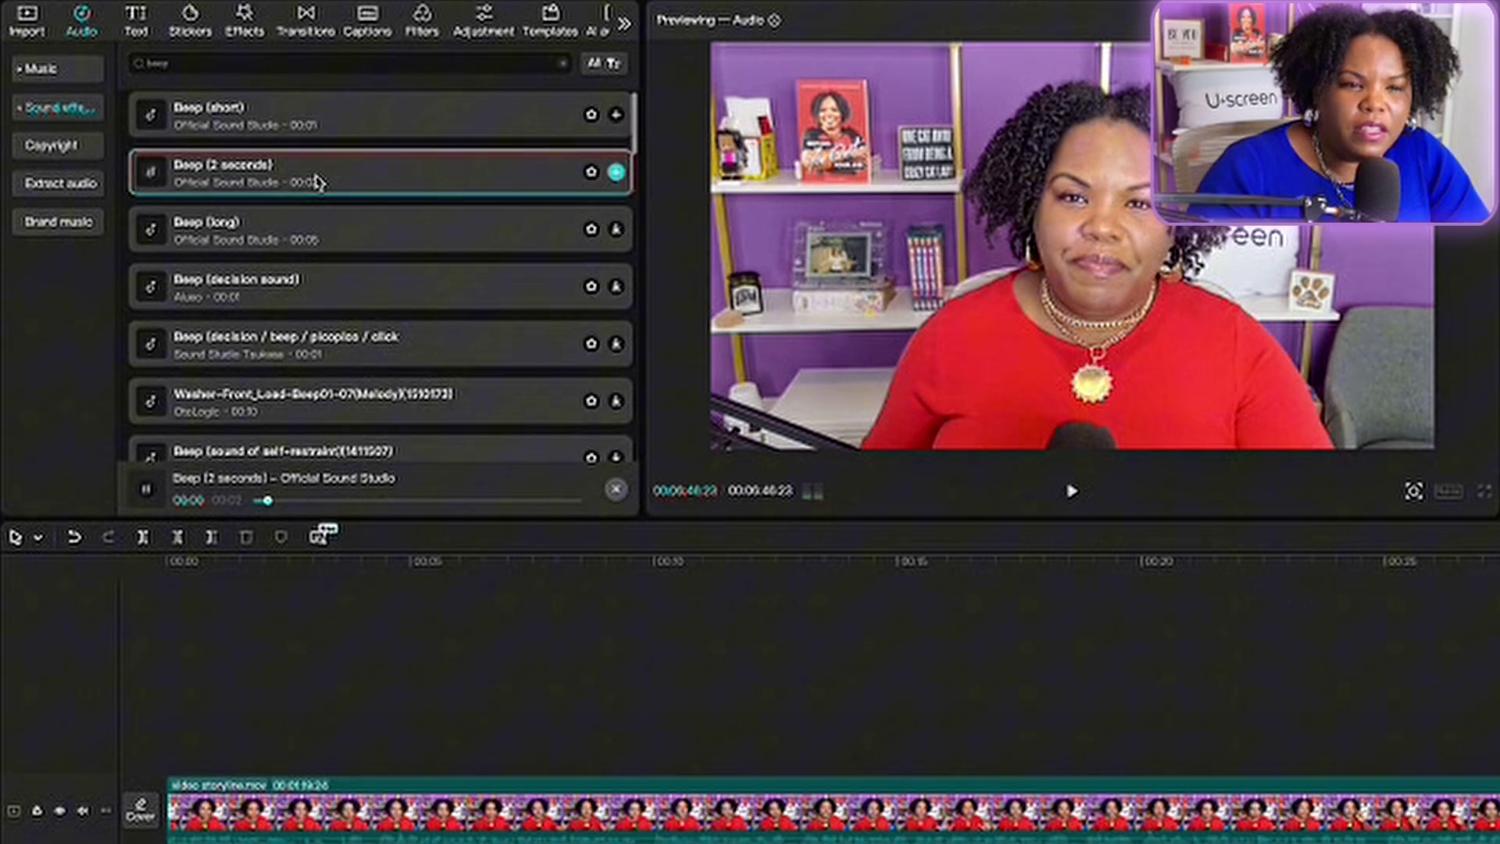
left_click(341, 244)
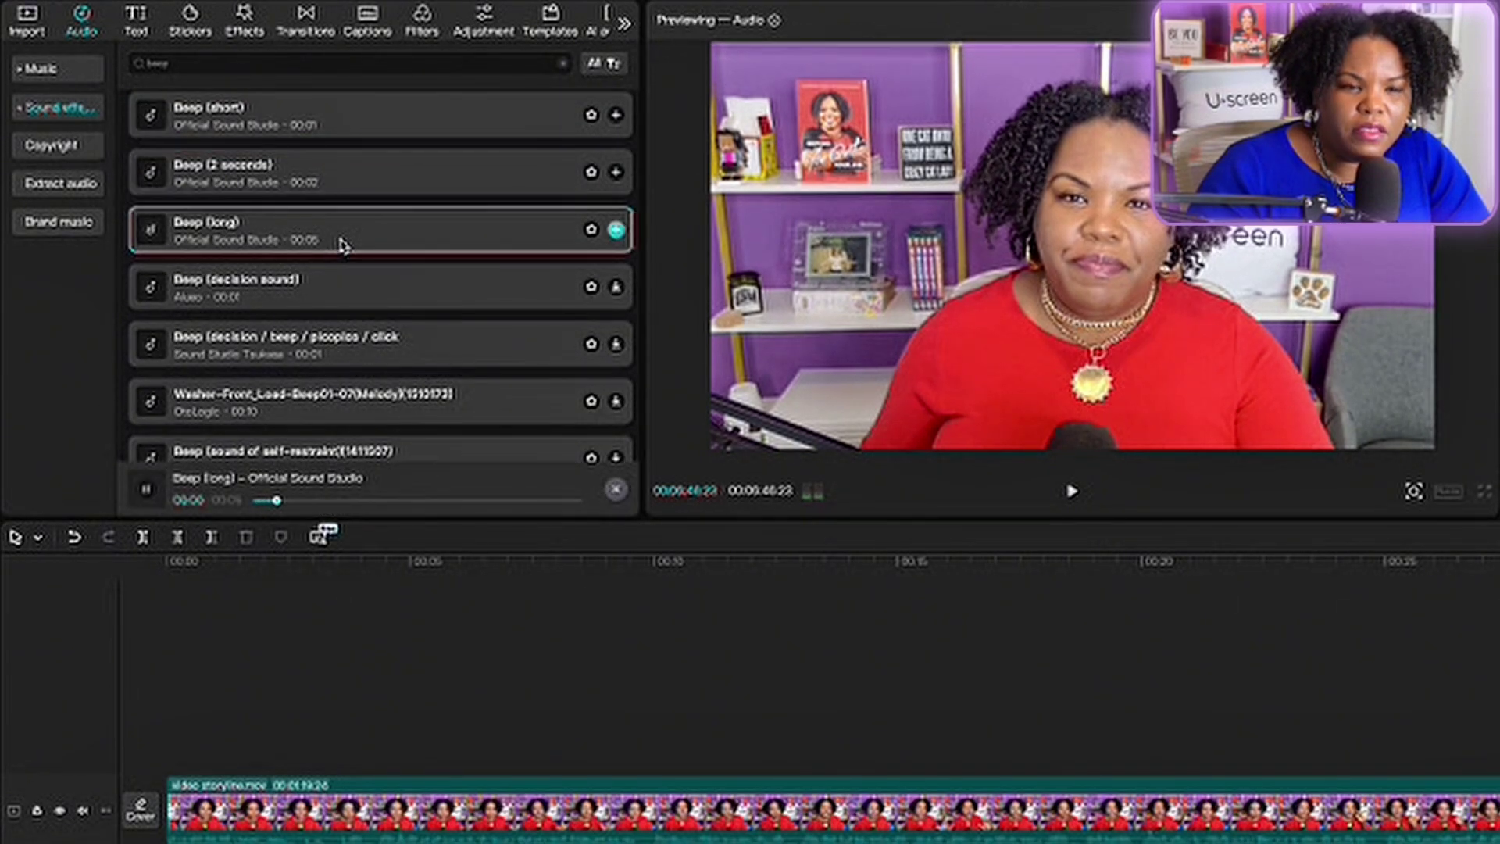
left_click(614, 490)
left_click(268, 58)
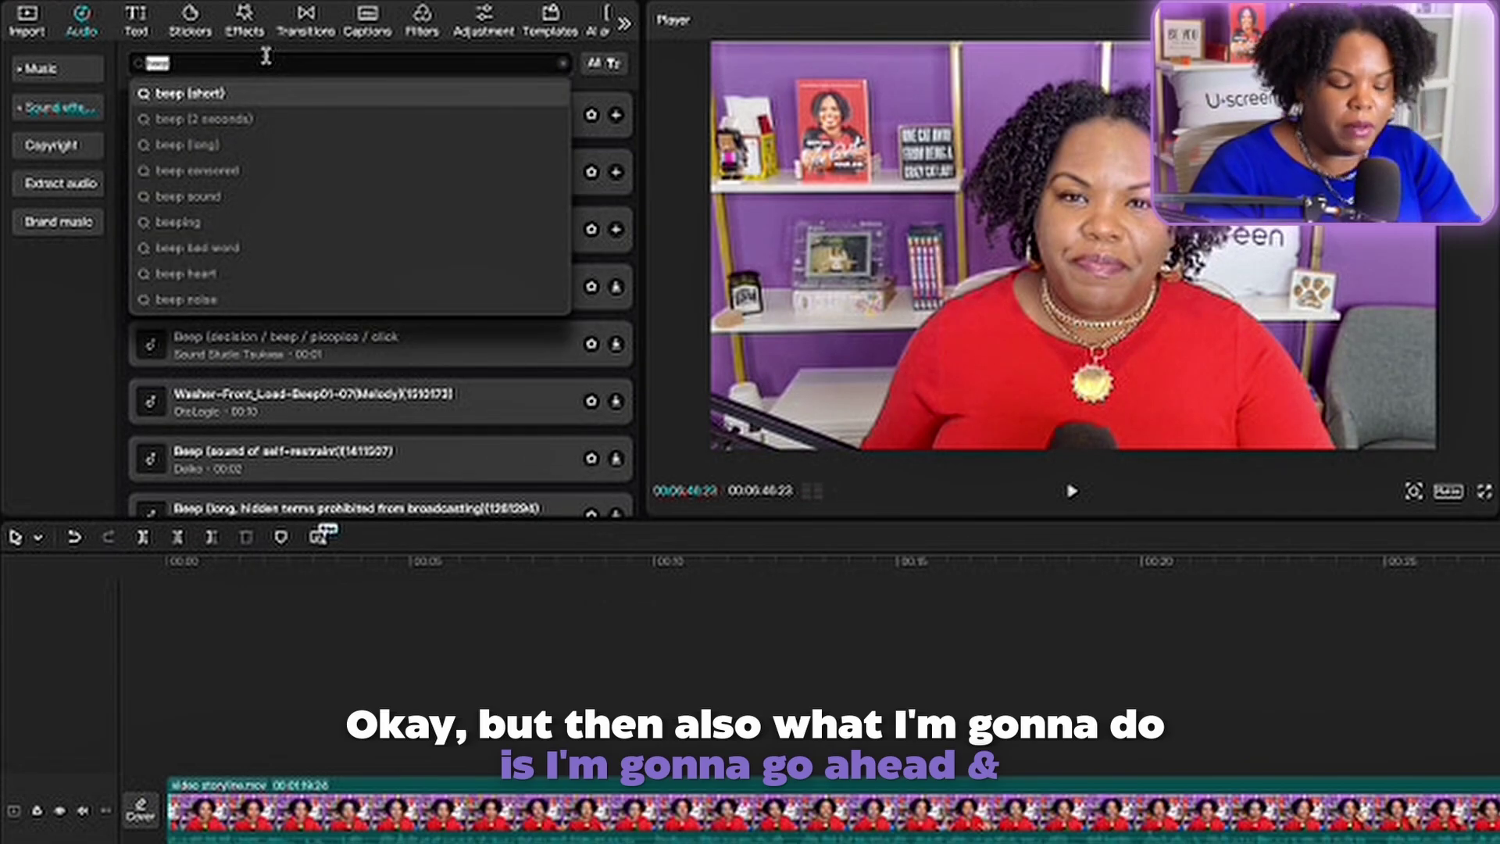
Search 'typing', preview the results, and add Typing on keyboard sound to the timeline.
type("typing")
key("Return")
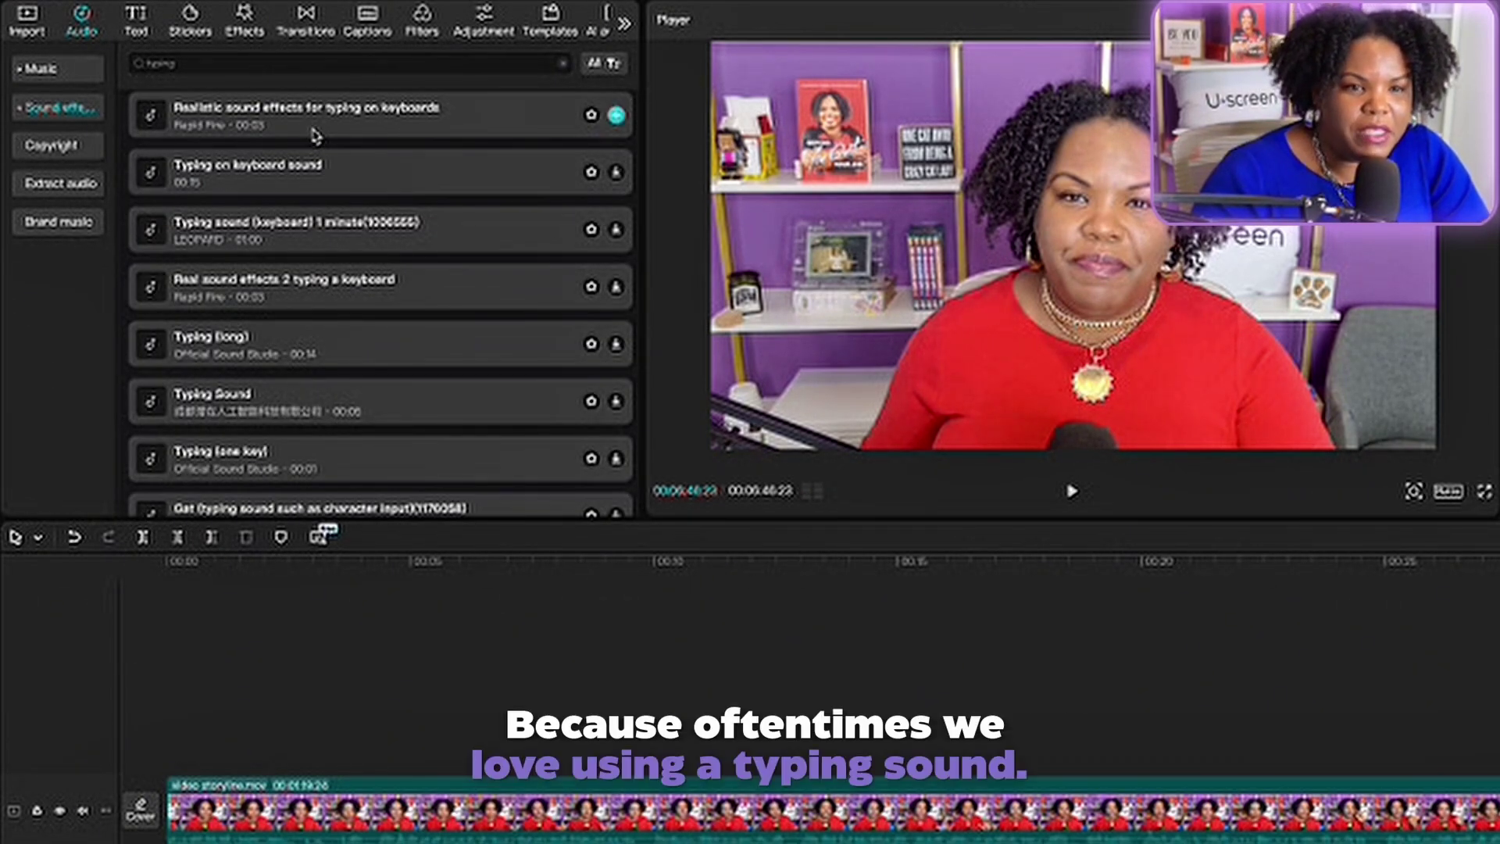
left_click(315, 124)
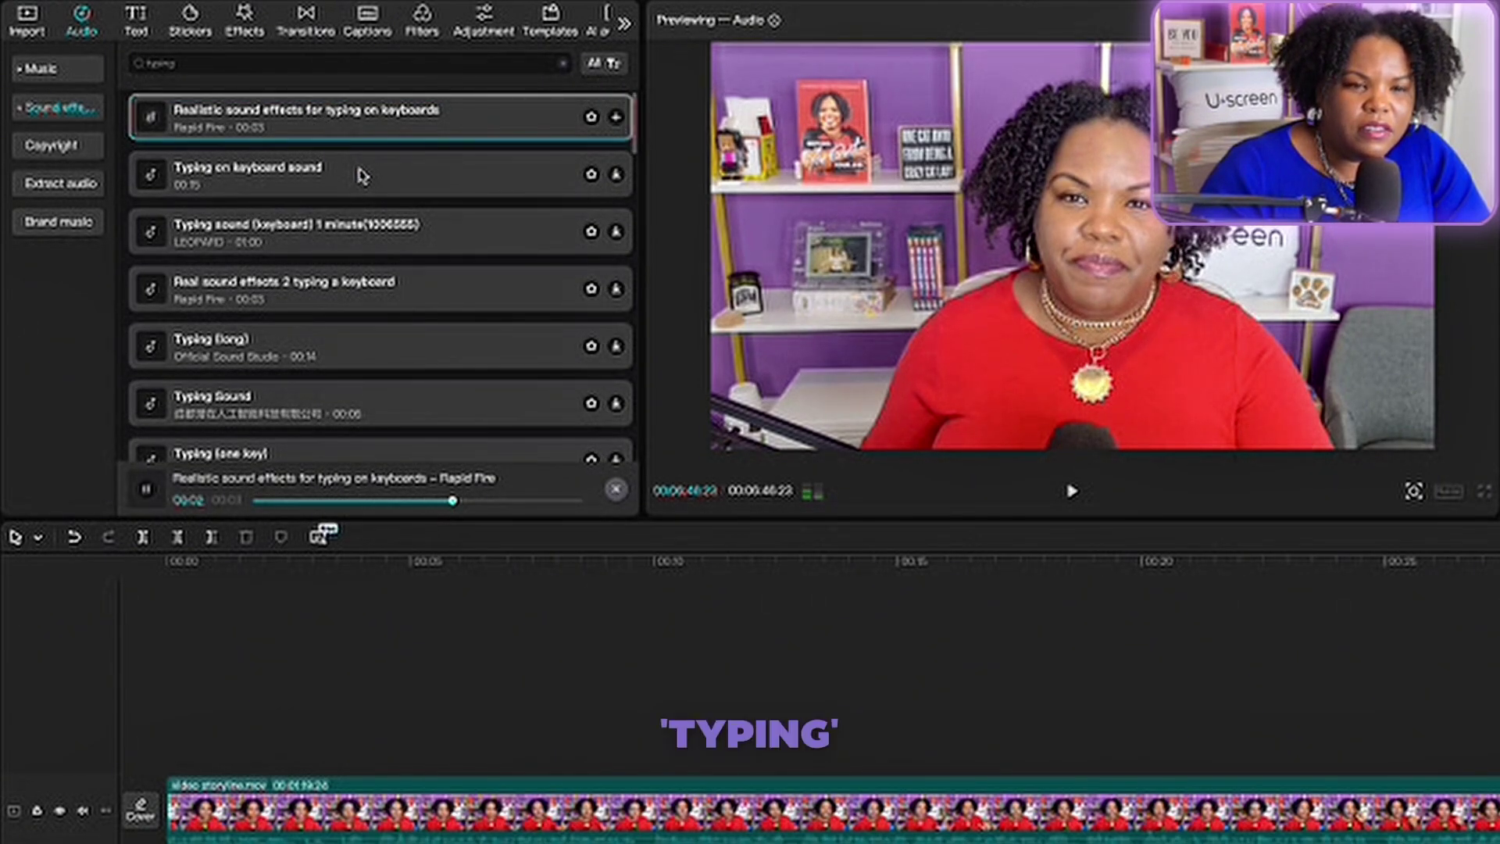
left_click(361, 174)
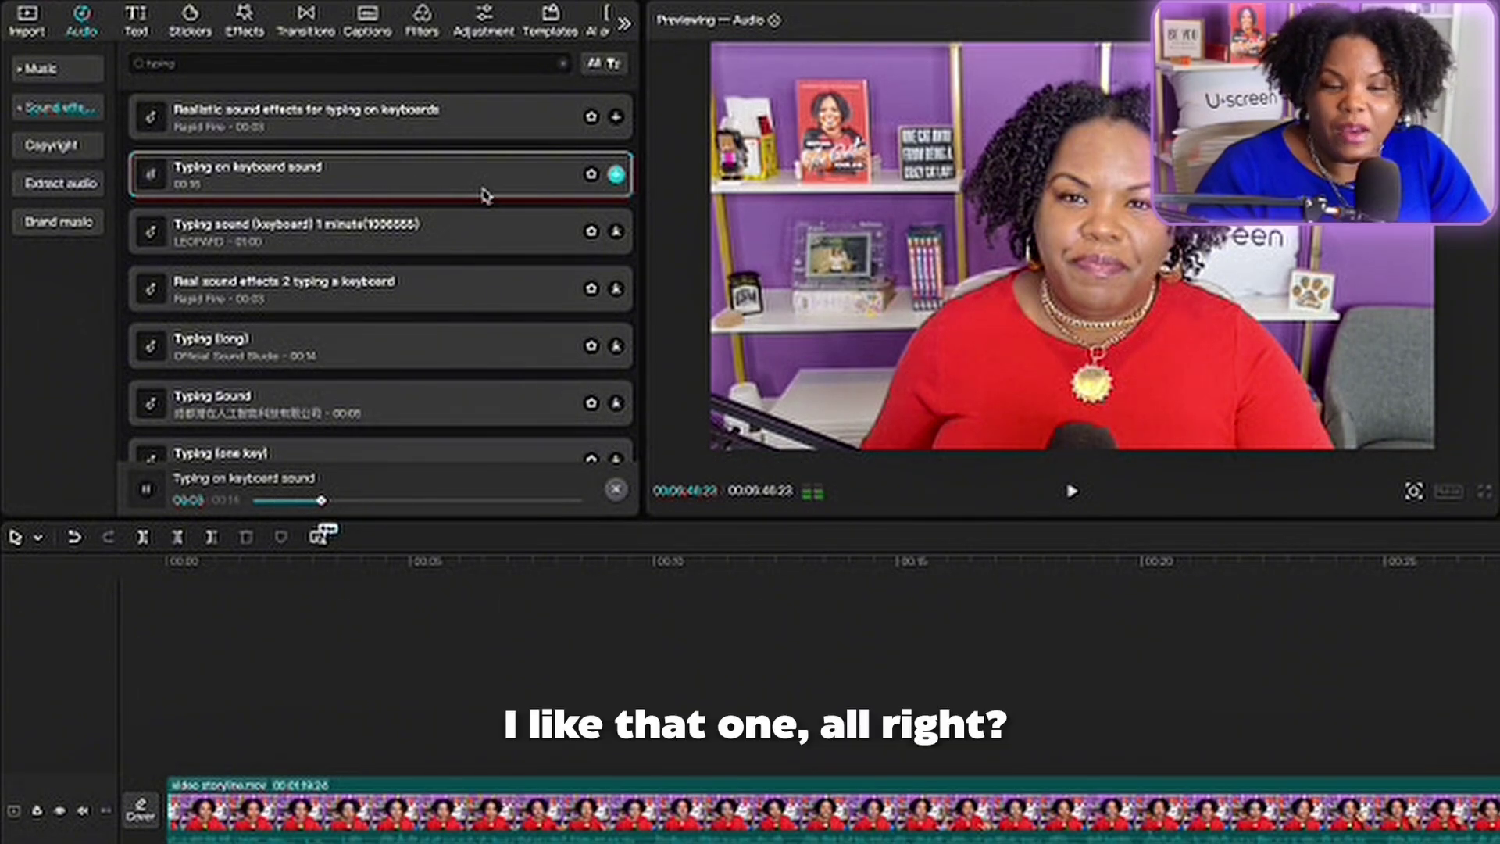
left_click(153, 497)
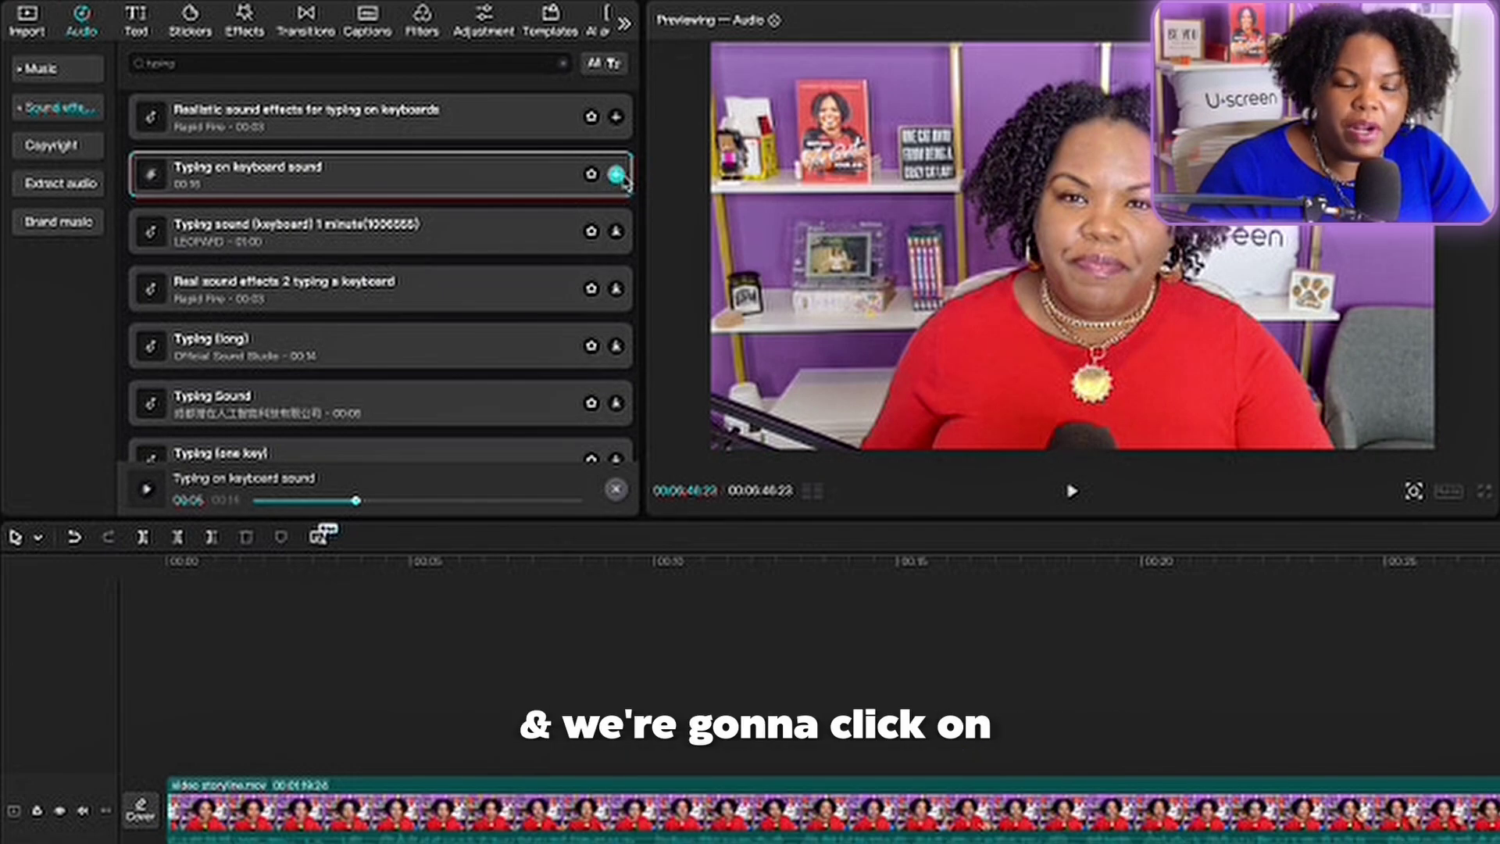
left_click(617, 175)
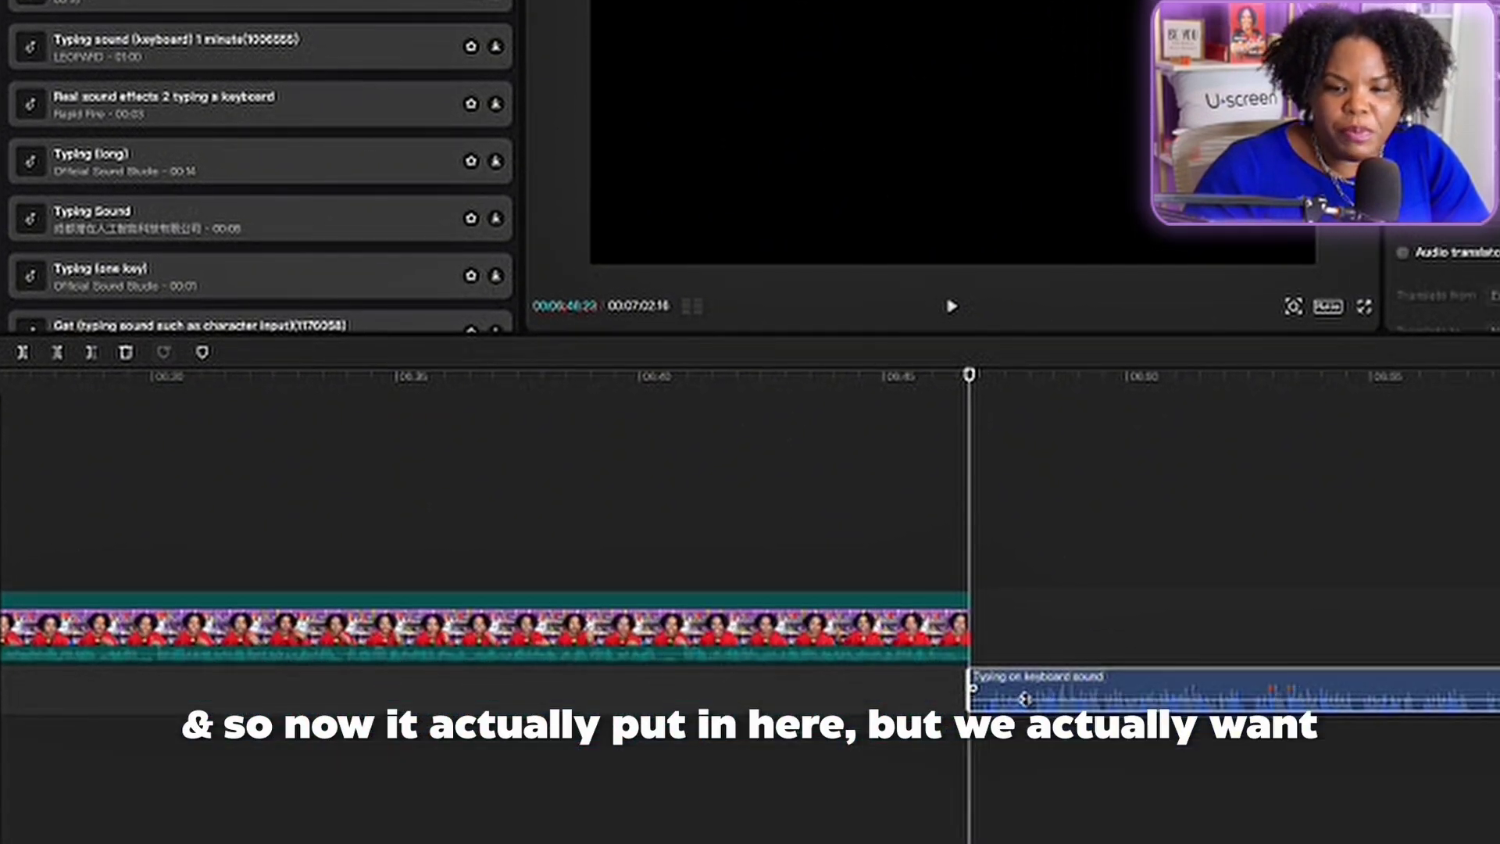
Move the typing sound clip under the video and align the playhead with its start.
left_click_drag(1025, 698, 76, 671)
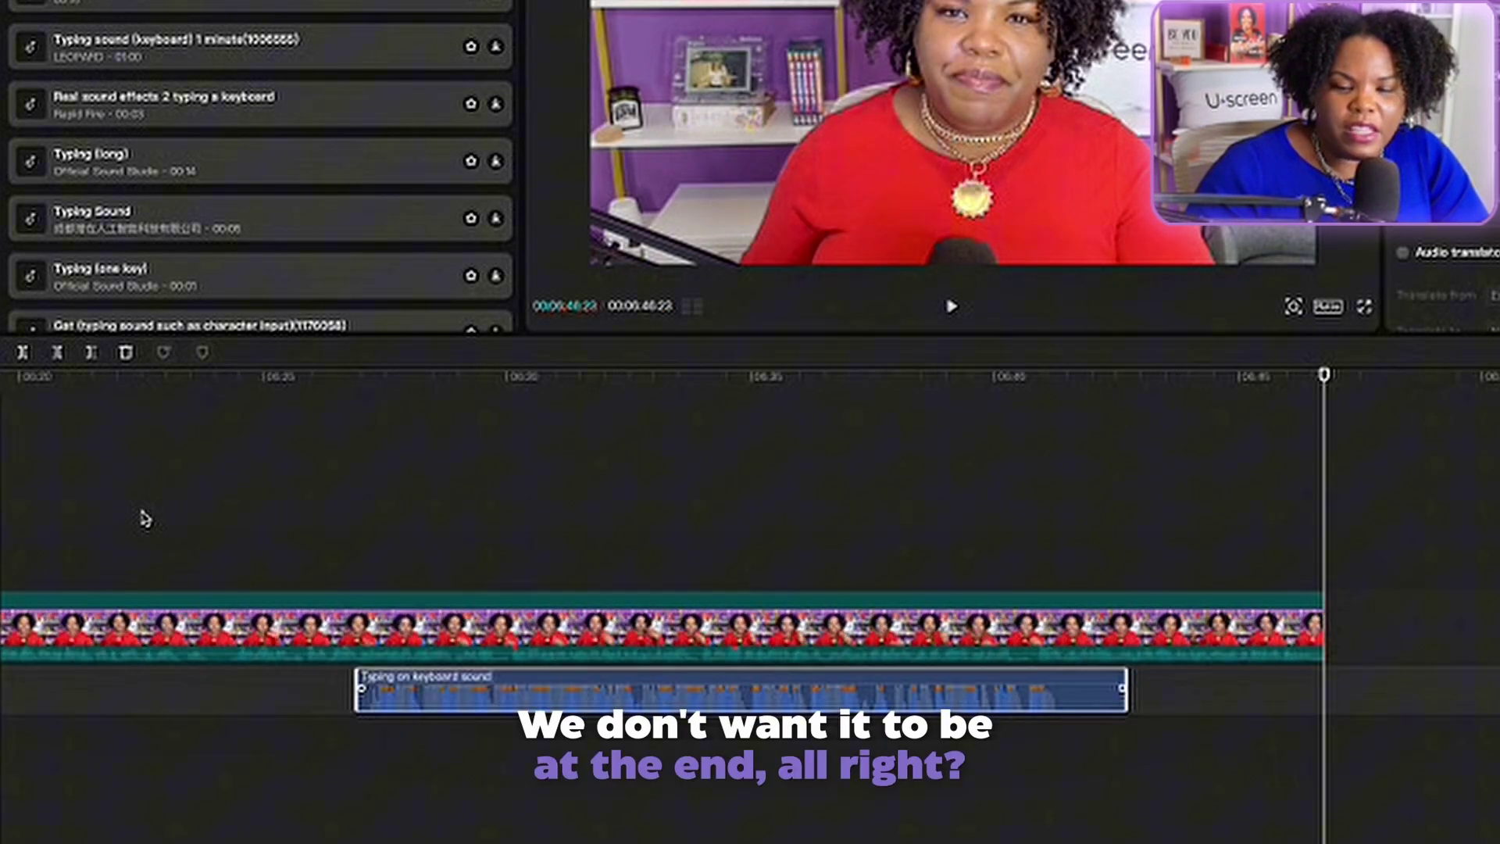
scroll(284, 579, "left", 1)
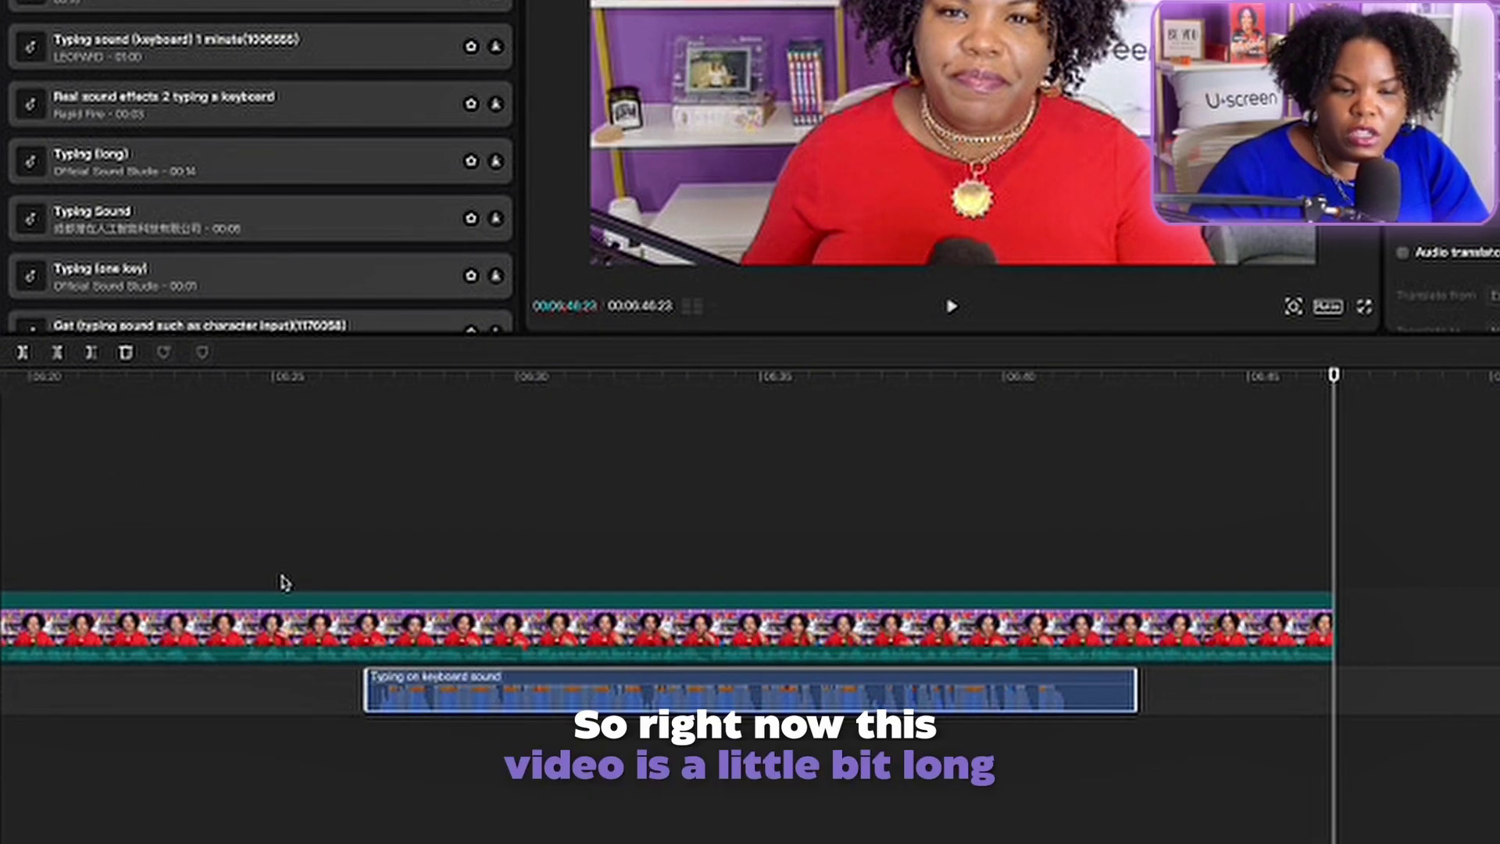
left_click(344, 377)
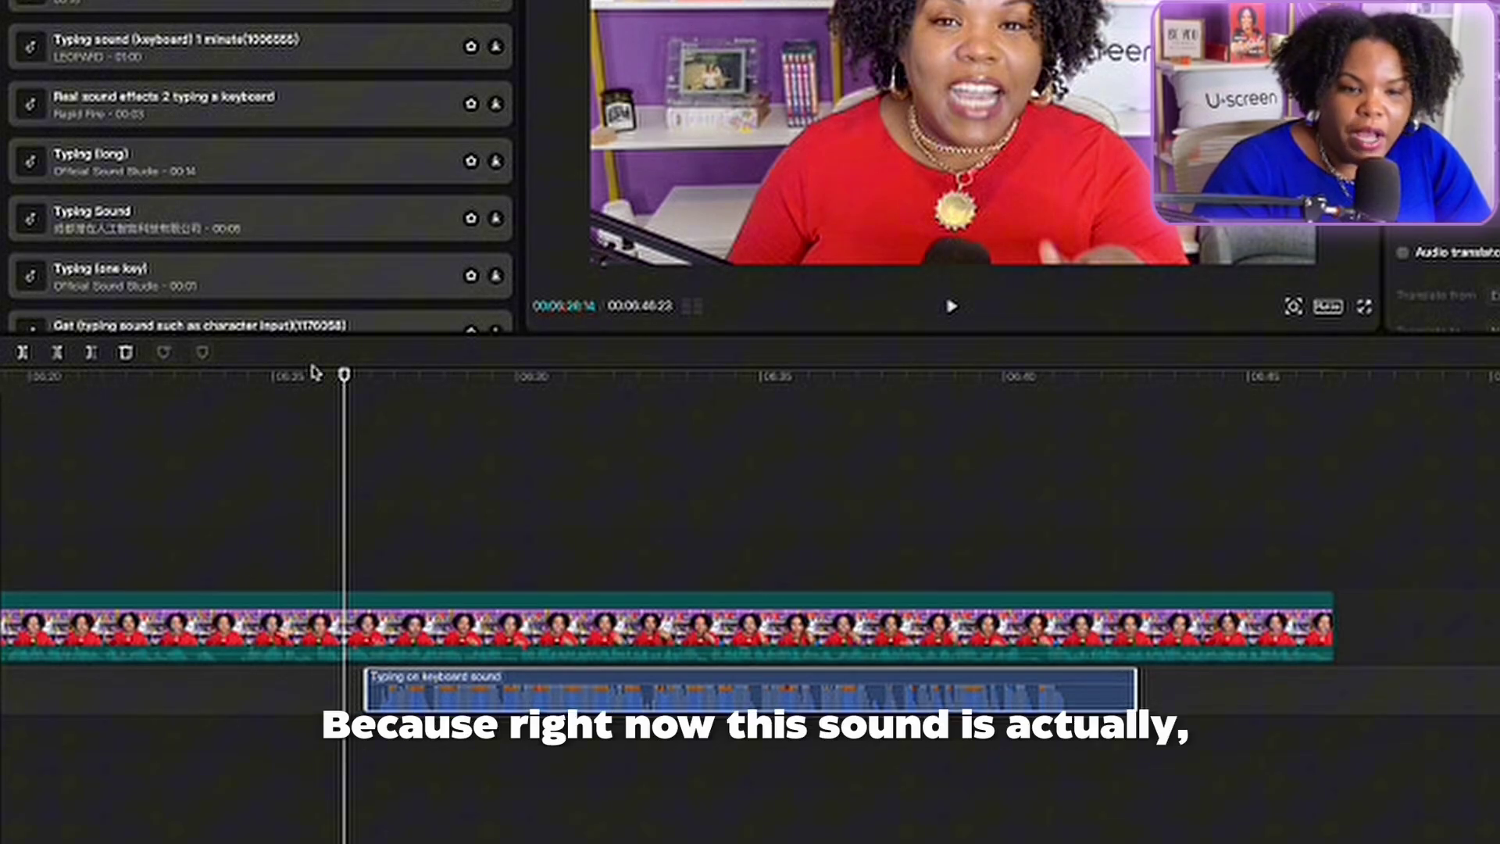
left_click_drag(345, 377, 369, 376)
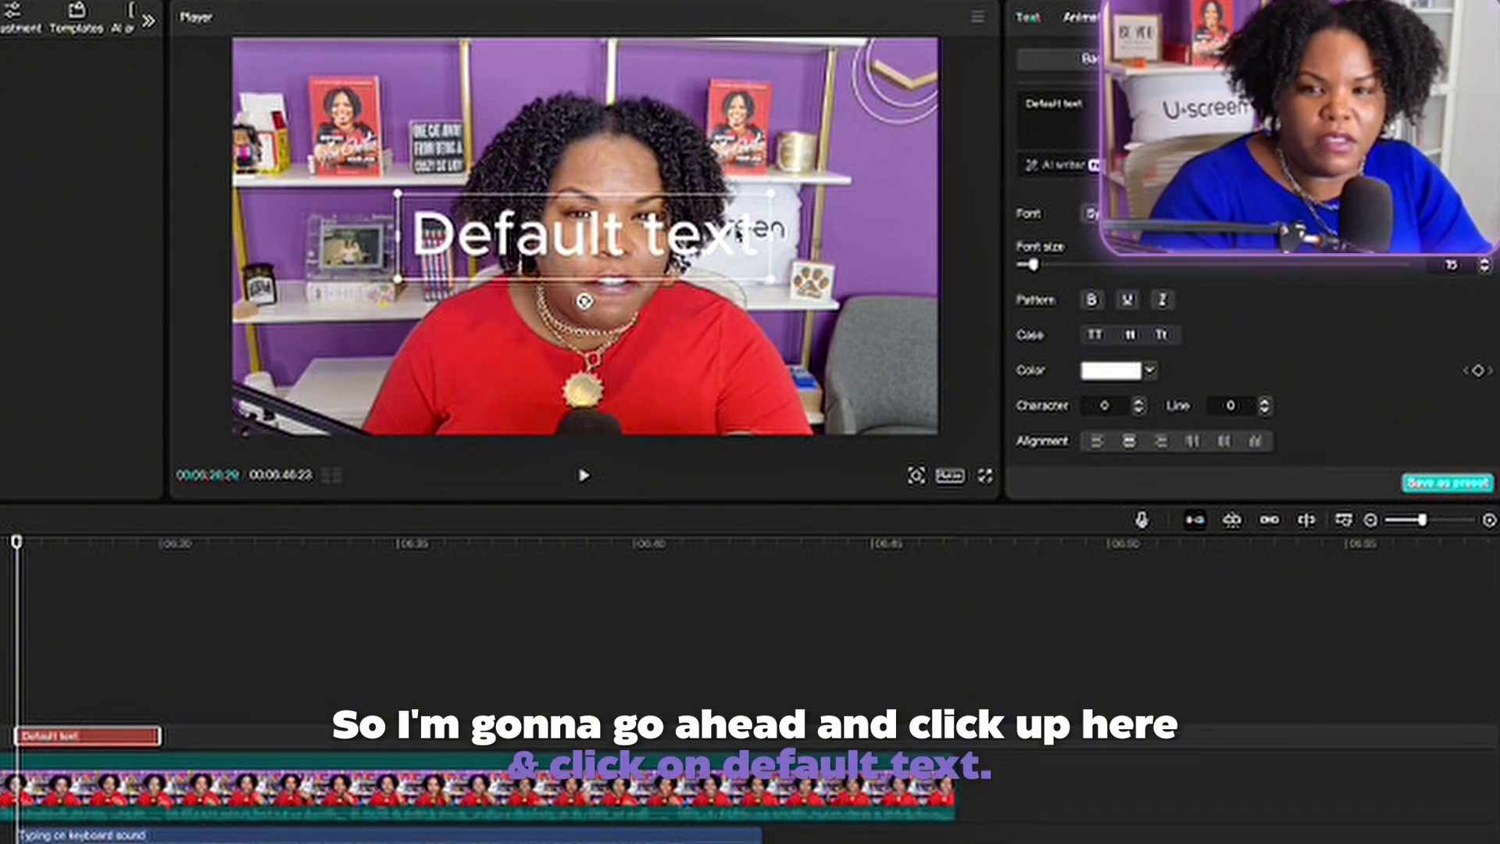
Replace the Default text with the title 'How To Add Sound Effects' / 'In CapCut'.
double_click(1055, 102)
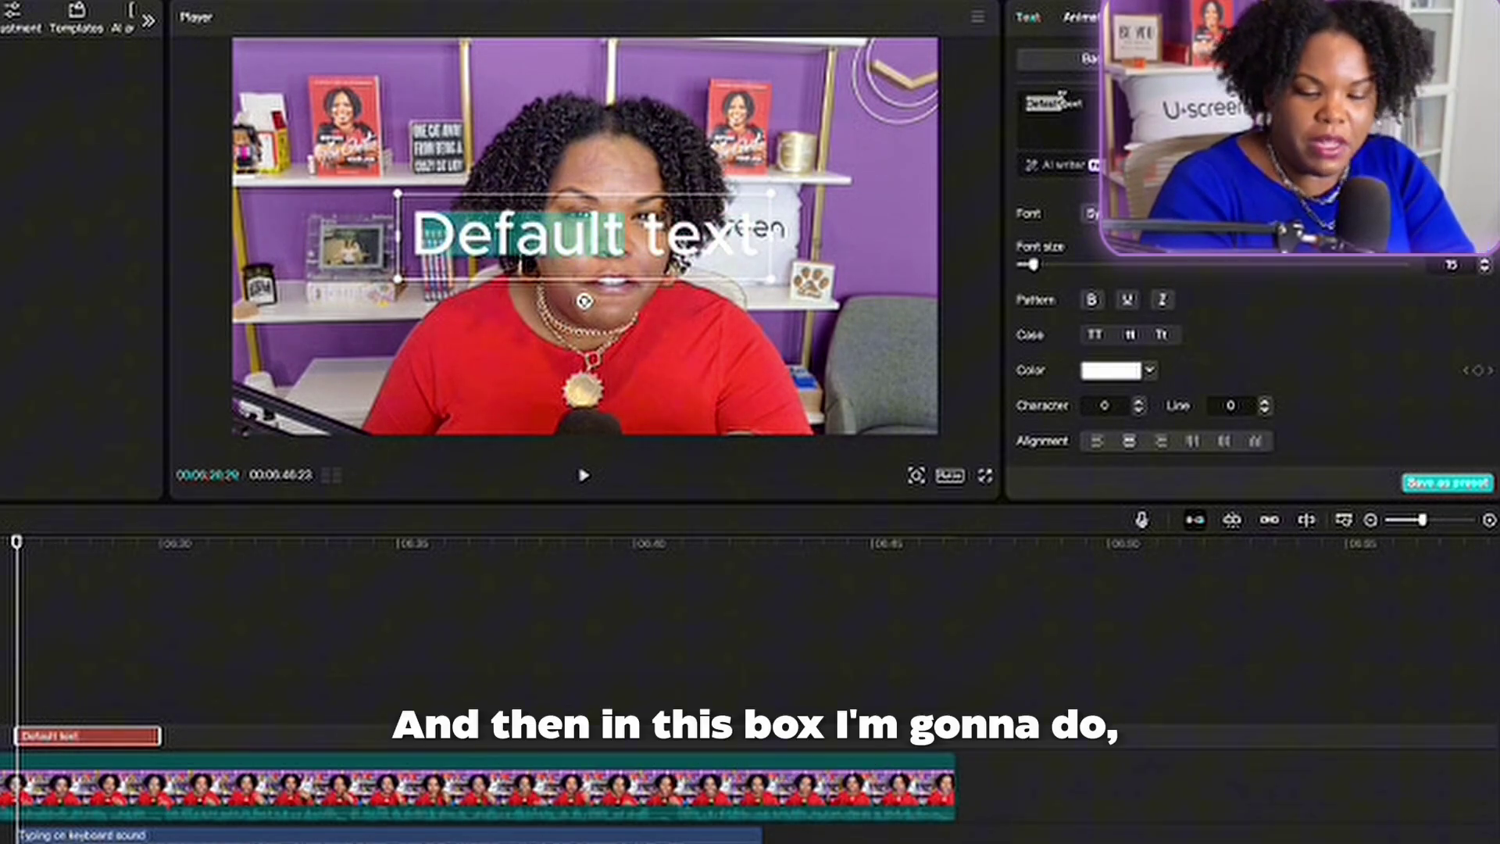
key("ctrl+a")
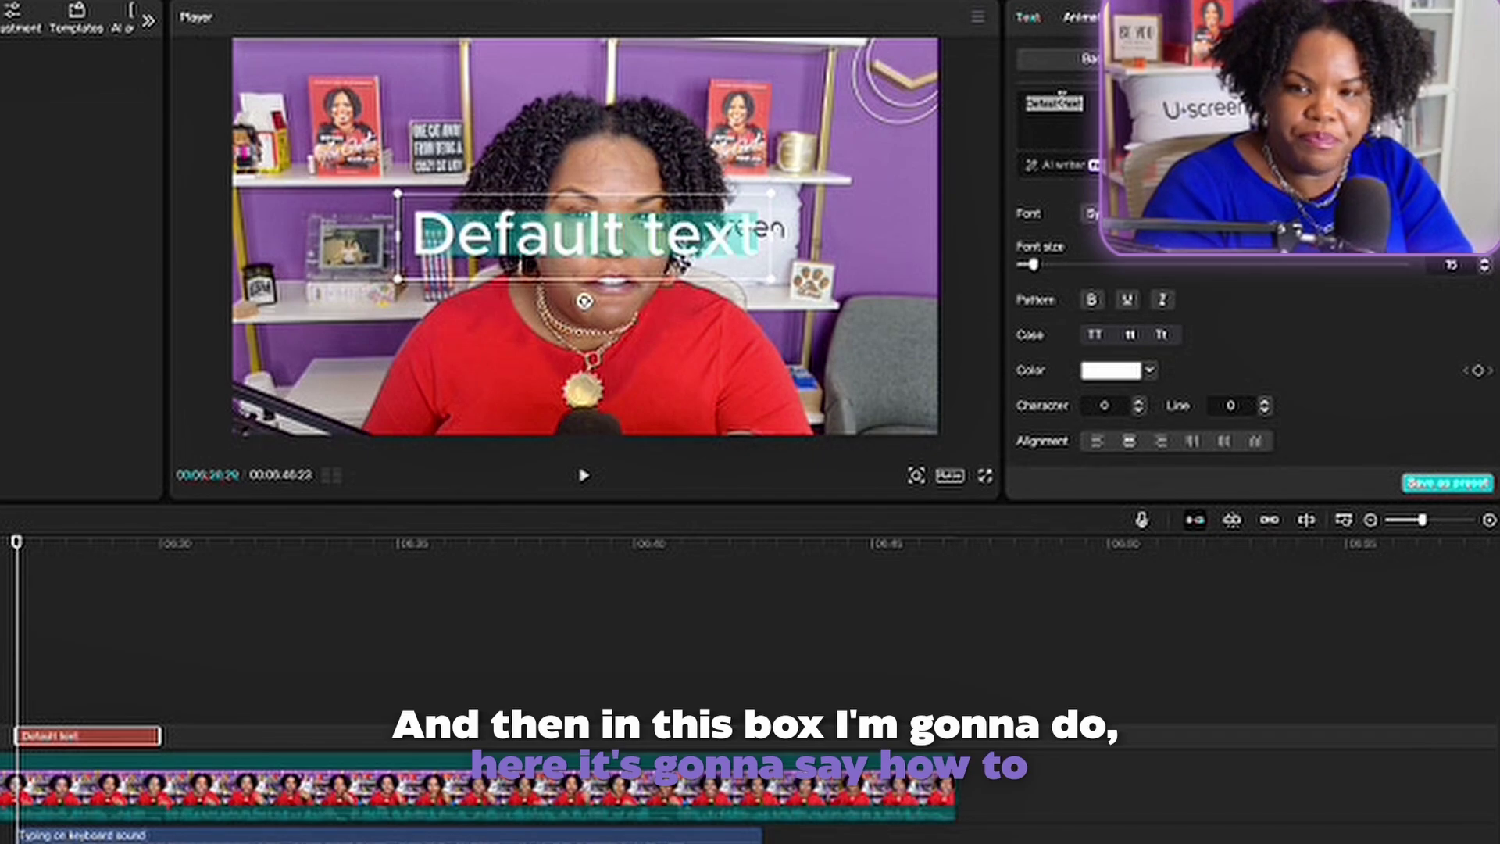
type("How To Add")
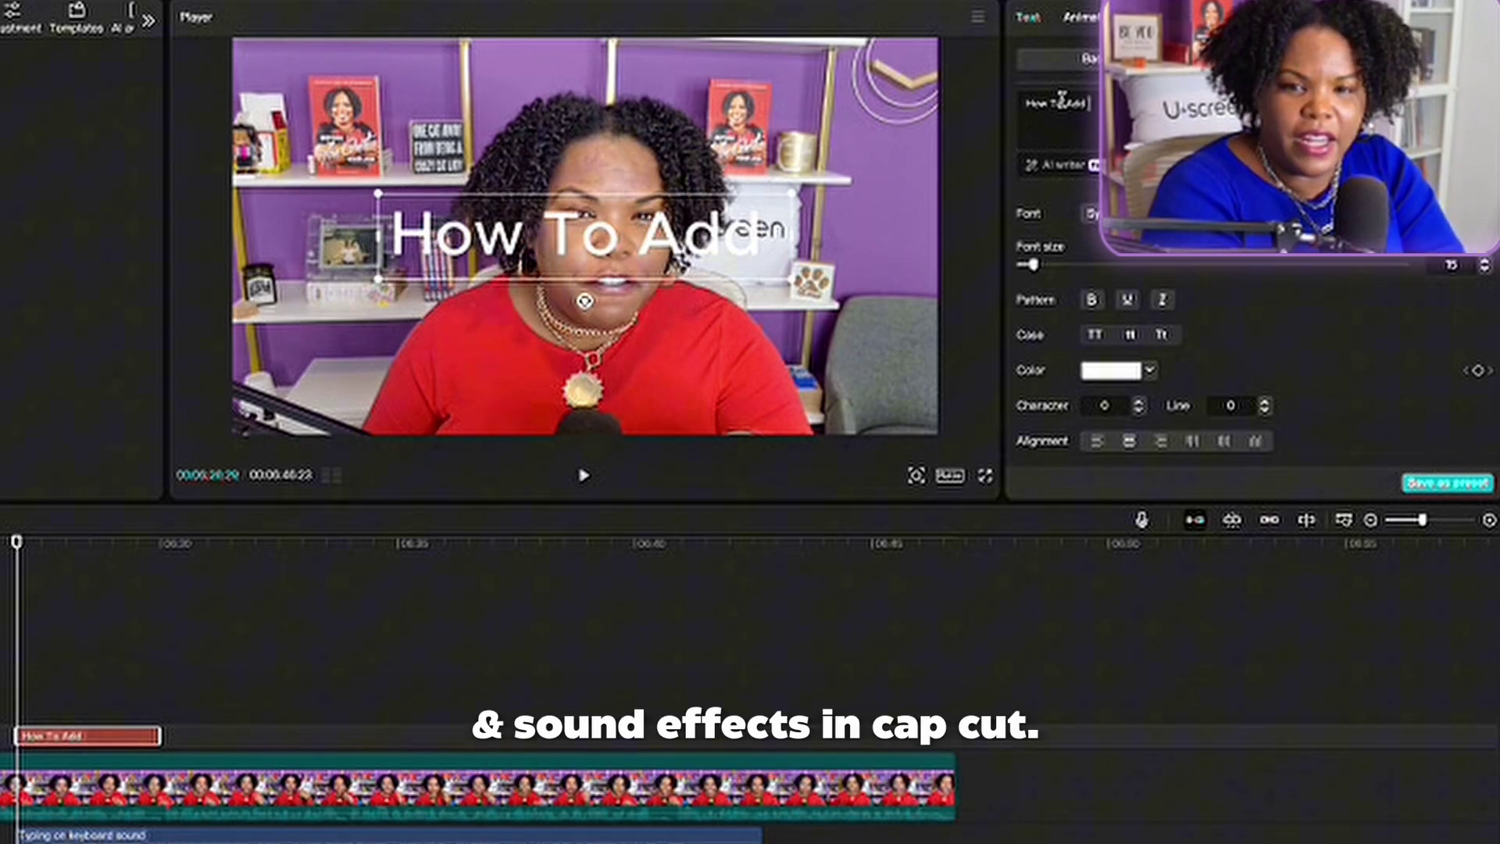
type(" ounS")
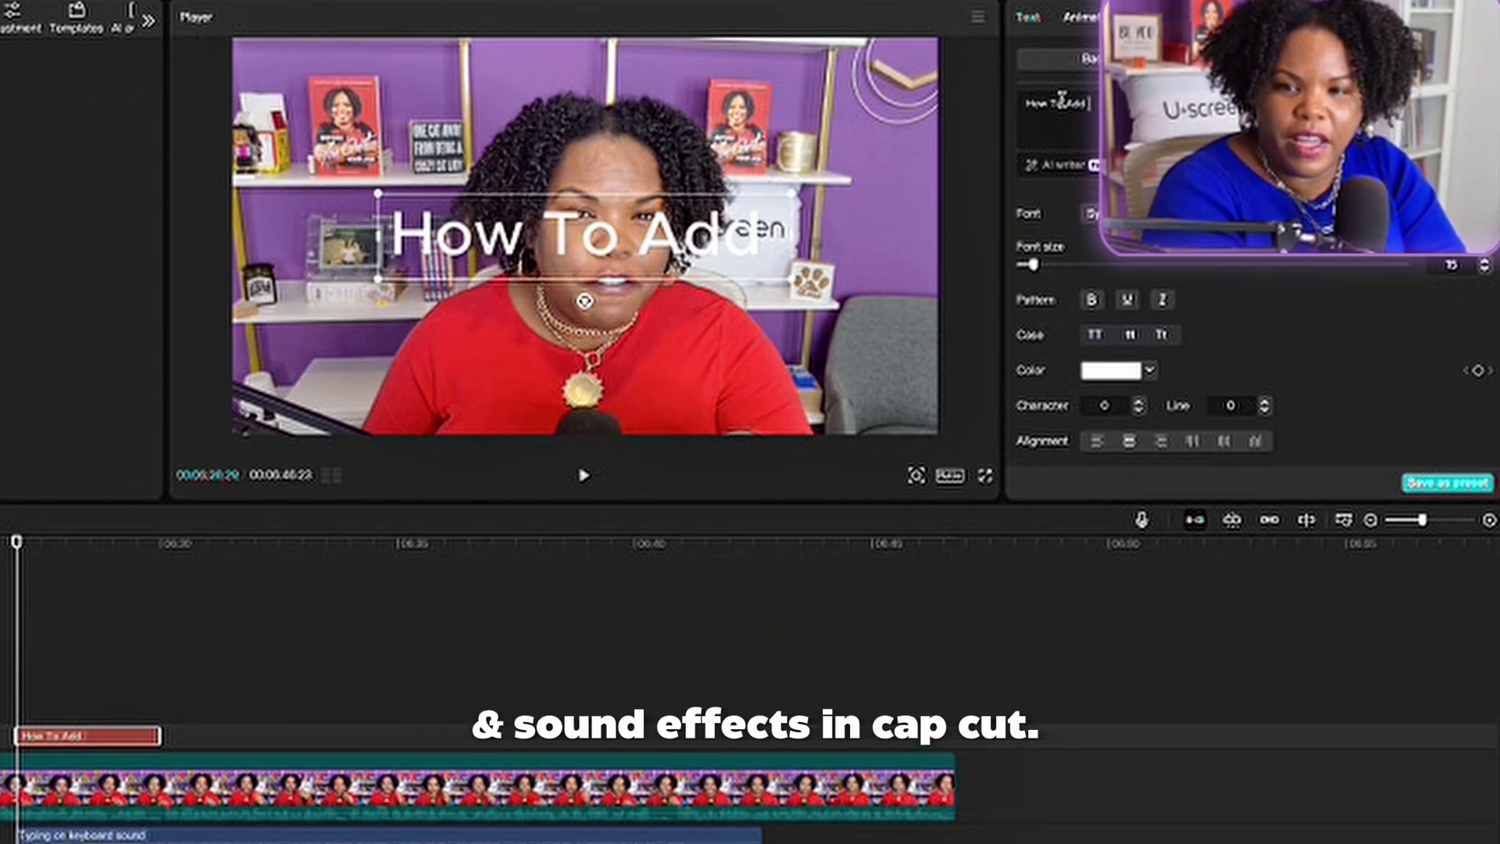
type("d Effects")
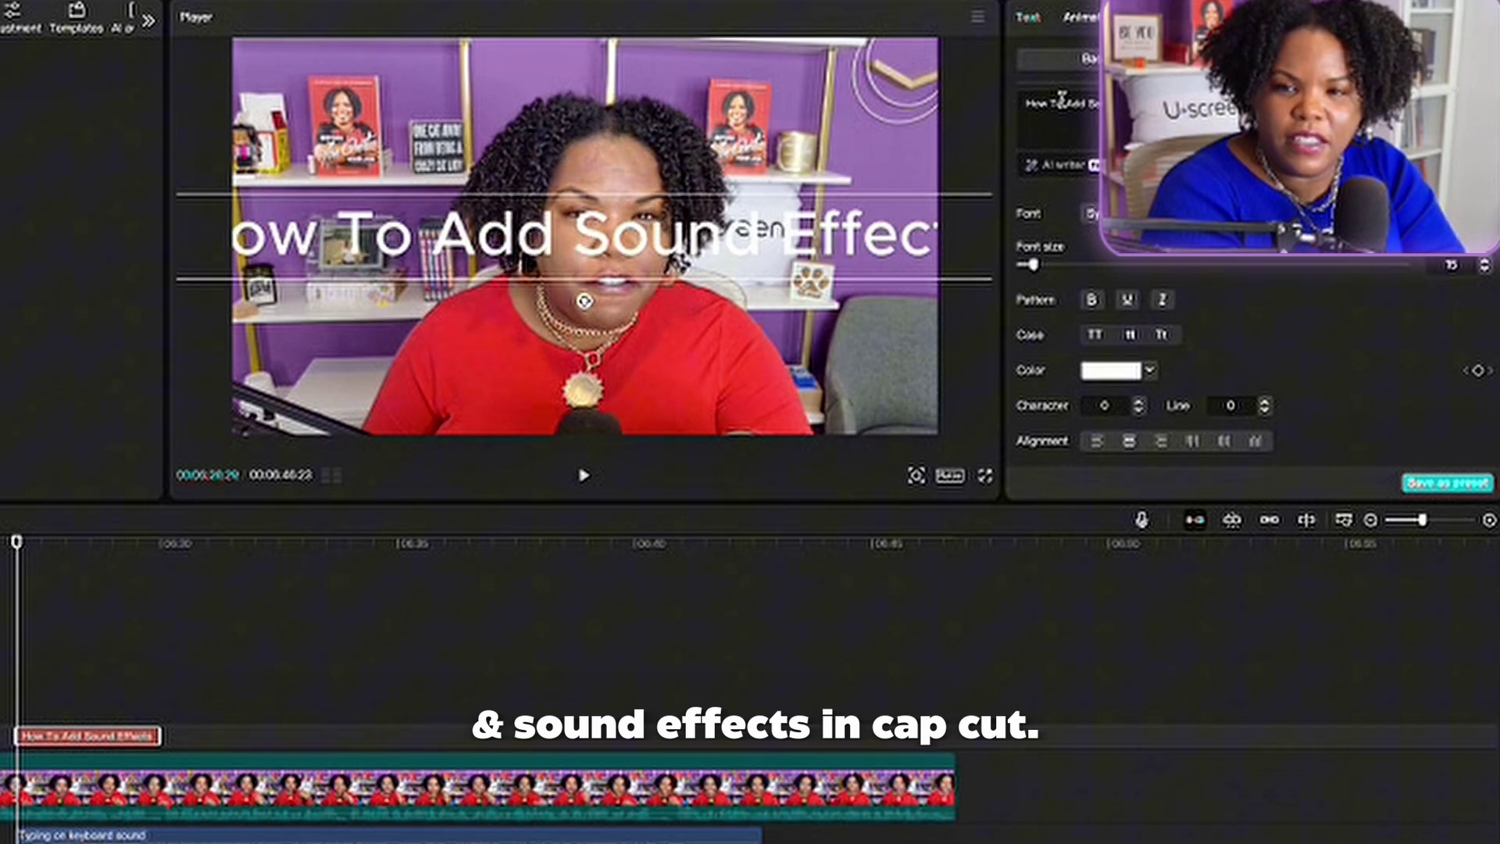
key("Return")
type("In CapCut")
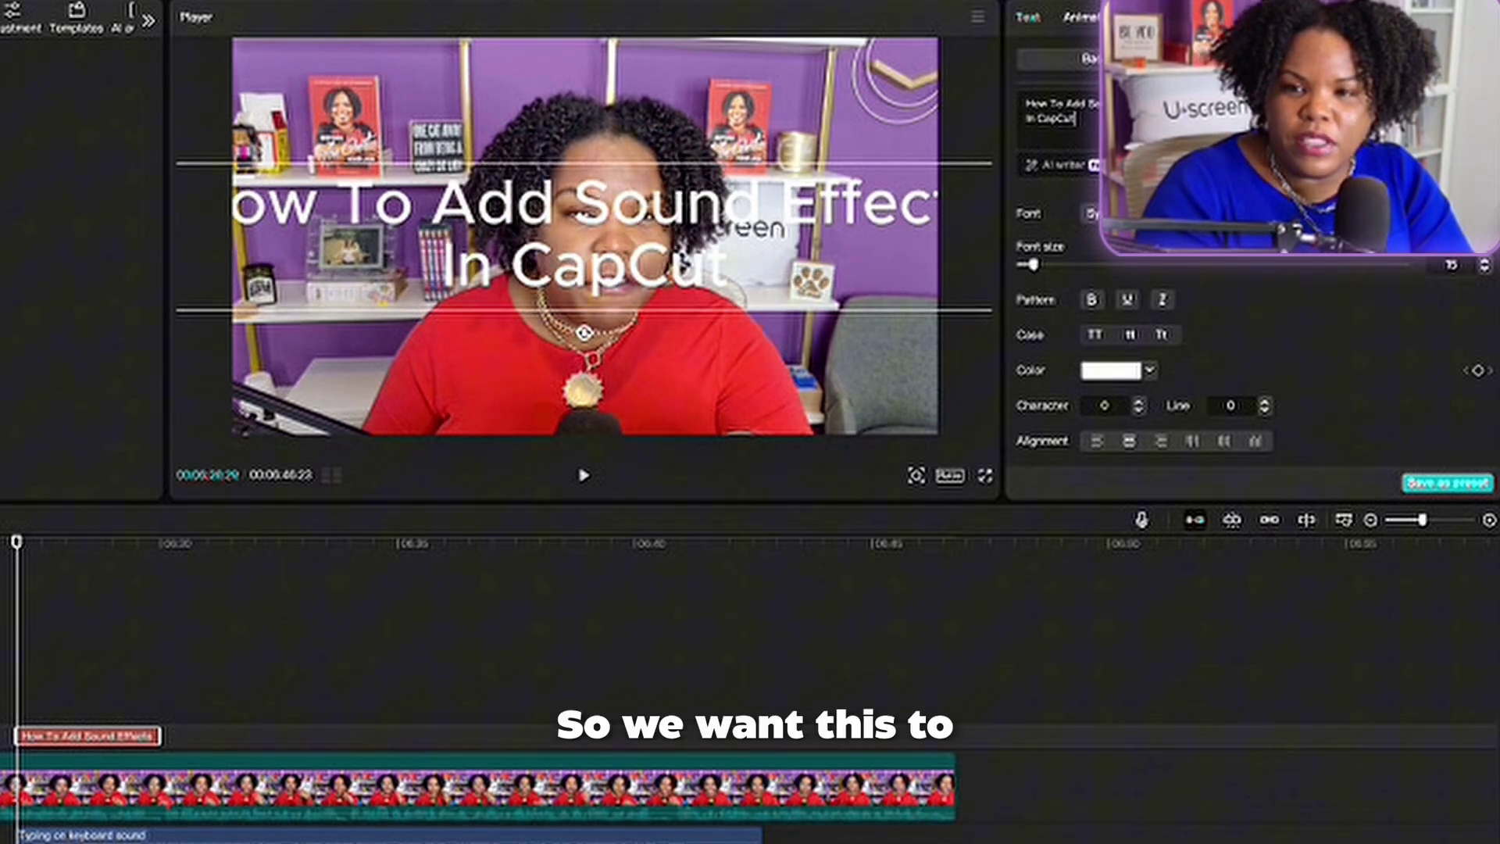
Rebreak the title lines to read 'How To Add Sound' / 'Effects In CapCut'.
left_click(1119, 103)
key("Return")
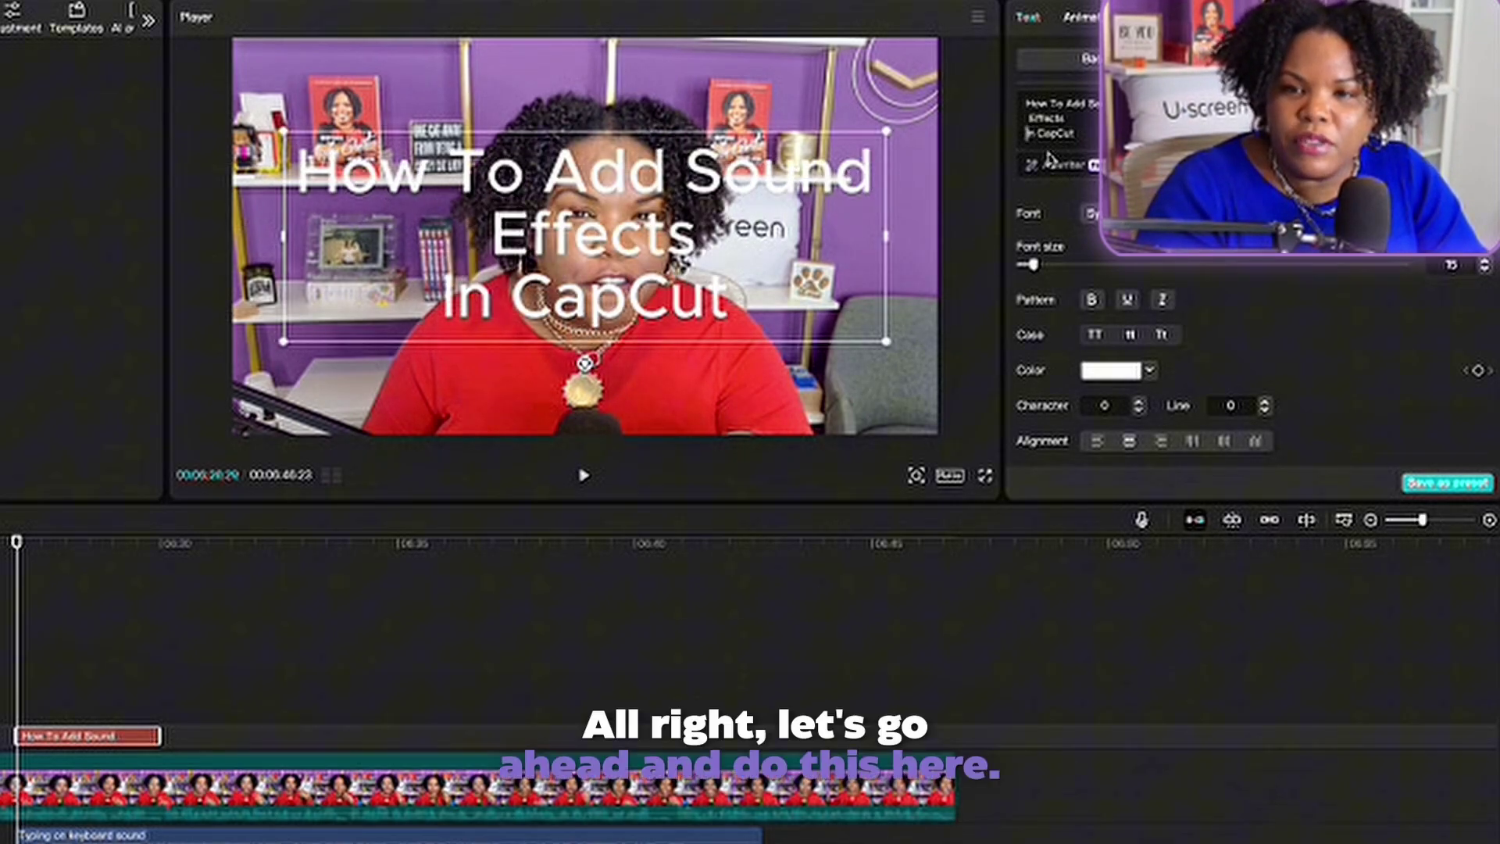
key("BackSpace")
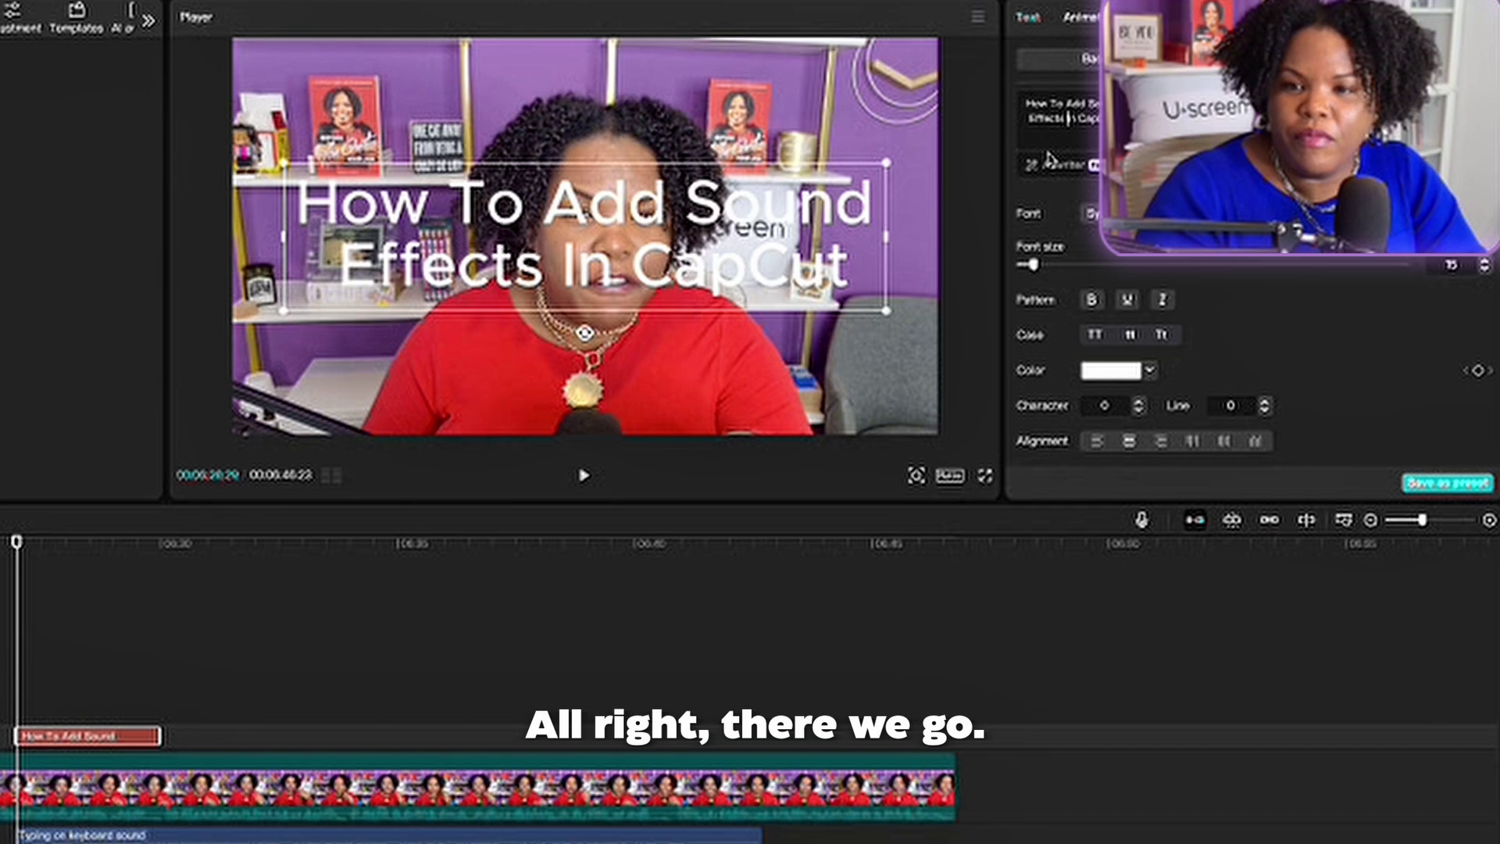
left_click(1094, 213)
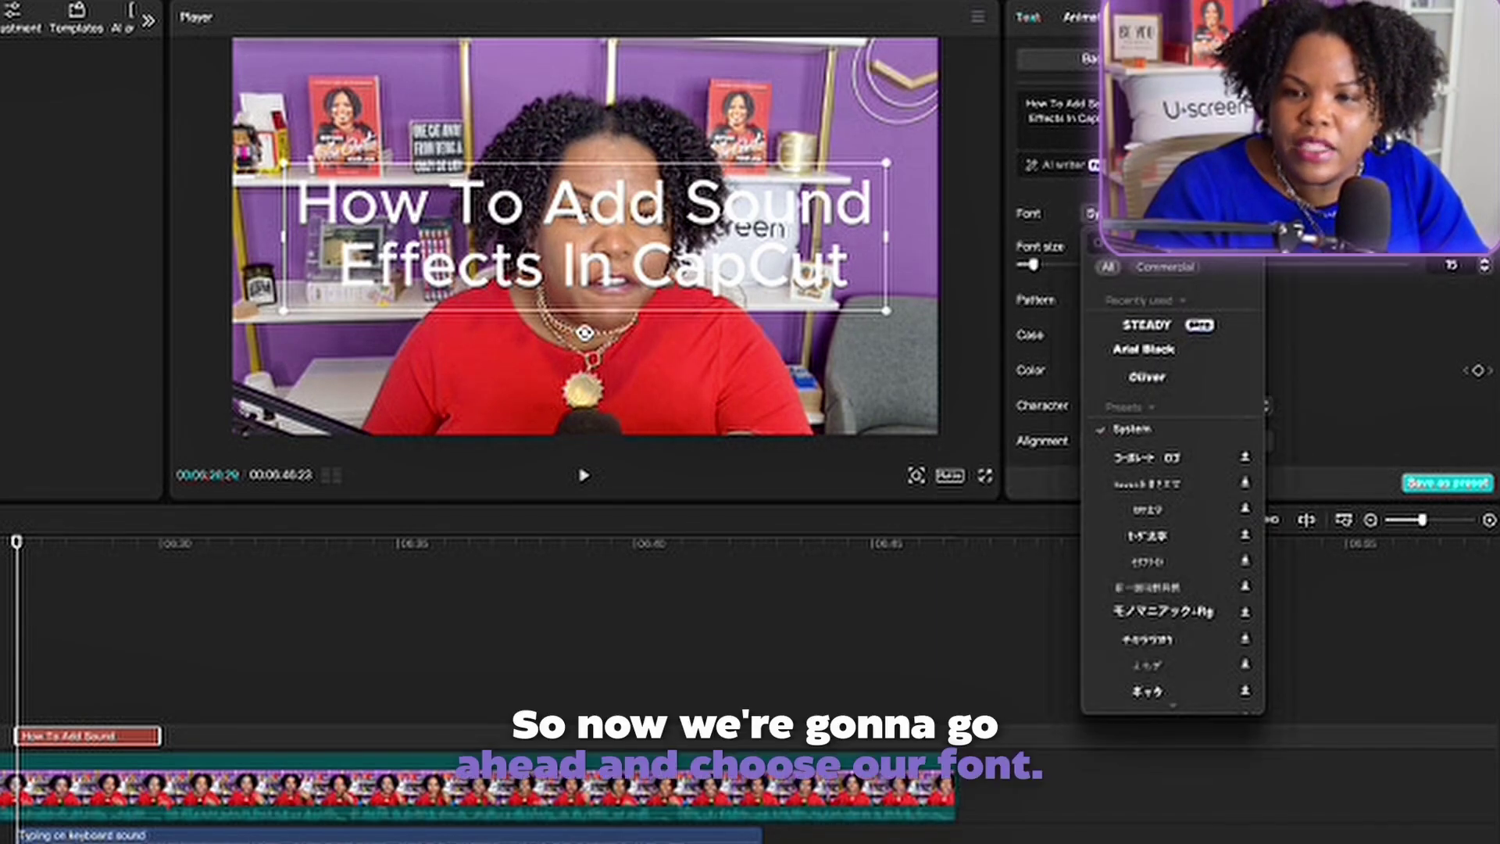
Give the title a bold font and dark outlined preset style, and move it to the lower third.
left_click(1158, 334)
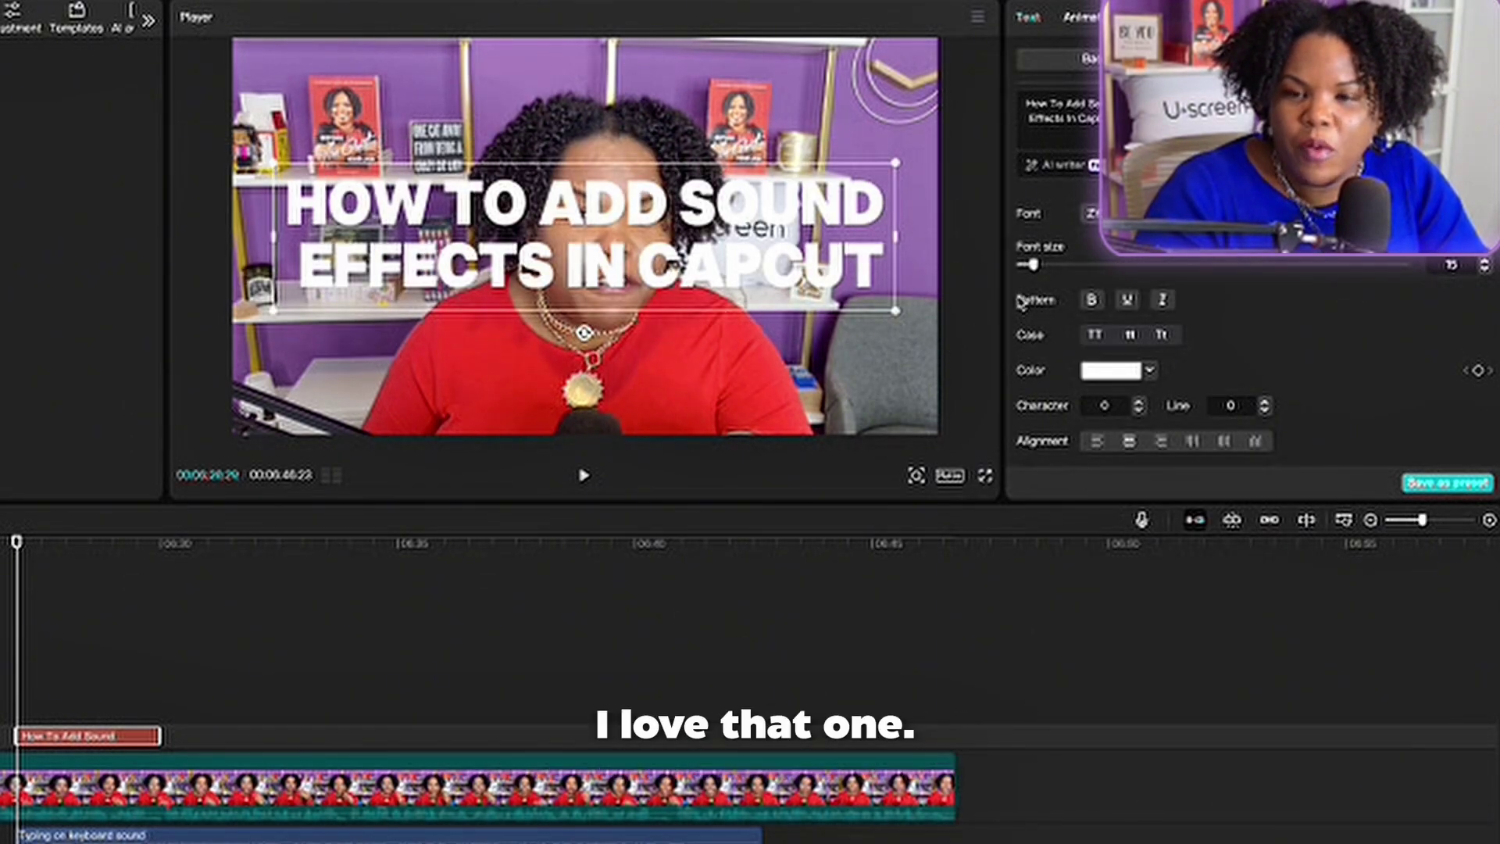
scroll(1047, 359, "down", 4)
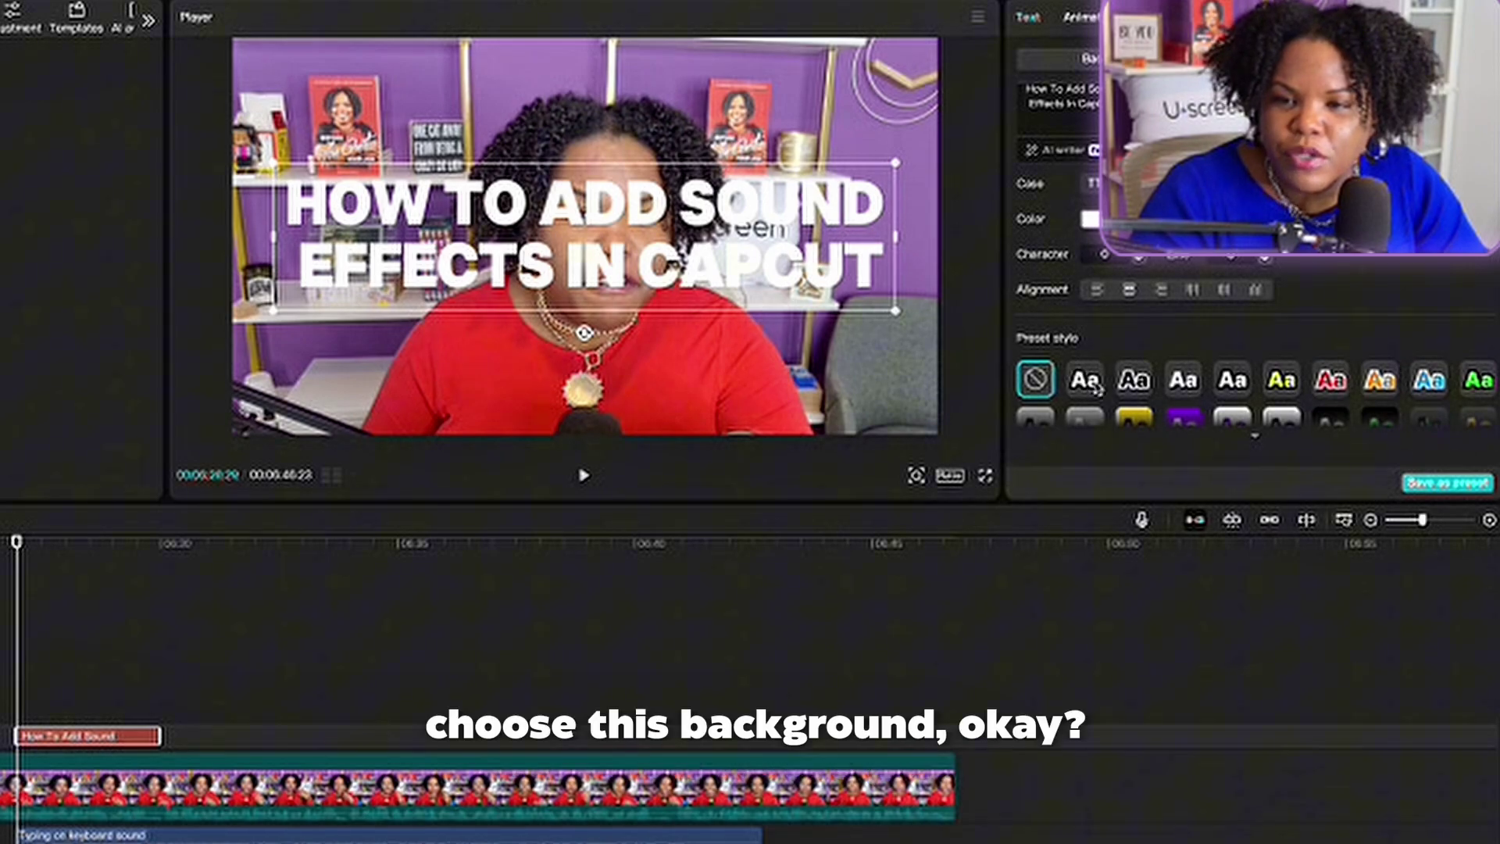
left_click(1085, 381)
left_click_drag(735, 271, 738, 391)
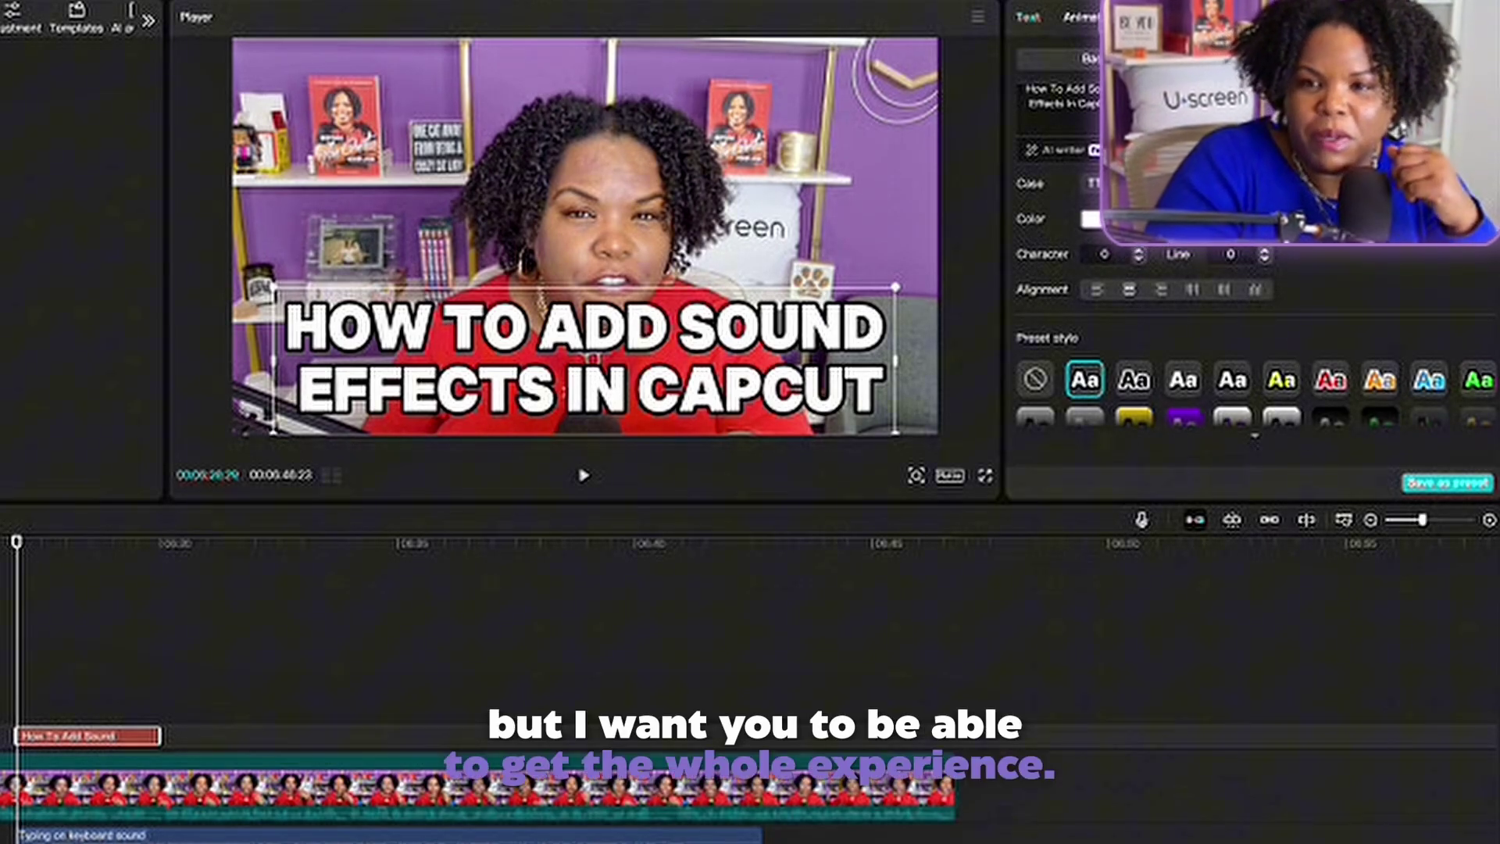
left_click(1083, 18)
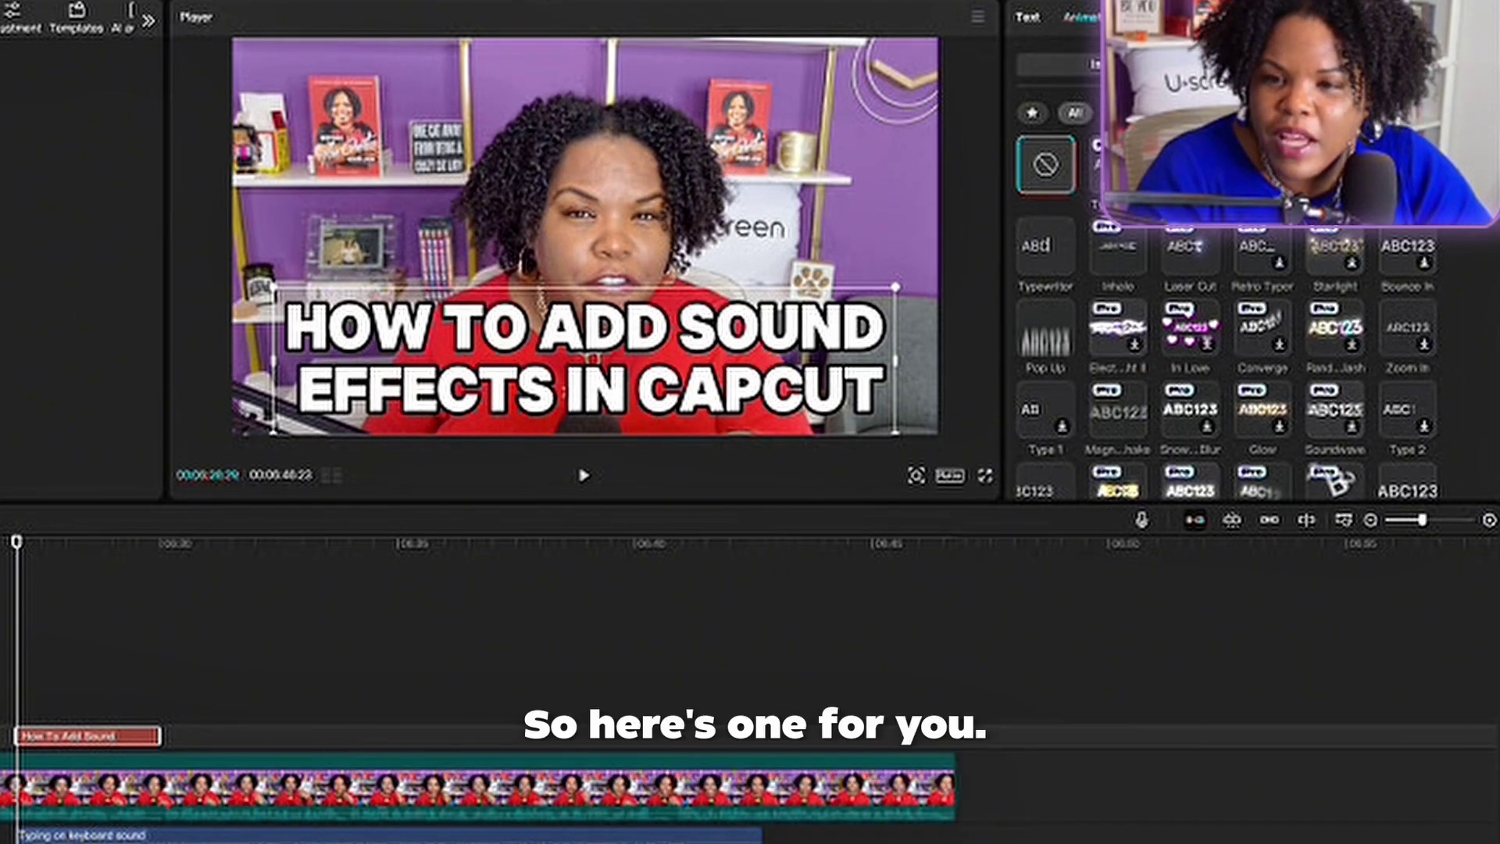
Apply the Typewriter In animation and reposition the title and typing sound clips.
left_click(1119, 164)
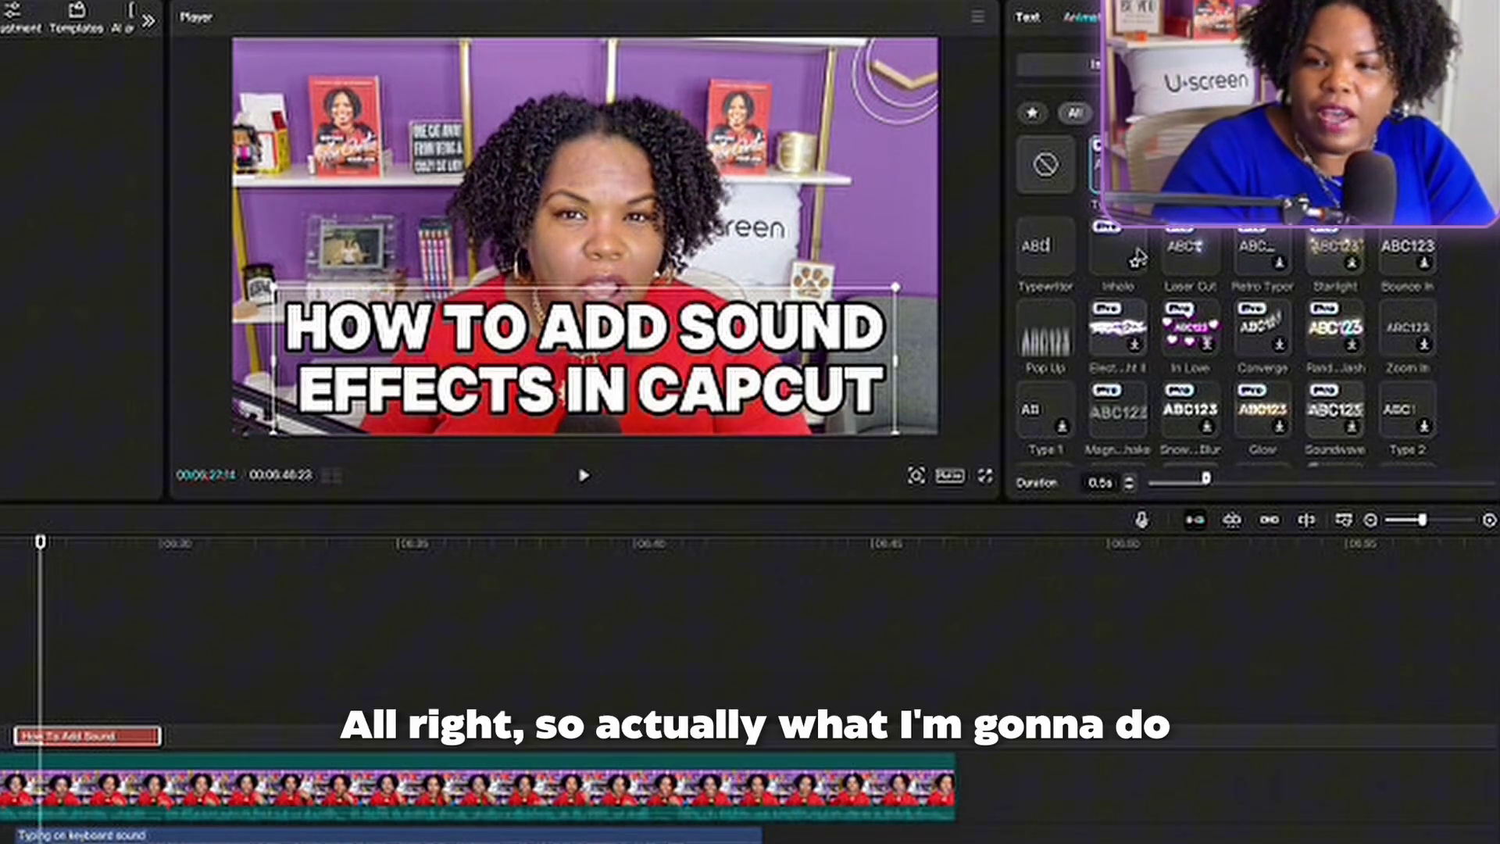
left_click_drag(97, 743, 128, 748)
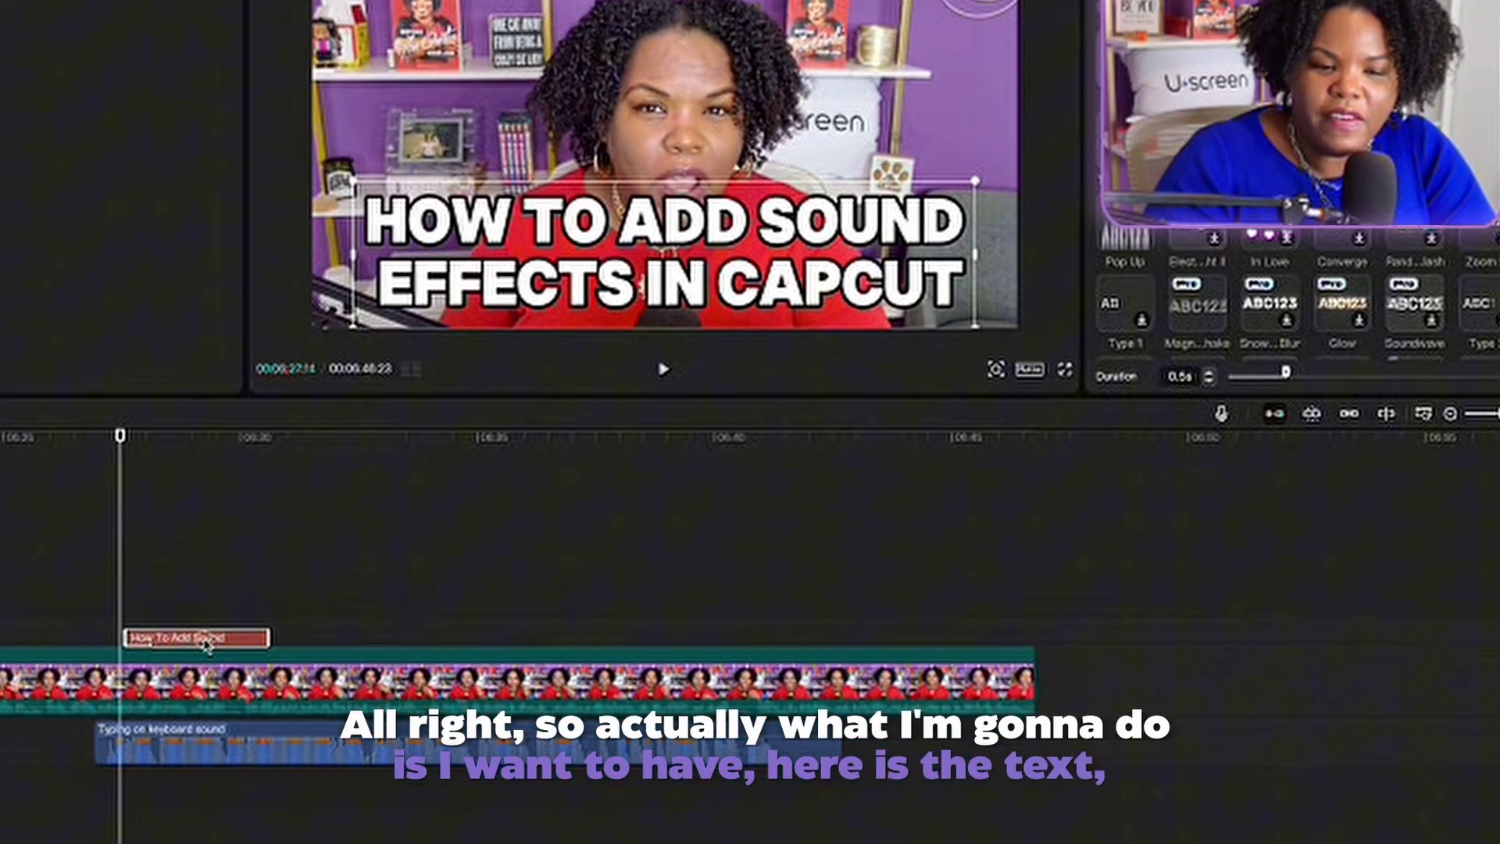
left_click_drag(207, 642, 571, 660)
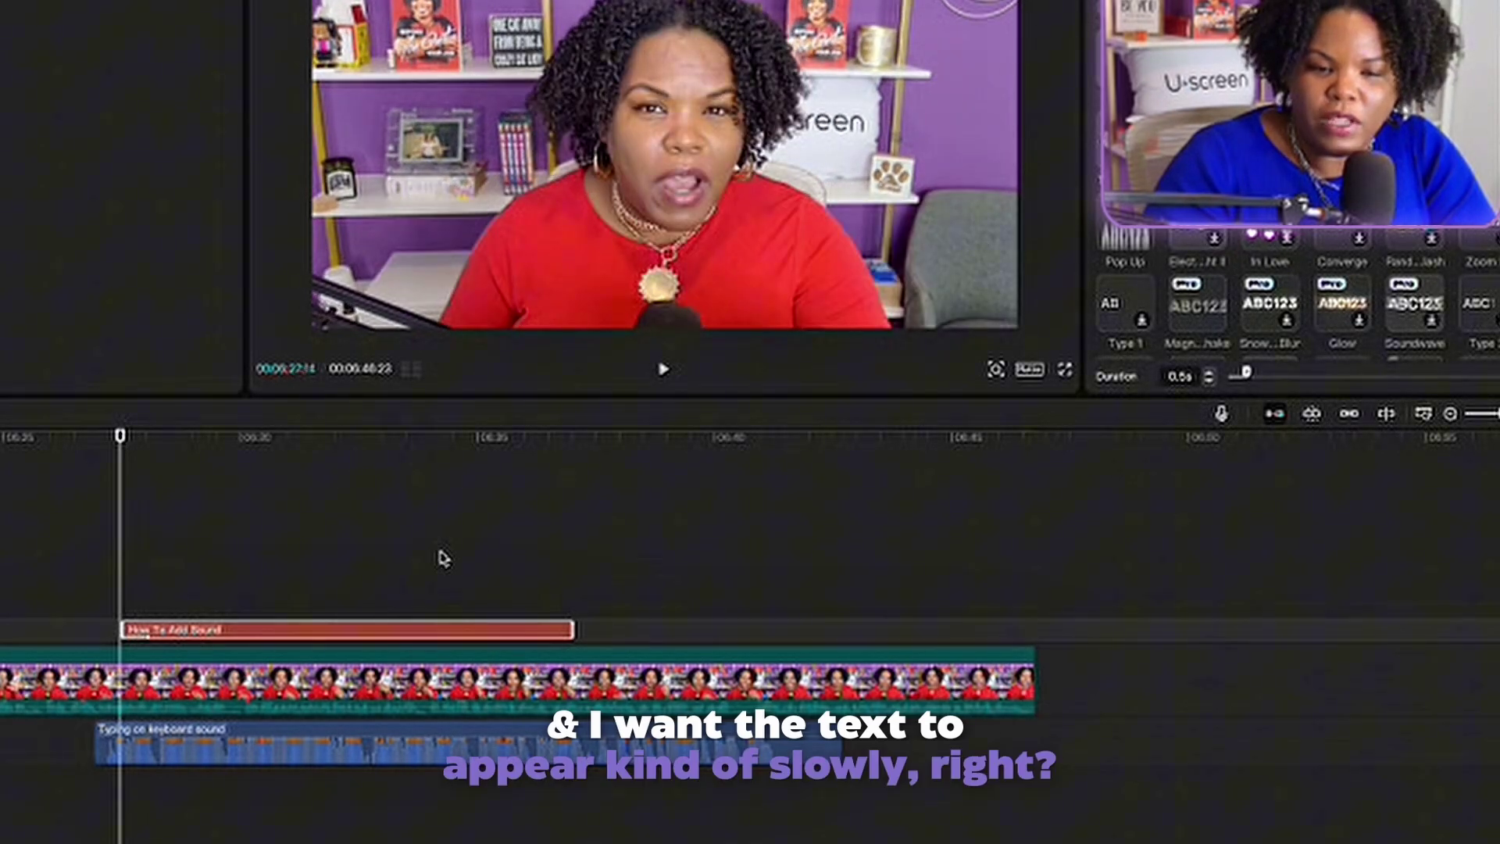
left_click_drag(154, 754, 539, 752)
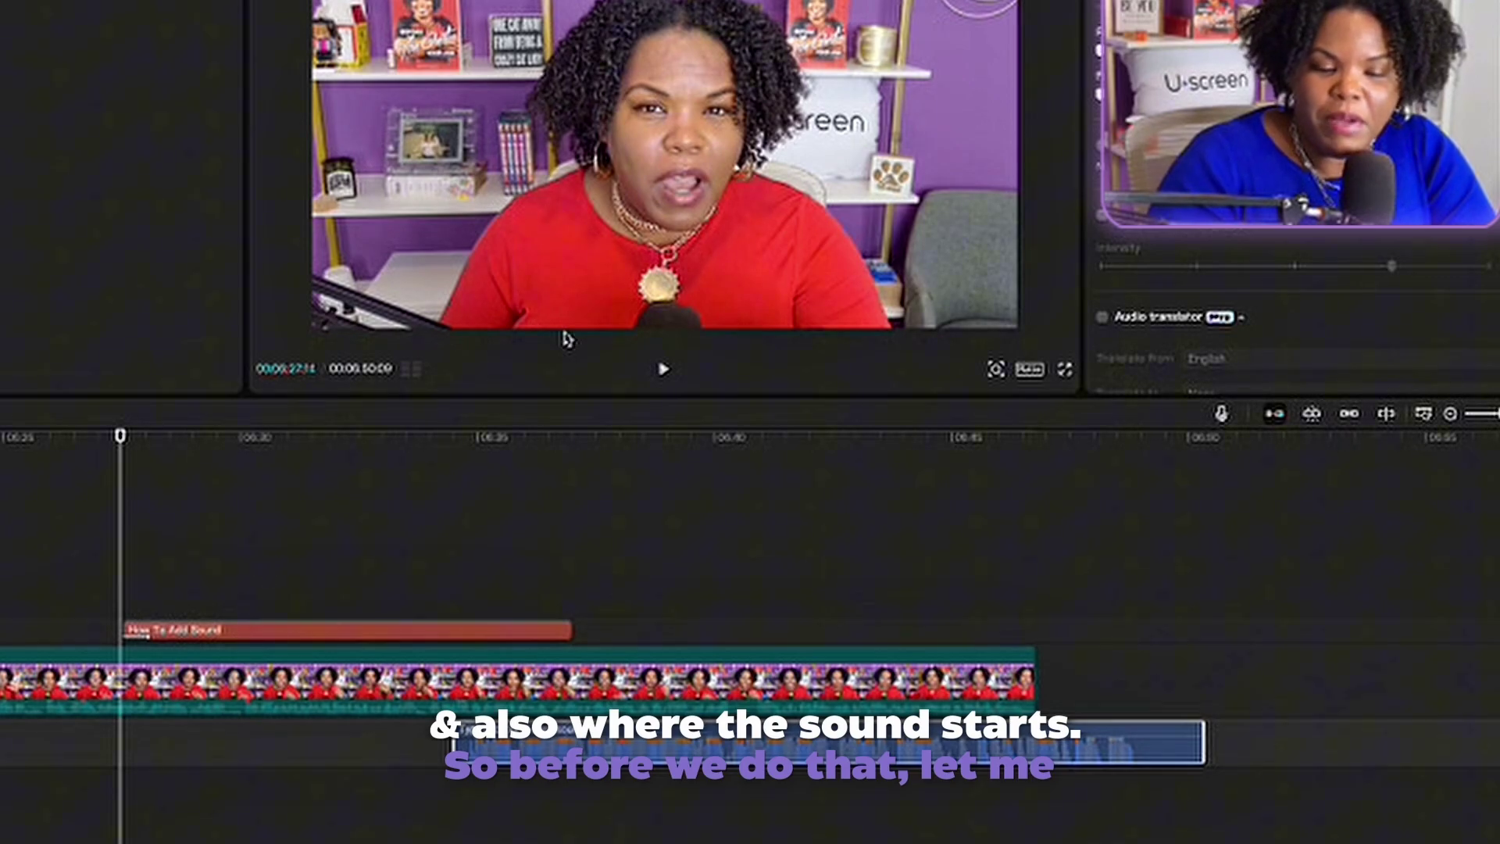
Preview the edit and select the How To Add Sound title clip.
left_click(667, 369)
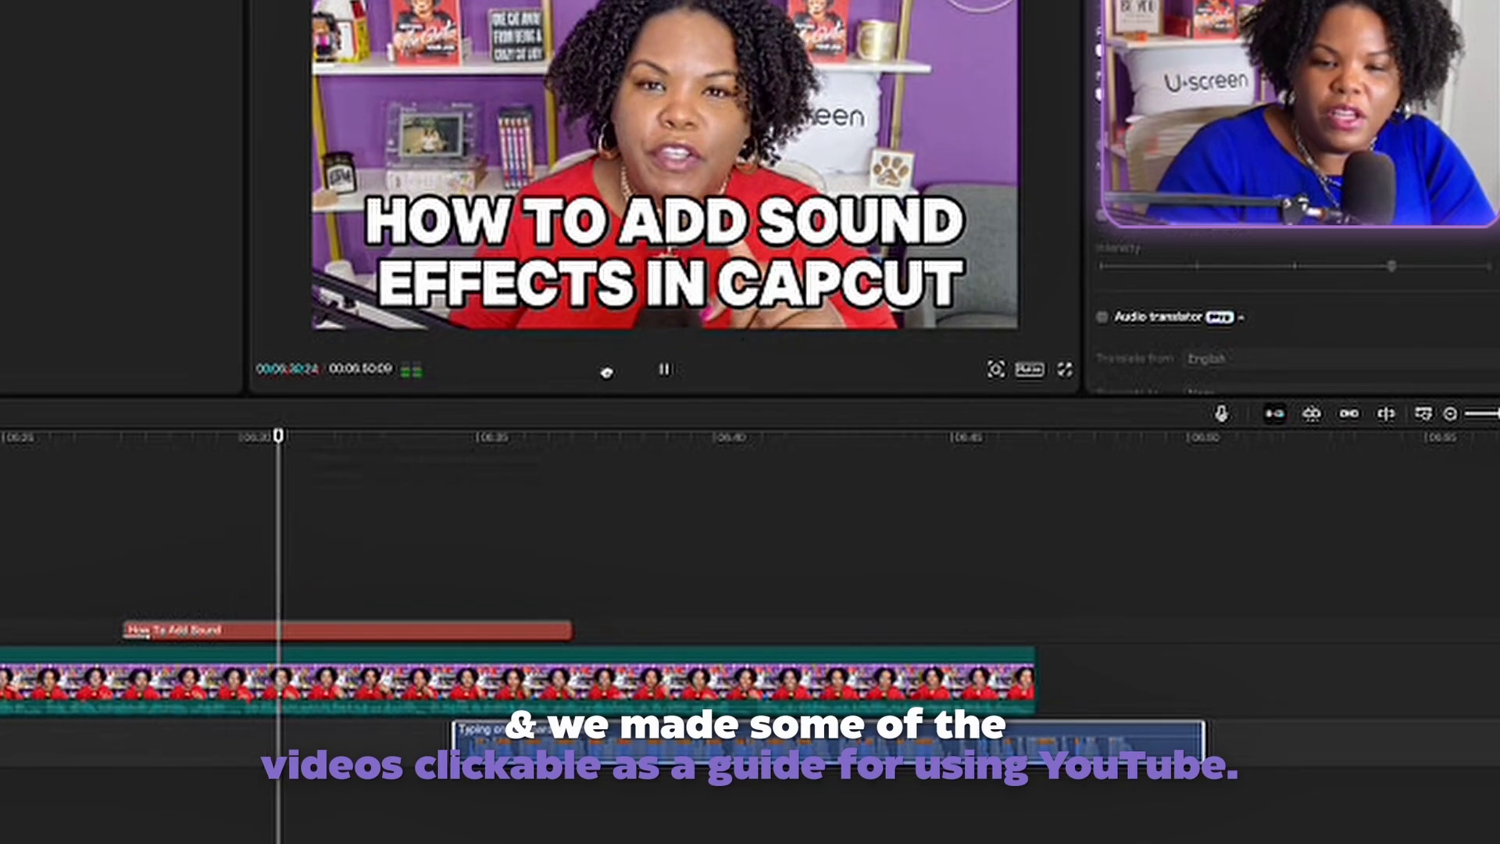
key("space")
left_click(166, 634)
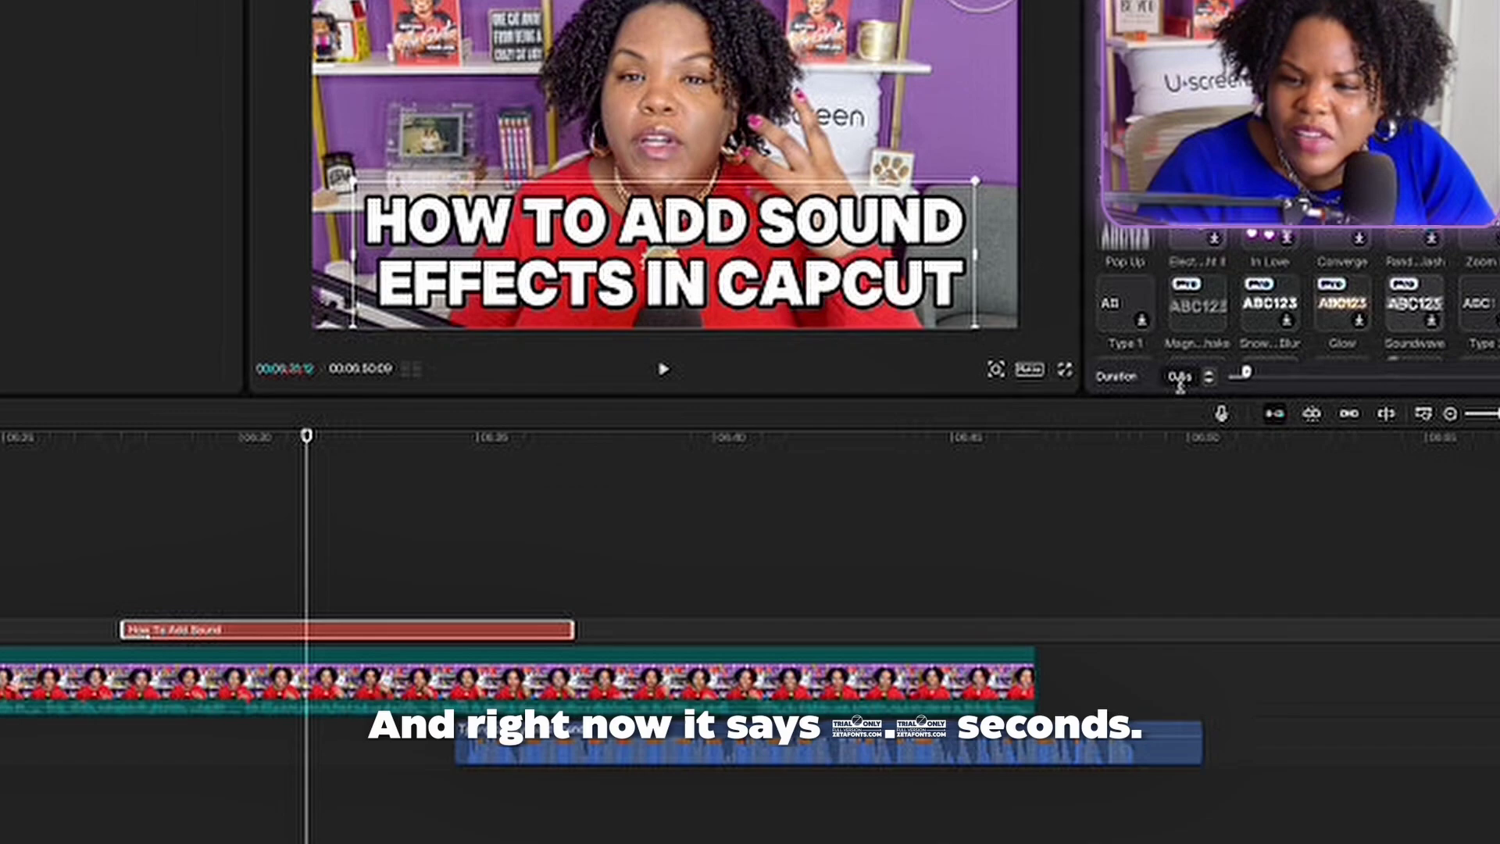
Set the title animation duration to 2.0s and trim the title clip shorter to match.
left_click_drag(1246, 376, 1298, 373)
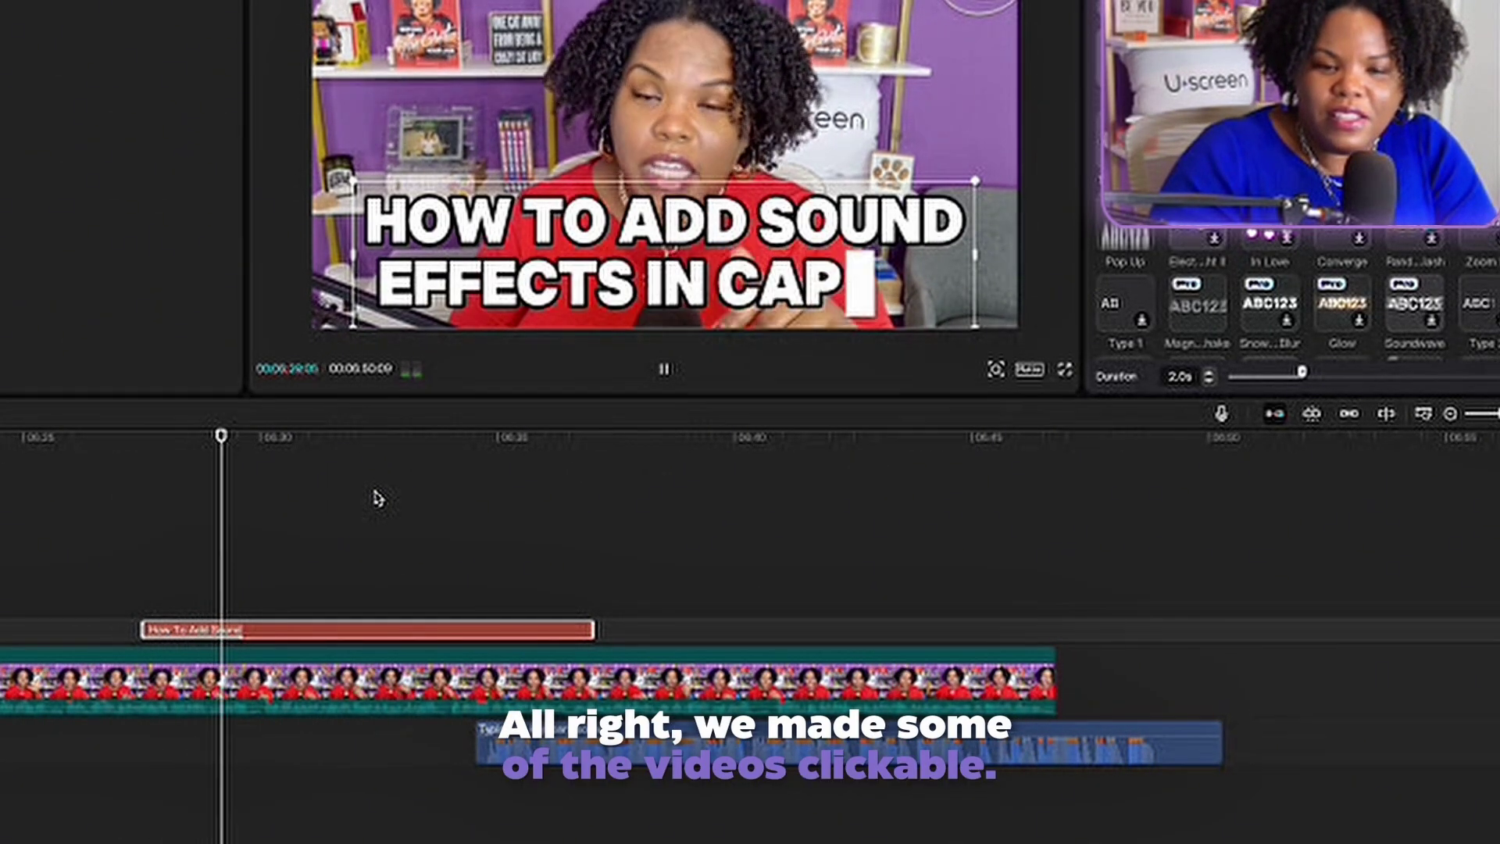
left_click(665, 369)
left_click(670, 372)
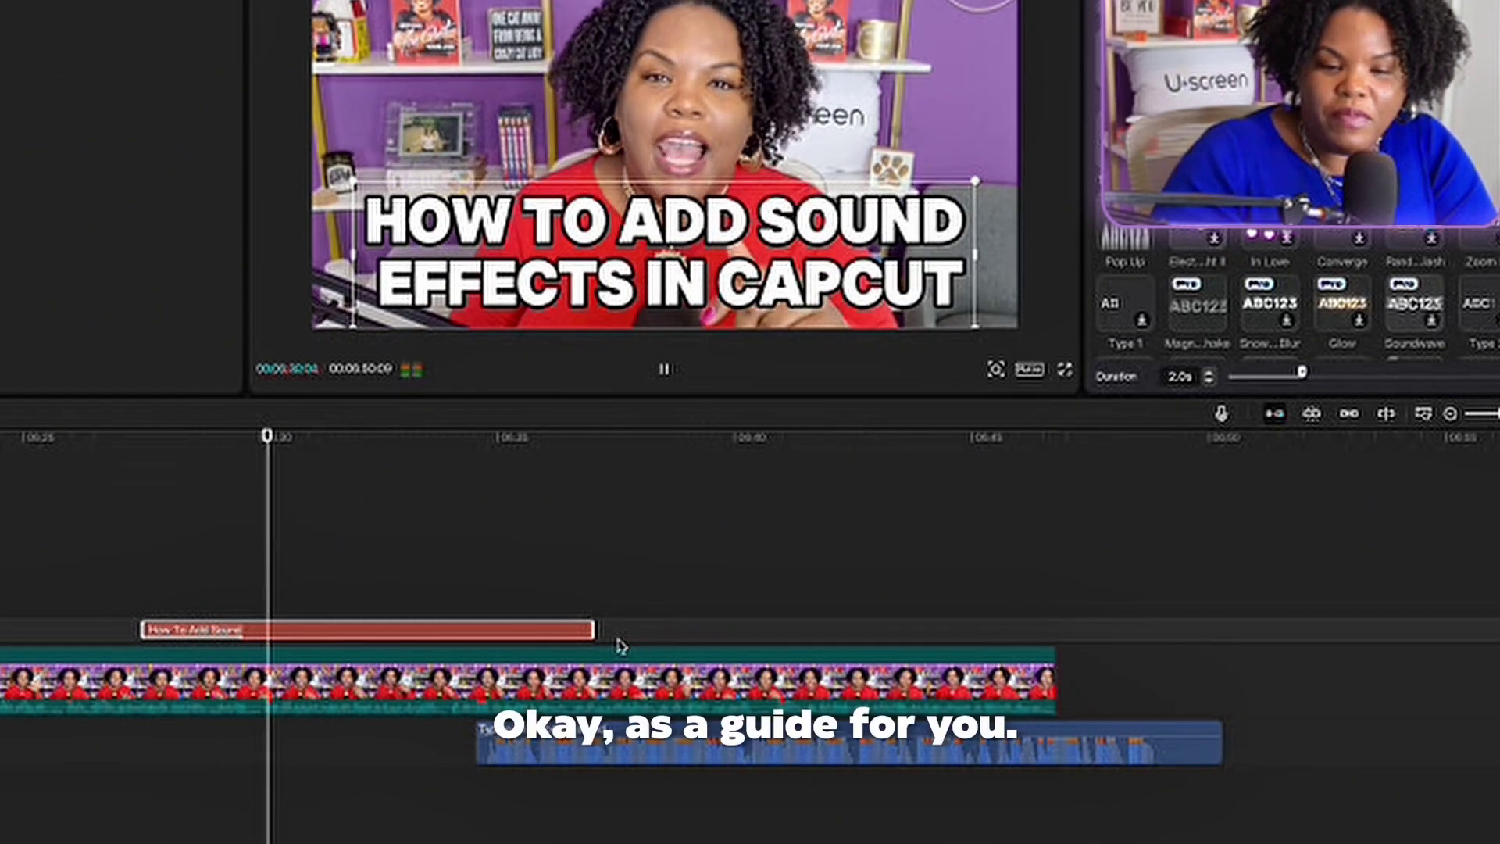
left_click(665, 371)
left_click_drag(593, 632, 299, 631)
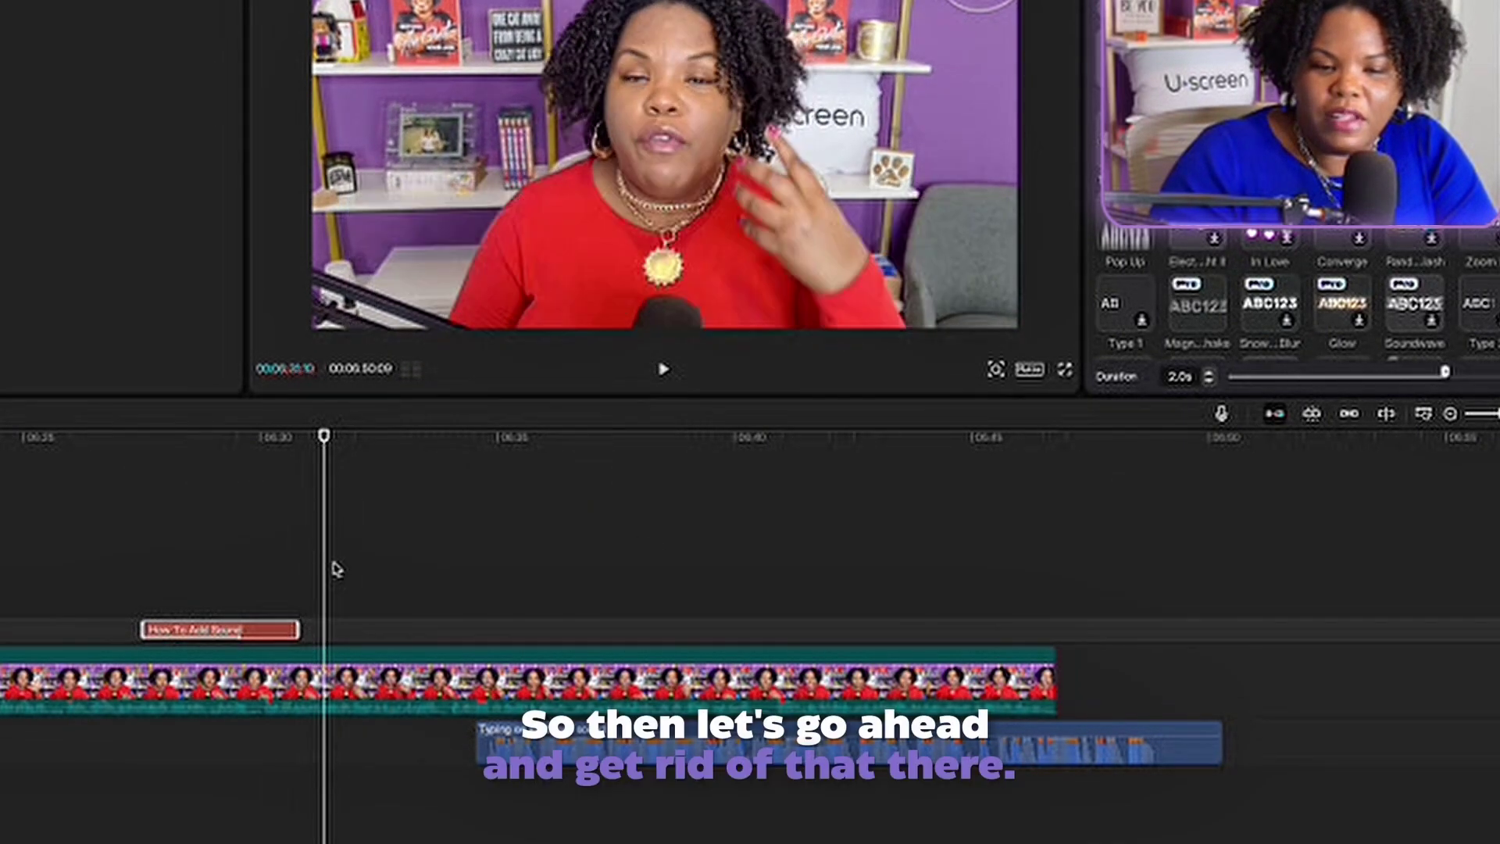
left_click_drag(324, 453, 141, 459)
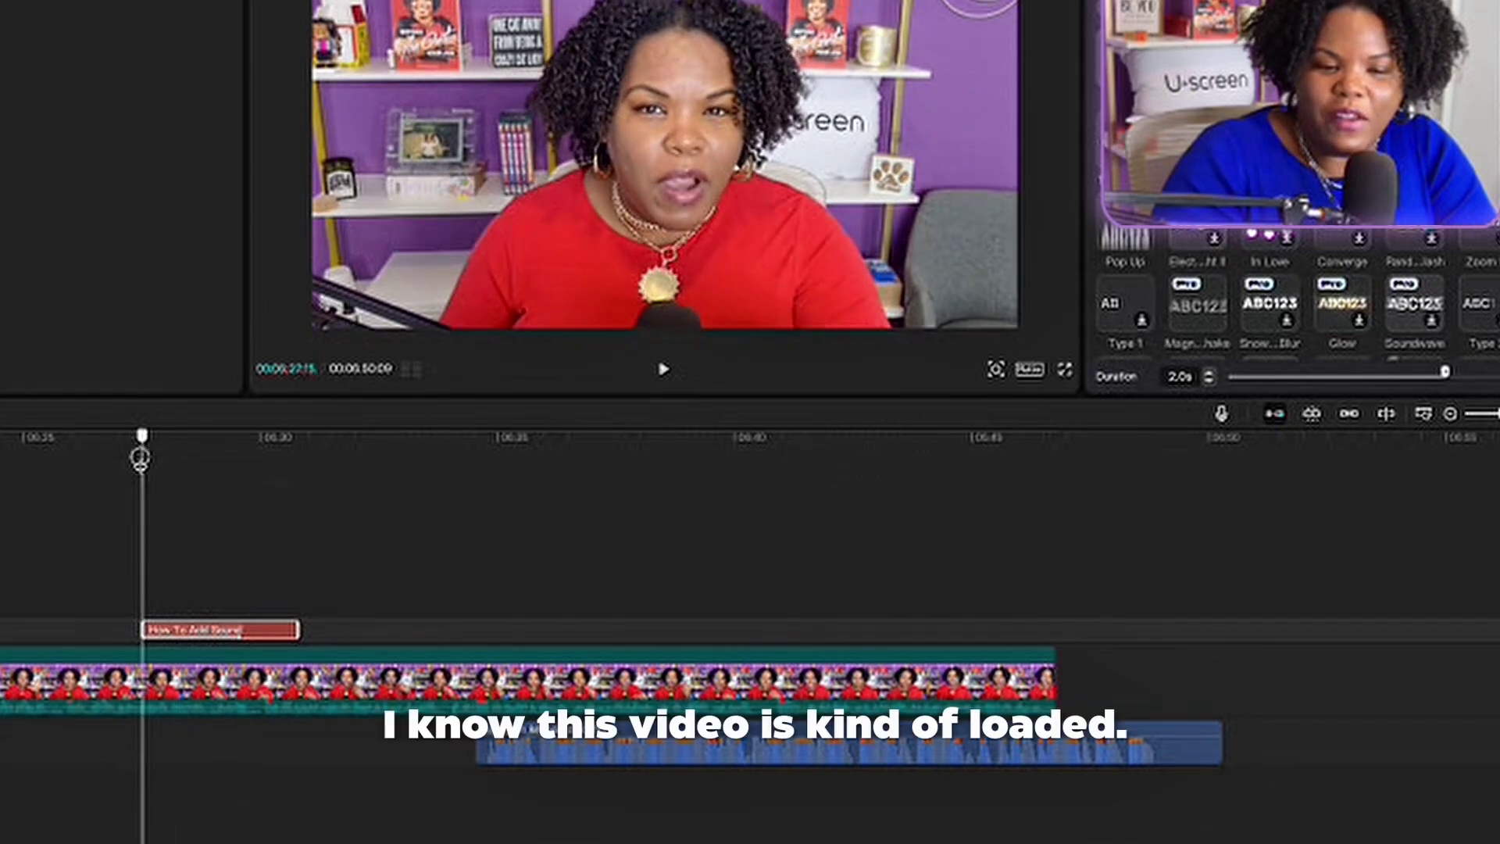
Preview the edit and move the Typing on keyboard sound clip earlier toward the title's start.
left_click(663, 372)
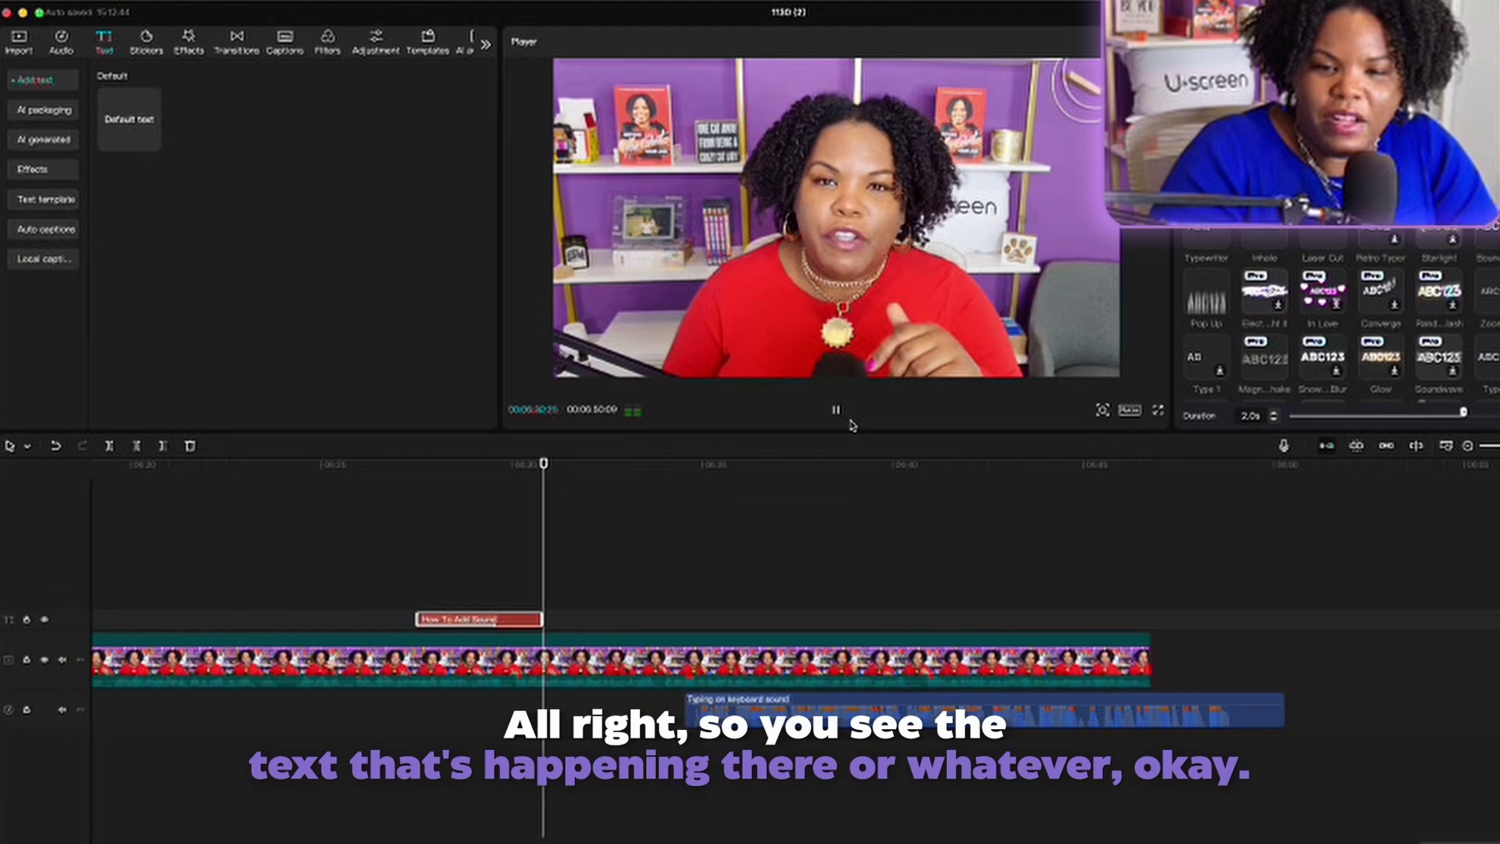
left_click(835, 410)
left_click_drag(906, 713, 636, 710)
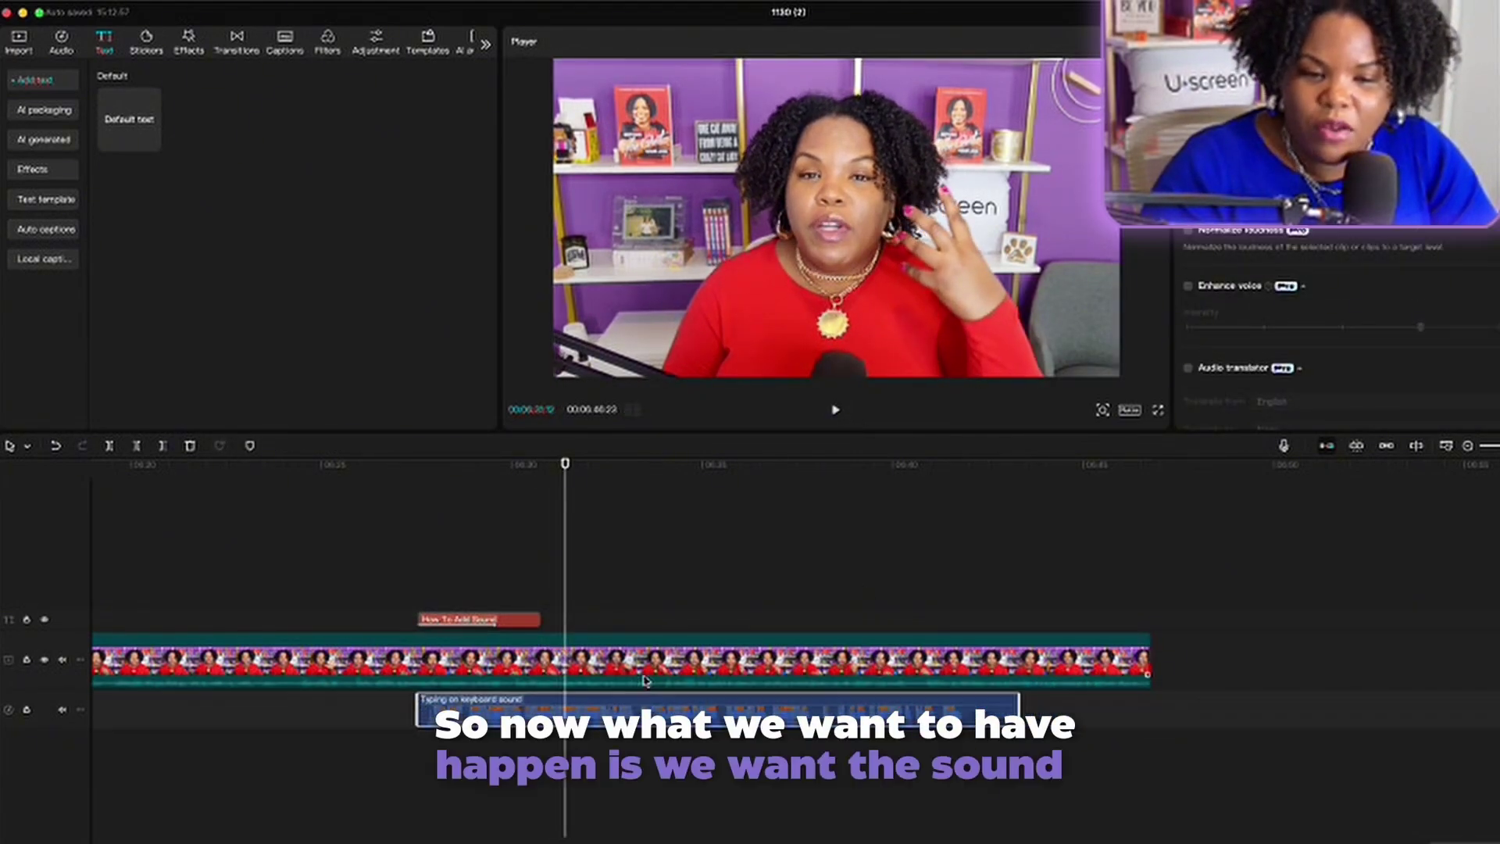
left_click_drag(565, 462, 428, 465)
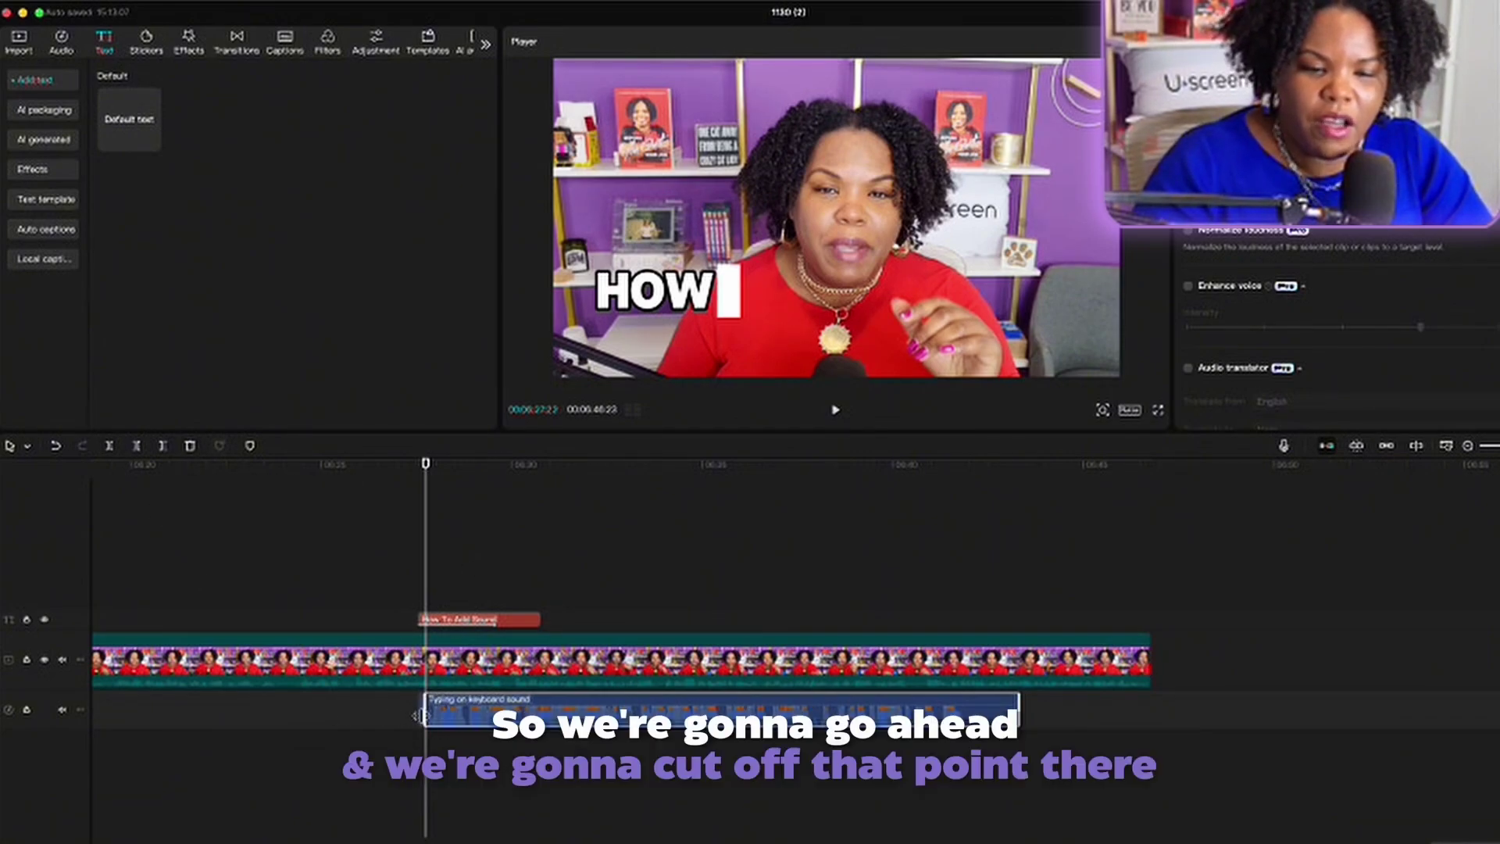
Line up the typing sound clip's start exactly with the How To Add Sound title clip.
left_click_drag(448, 720, 485, 721)
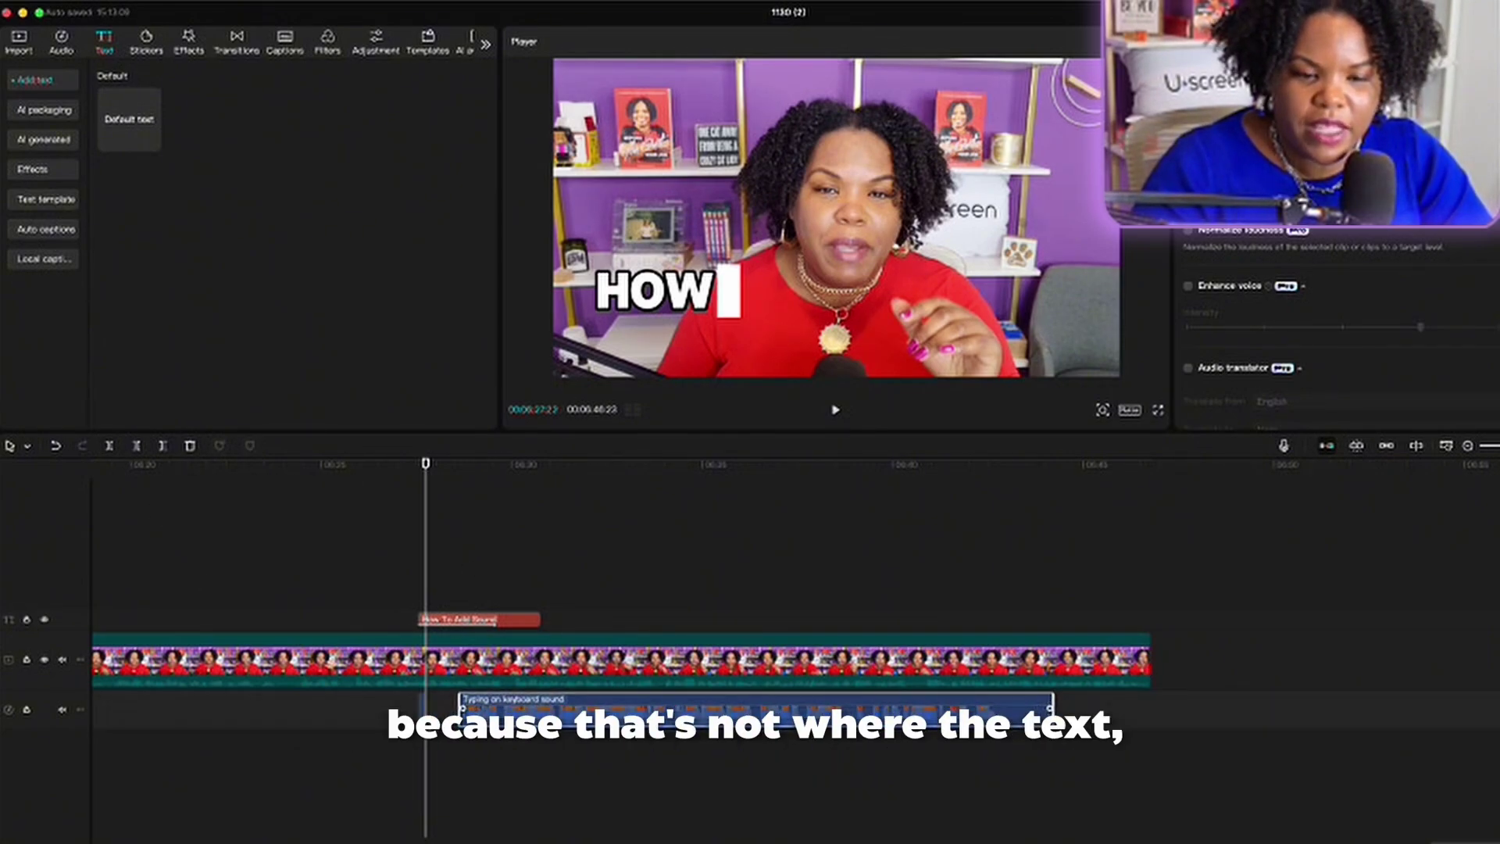
left_click(420, 704)
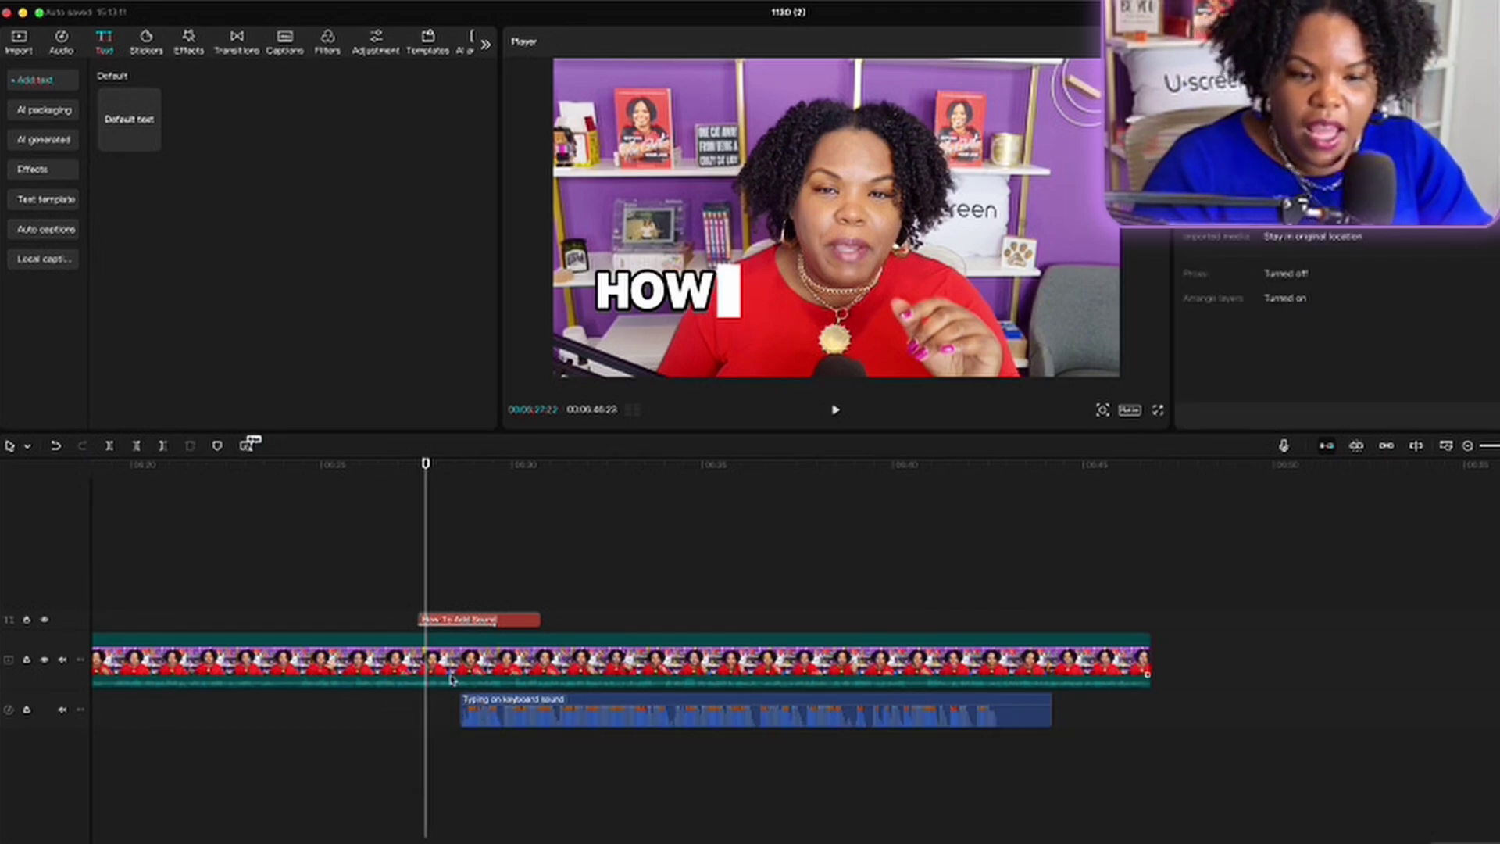
left_click(411, 464)
left_click_drag(411, 464, 376, 465)
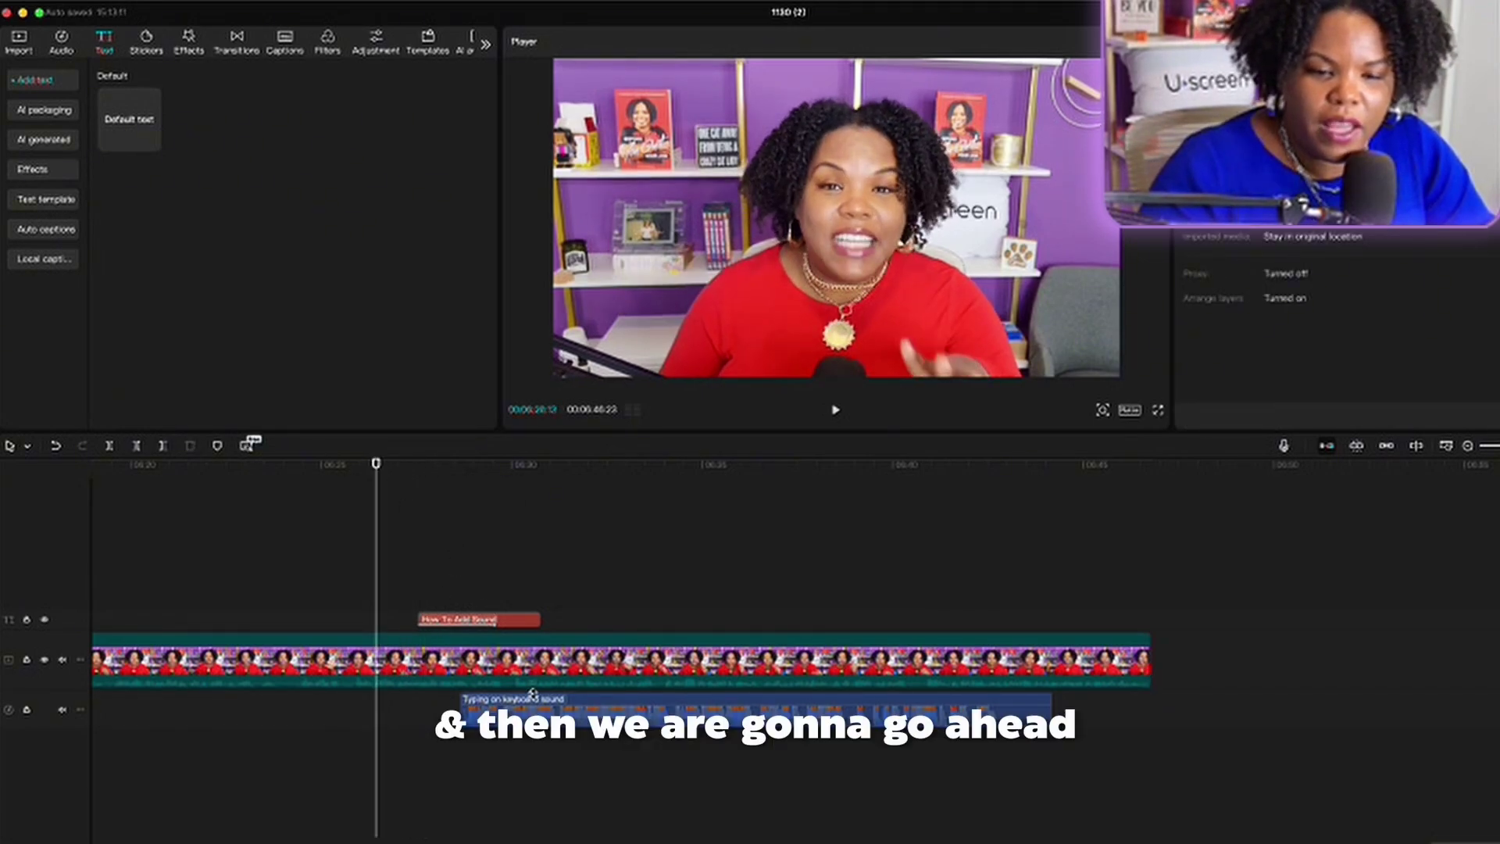
left_click_drag(533, 698, 492, 704)
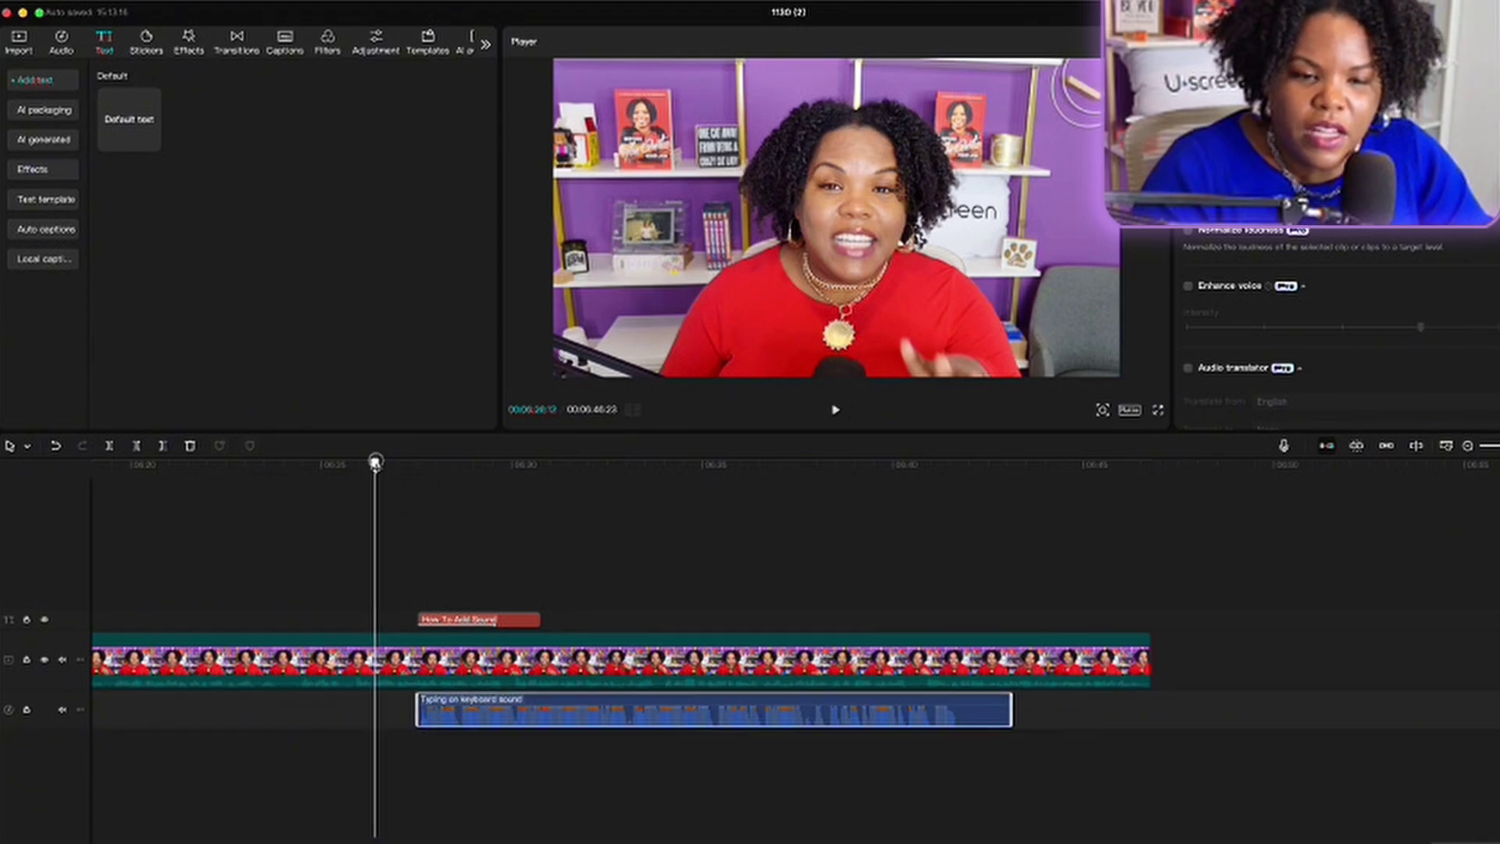
left_click_drag(376, 461, 416, 461)
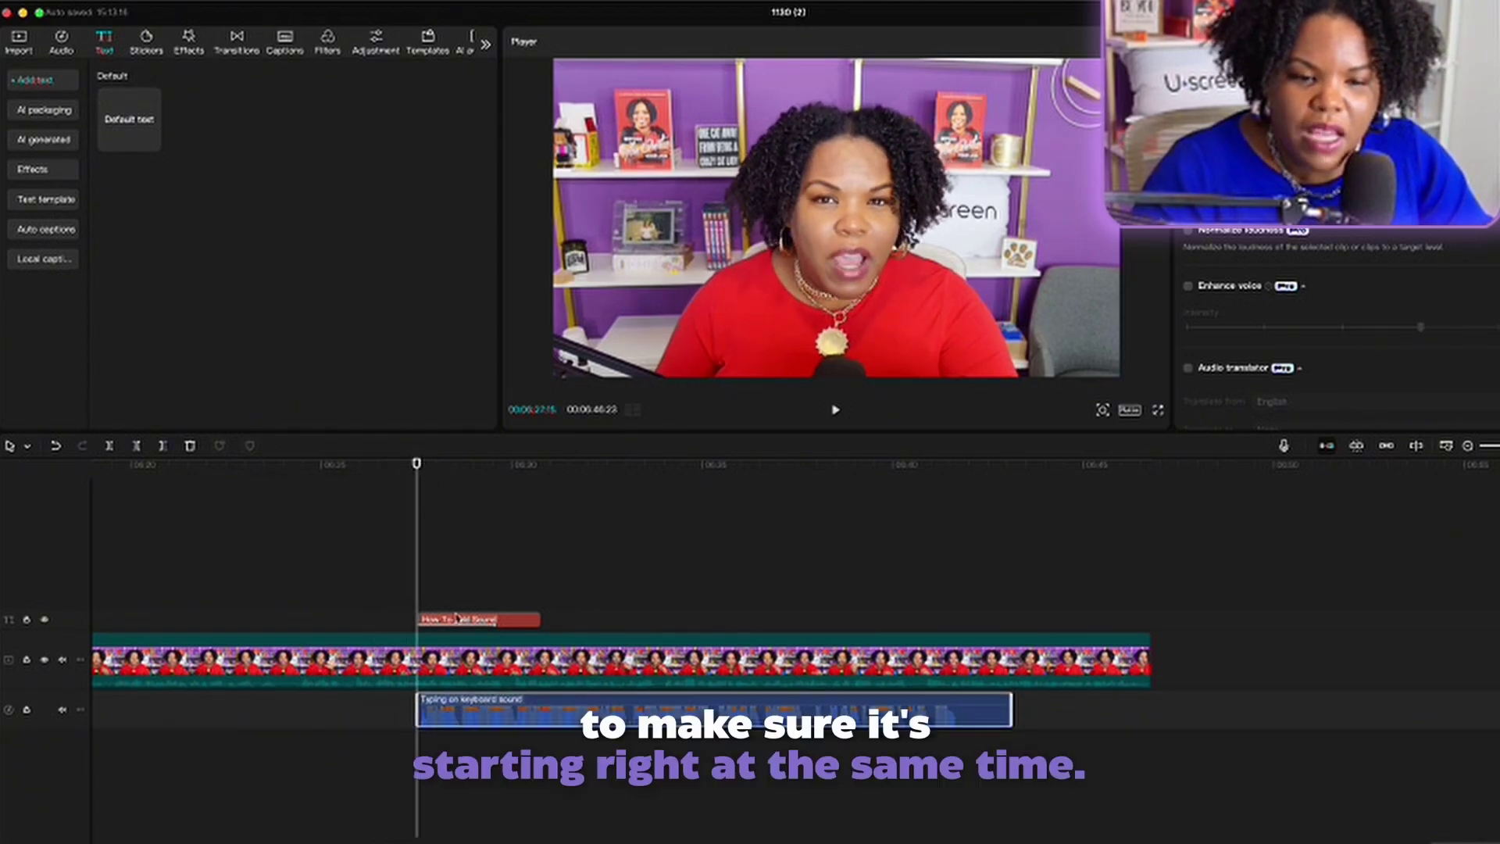
left_click_drag(476, 703, 490, 707)
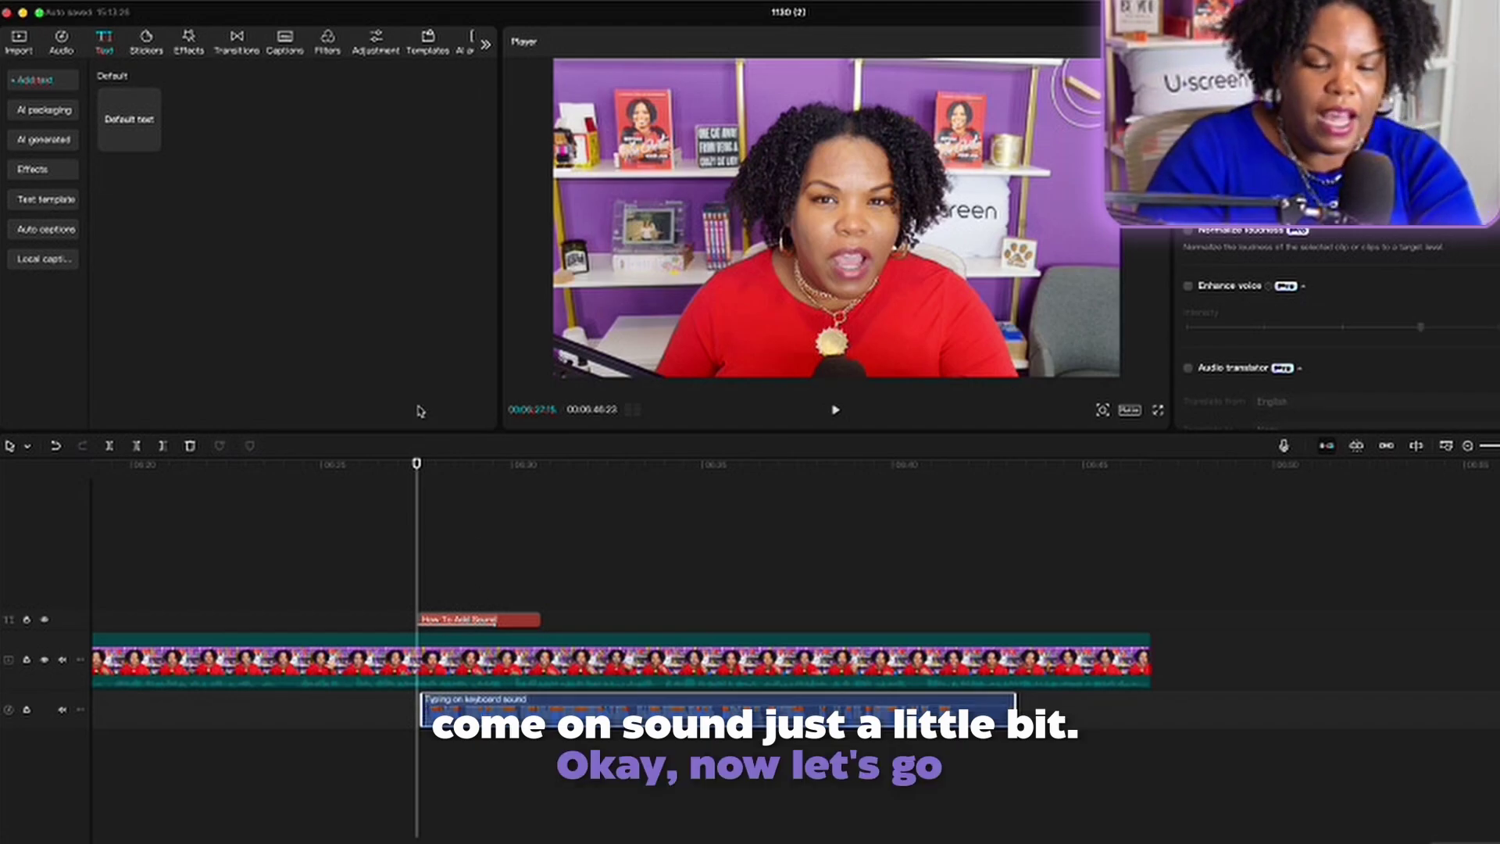
Play back to check sound sync and park the playhead where the title finishes typing.
left_click(403, 467)
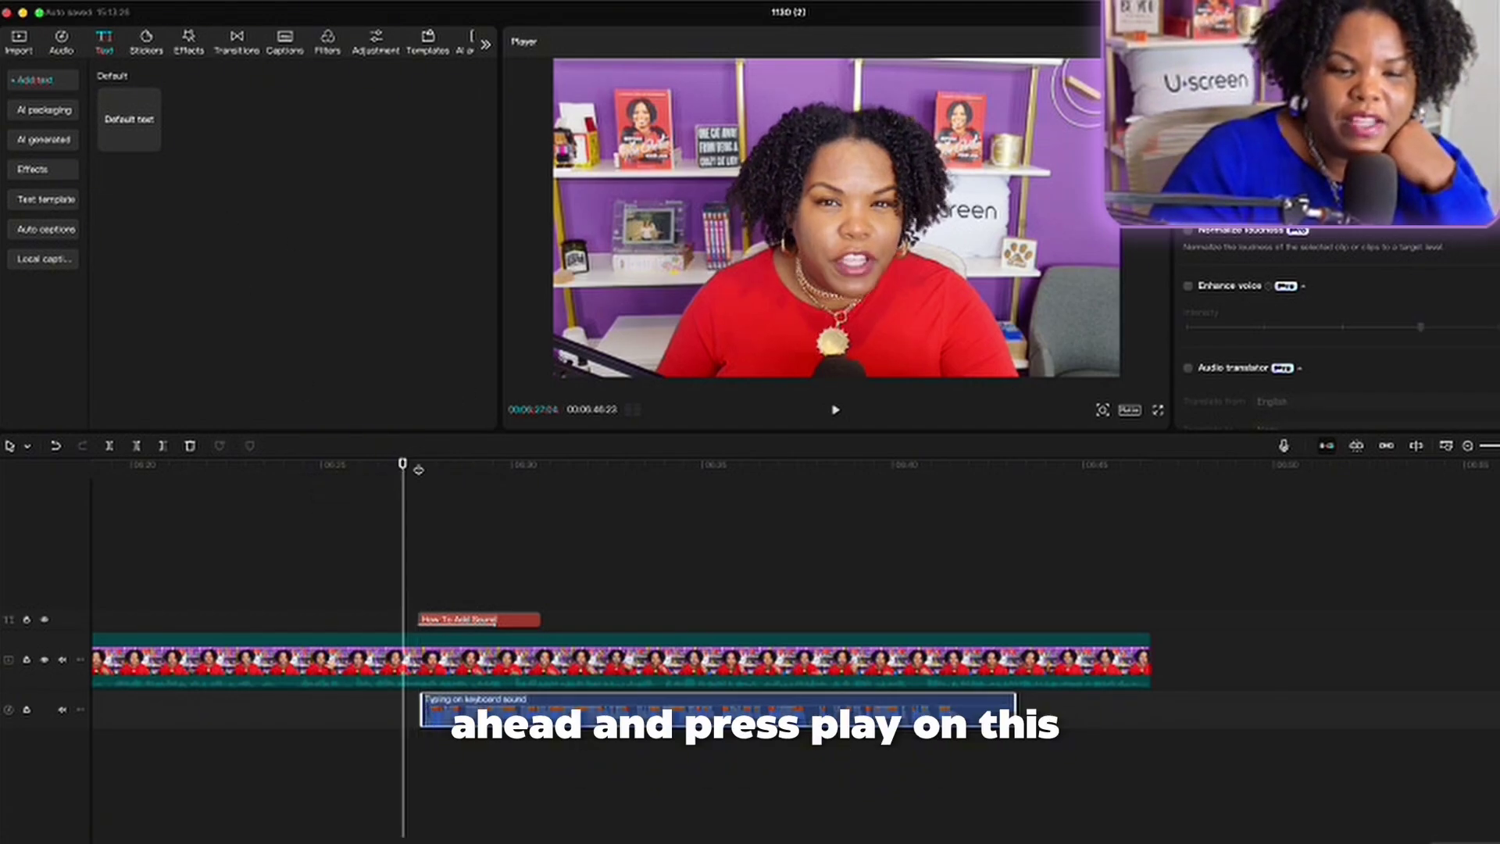
left_click(834, 409)
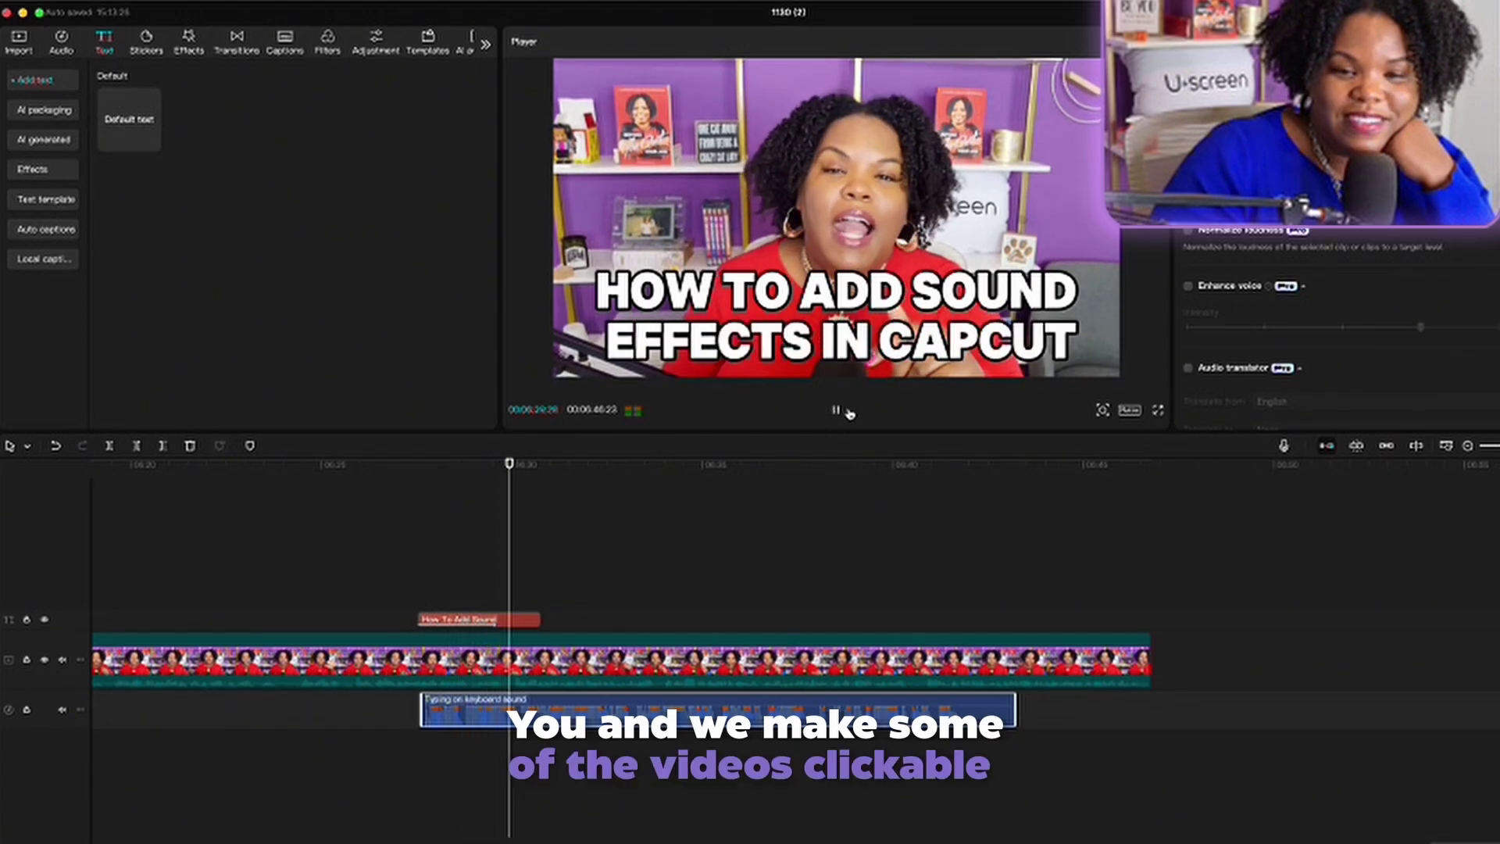
left_click(832, 412)
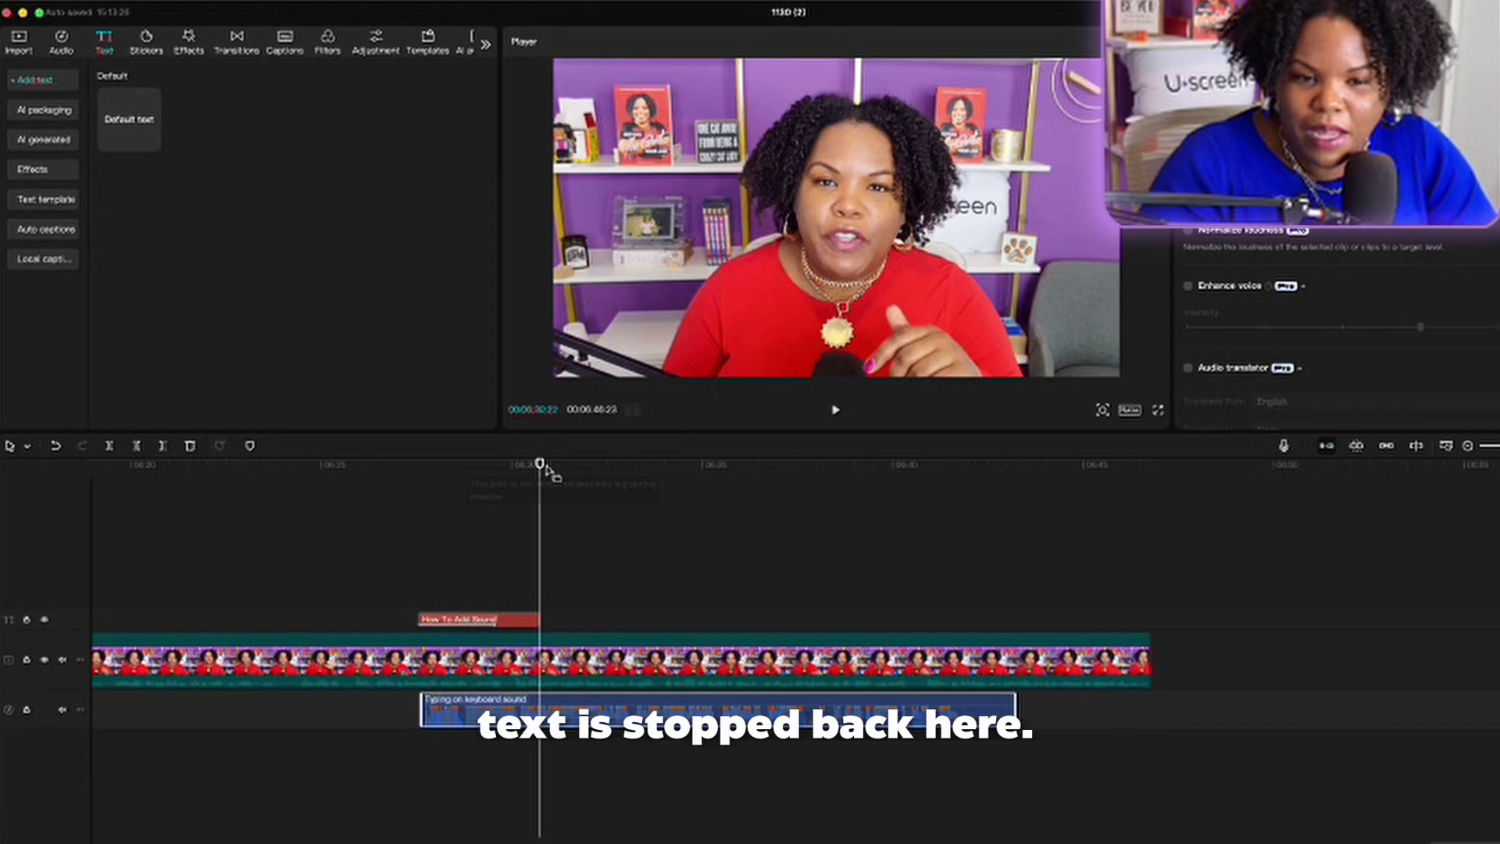
left_click_drag(545, 467, 541, 467)
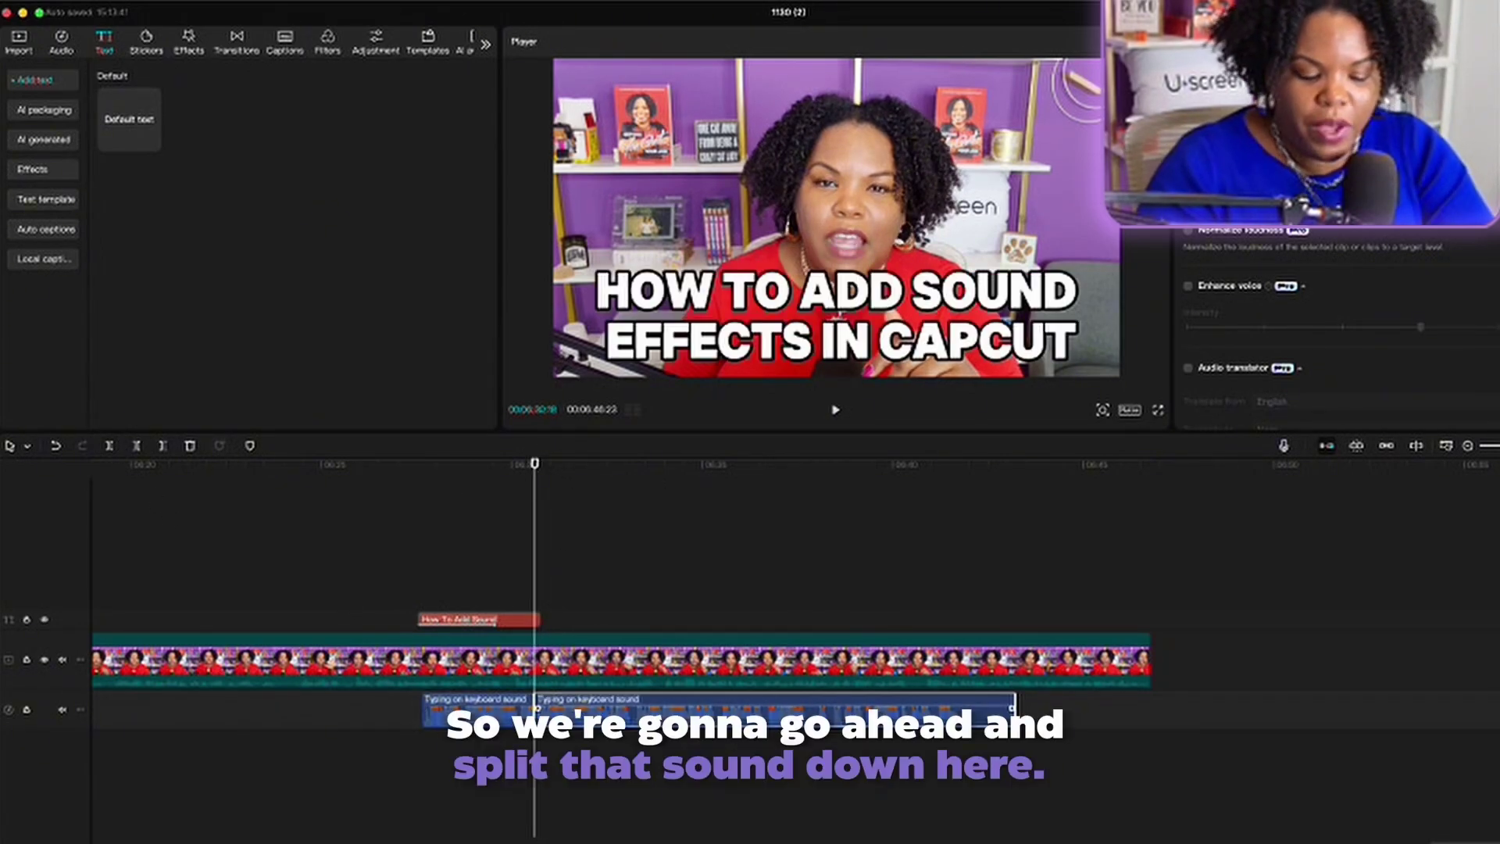
Delete the leftover right half of the typing sound and preview the title with it.
key("Delete")
left_click_drag(538, 461, 410, 464)
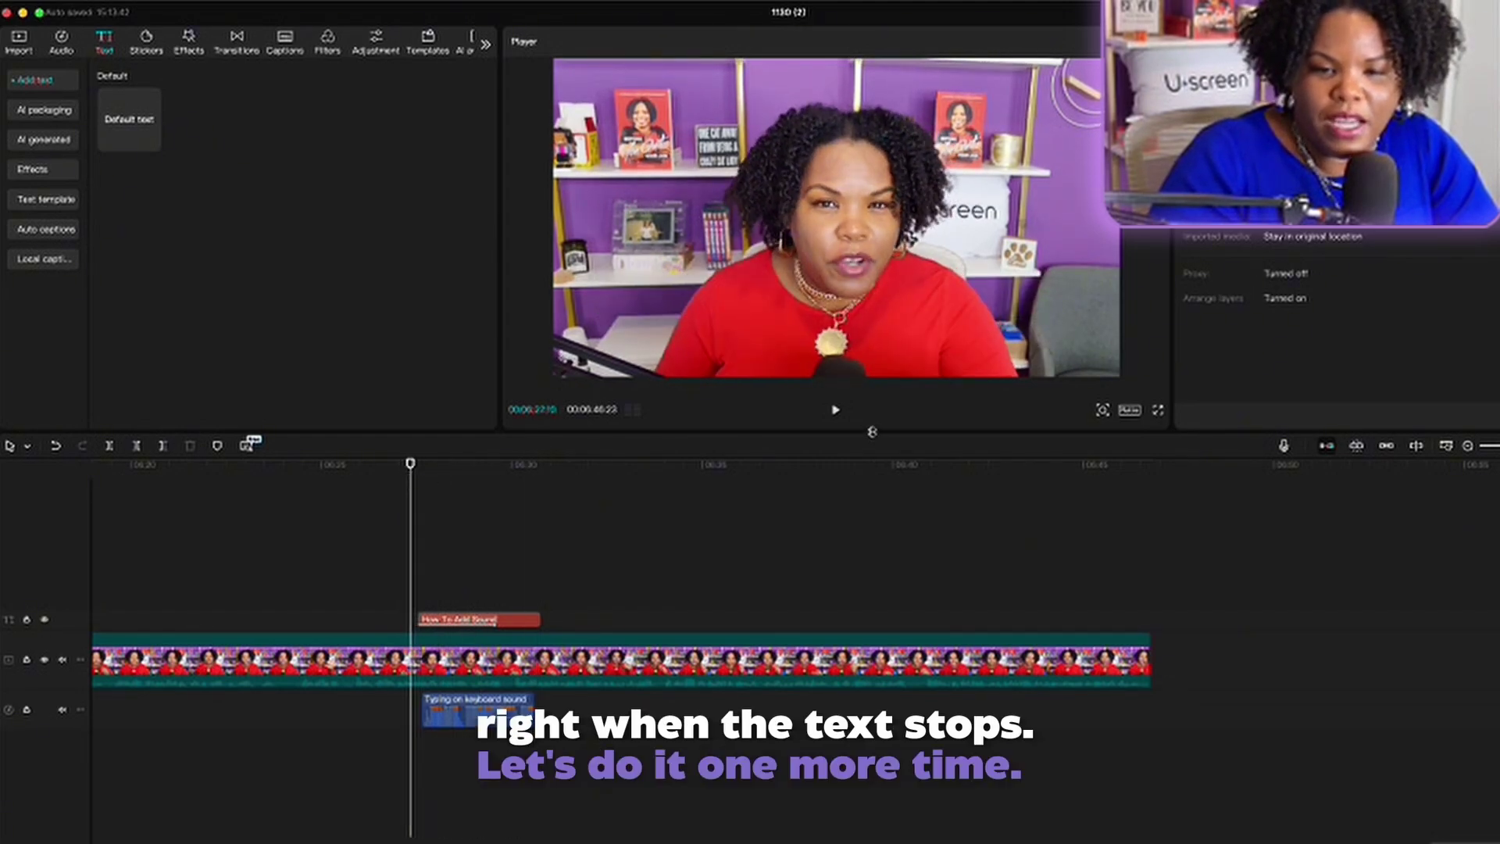
left_click(835, 410)
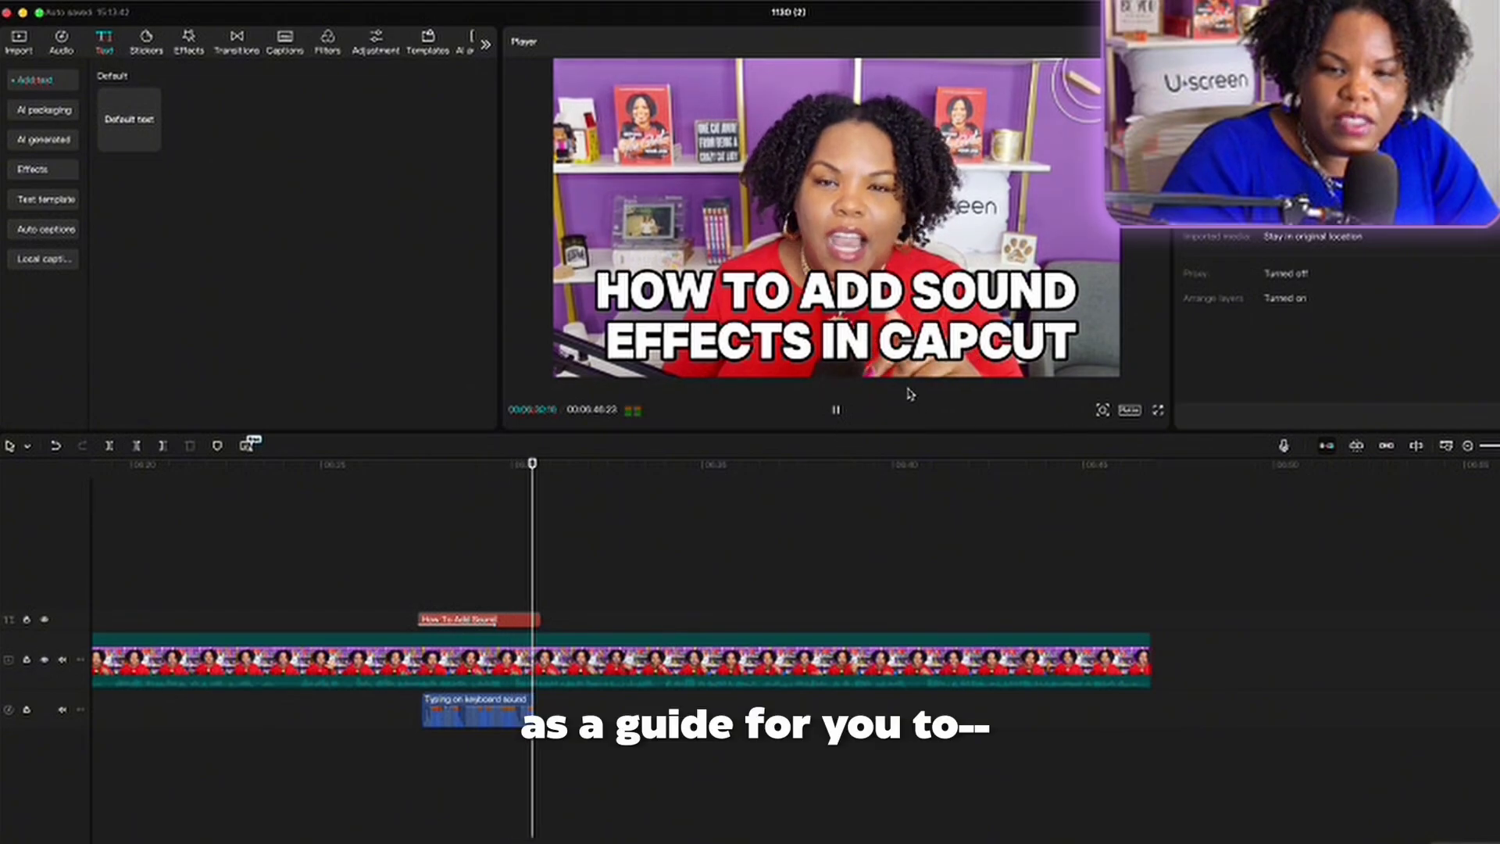
left_click(835, 410)
Shorten the typing sound's right edge so it ends sooner, then replay to check timing.
left_click_drag(533, 713, 494, 713)
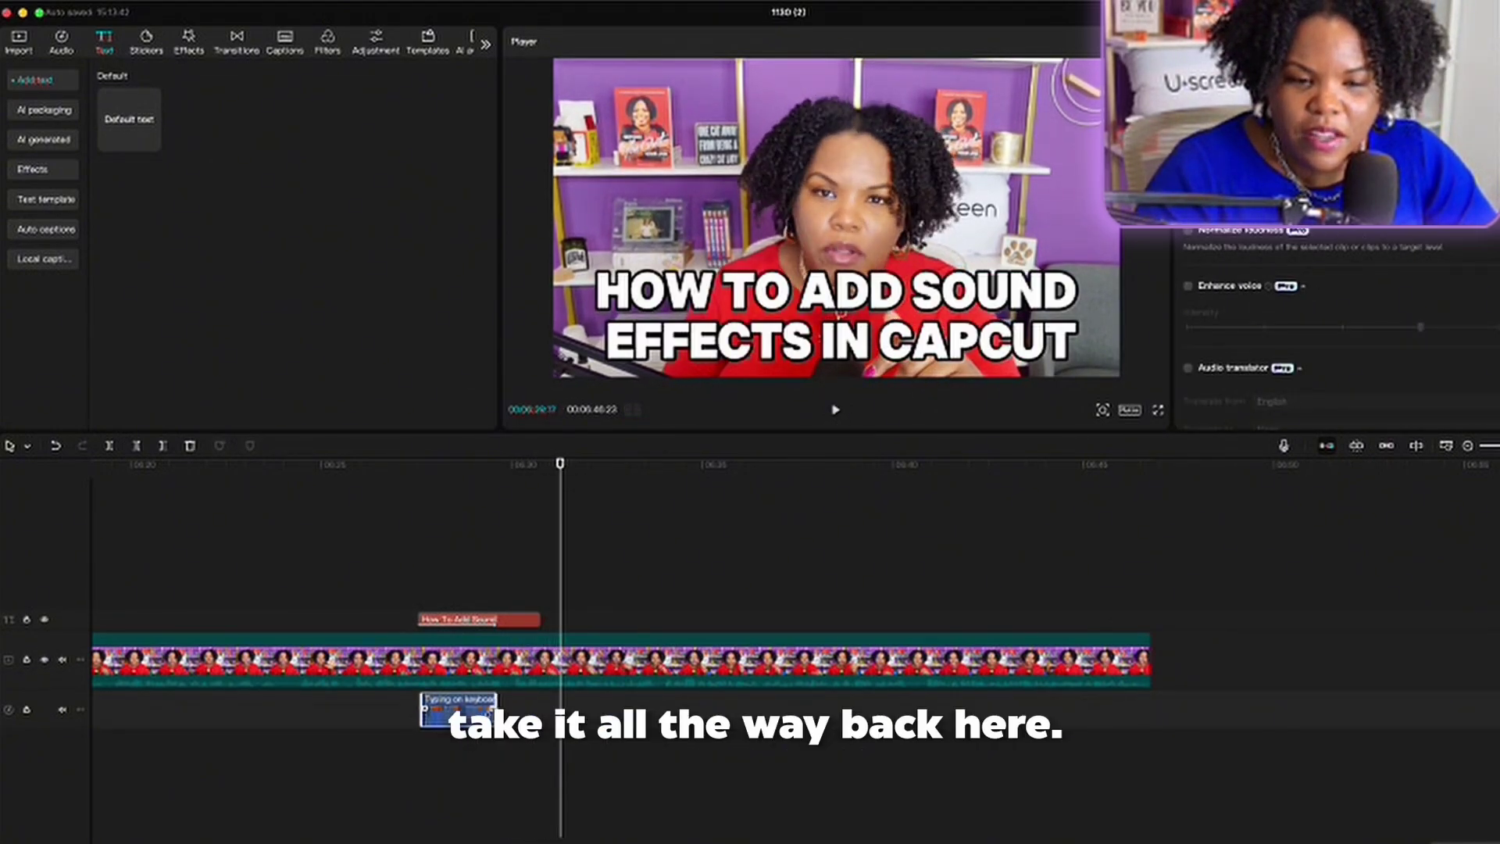
left_click_drag(562, 466, 418, 469)
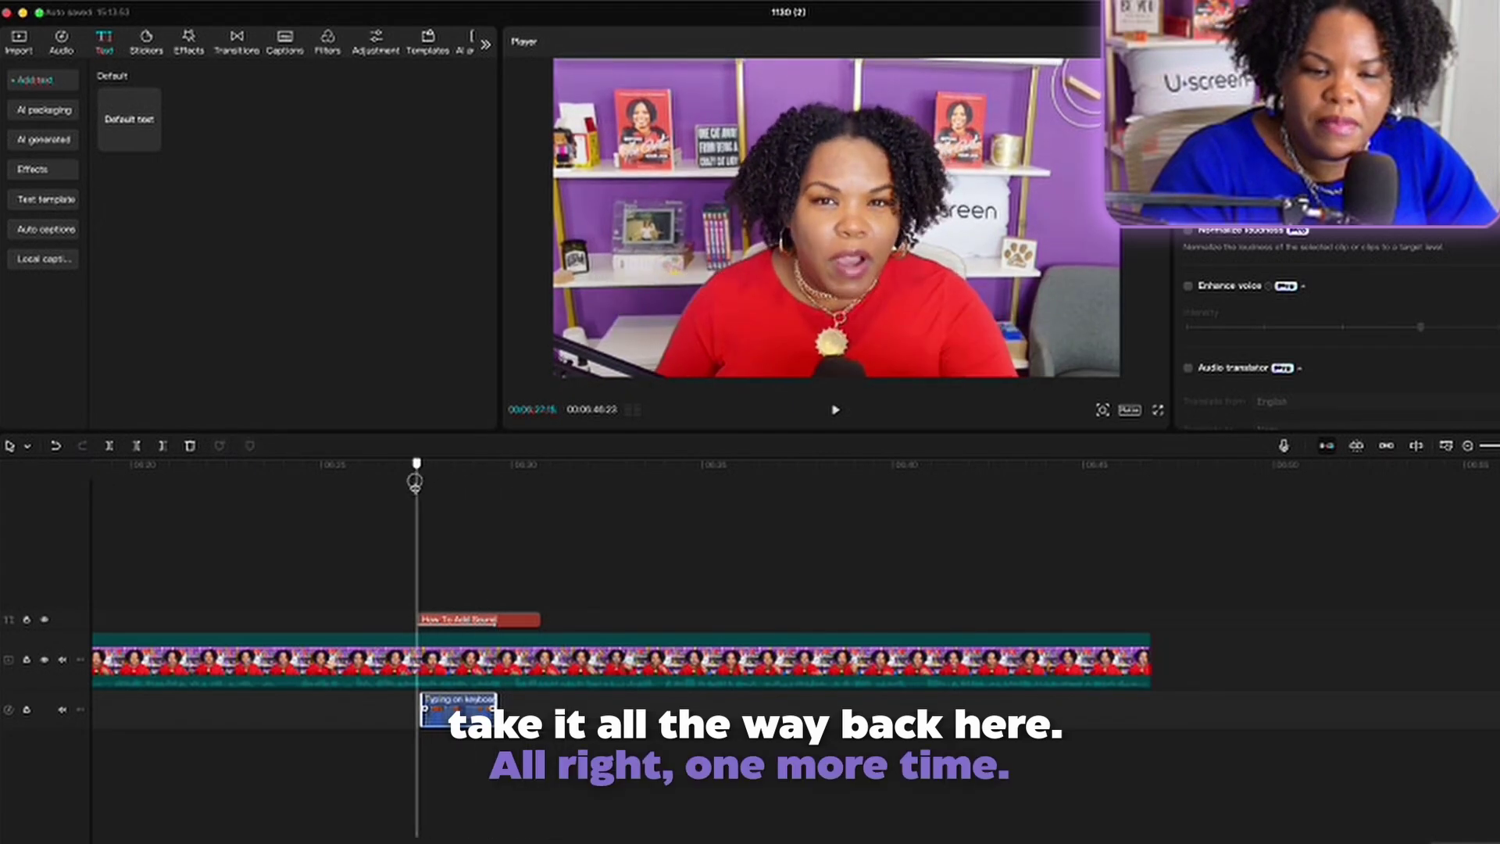
left_click(834, 410)
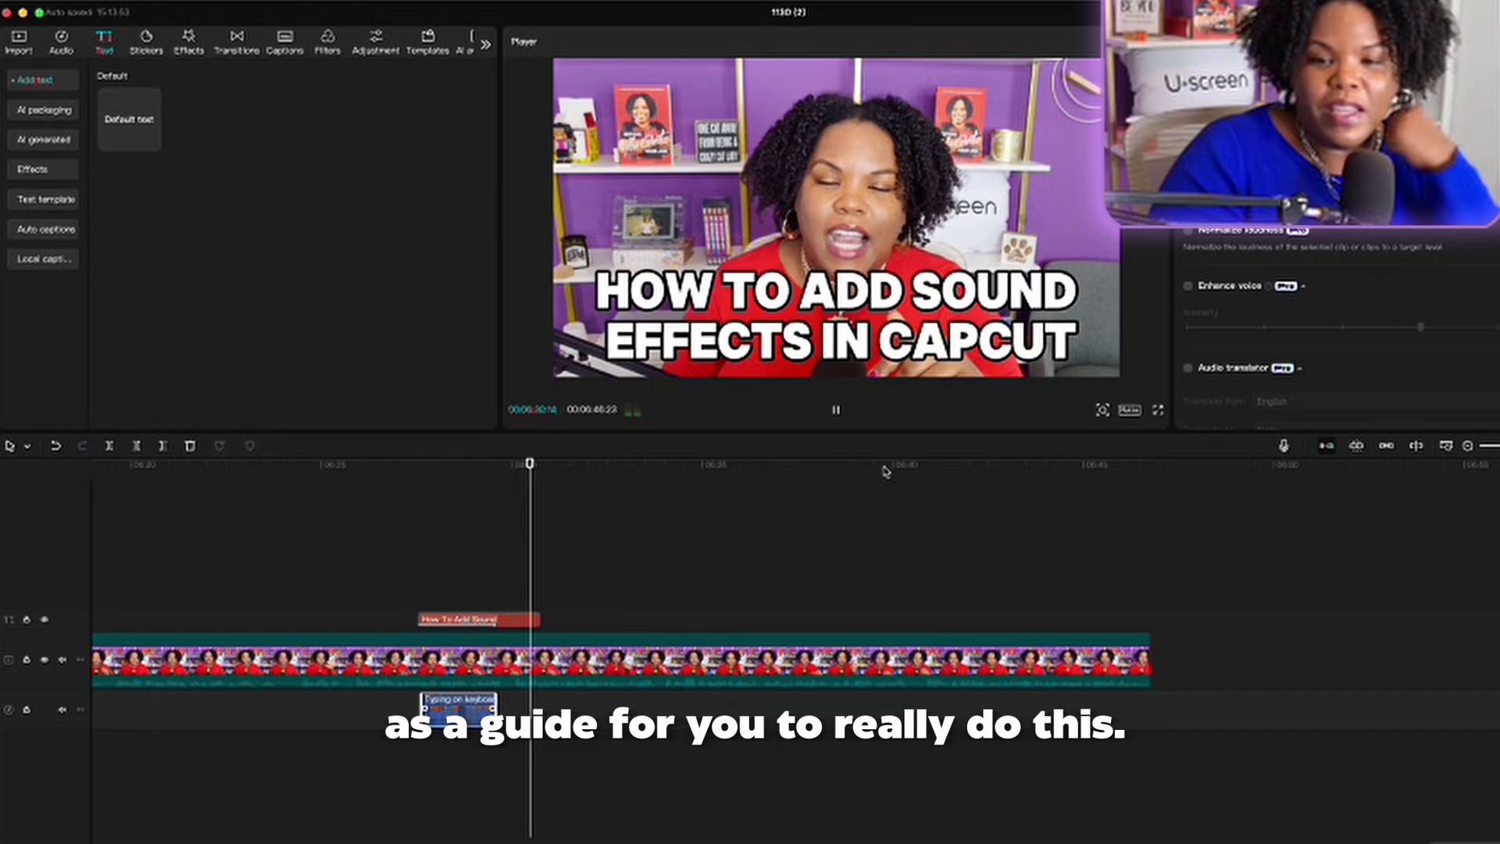
left_click(835, 409)
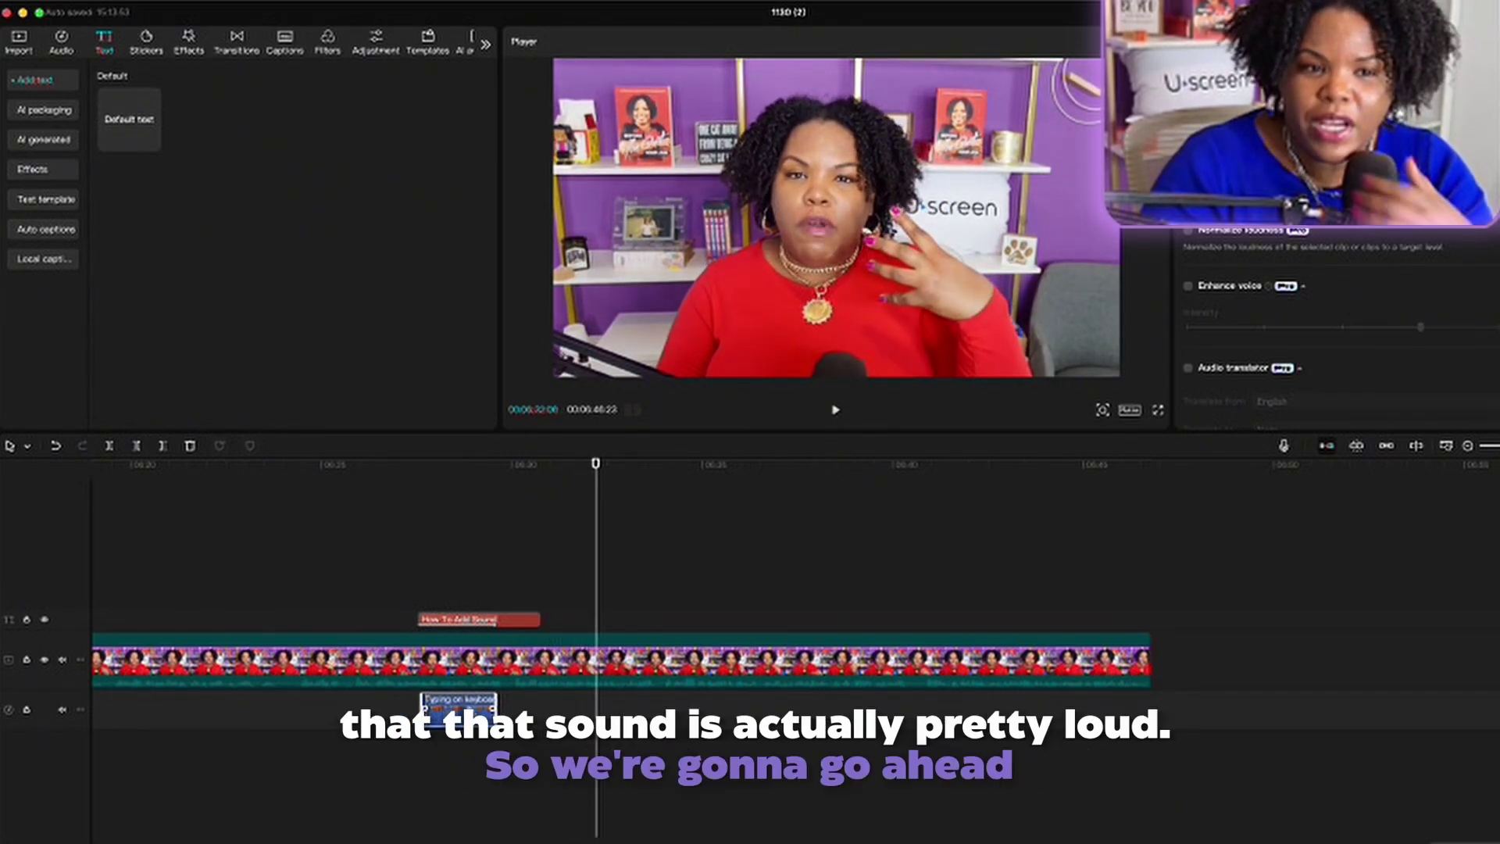
scroll(692, 702, "left", 1)
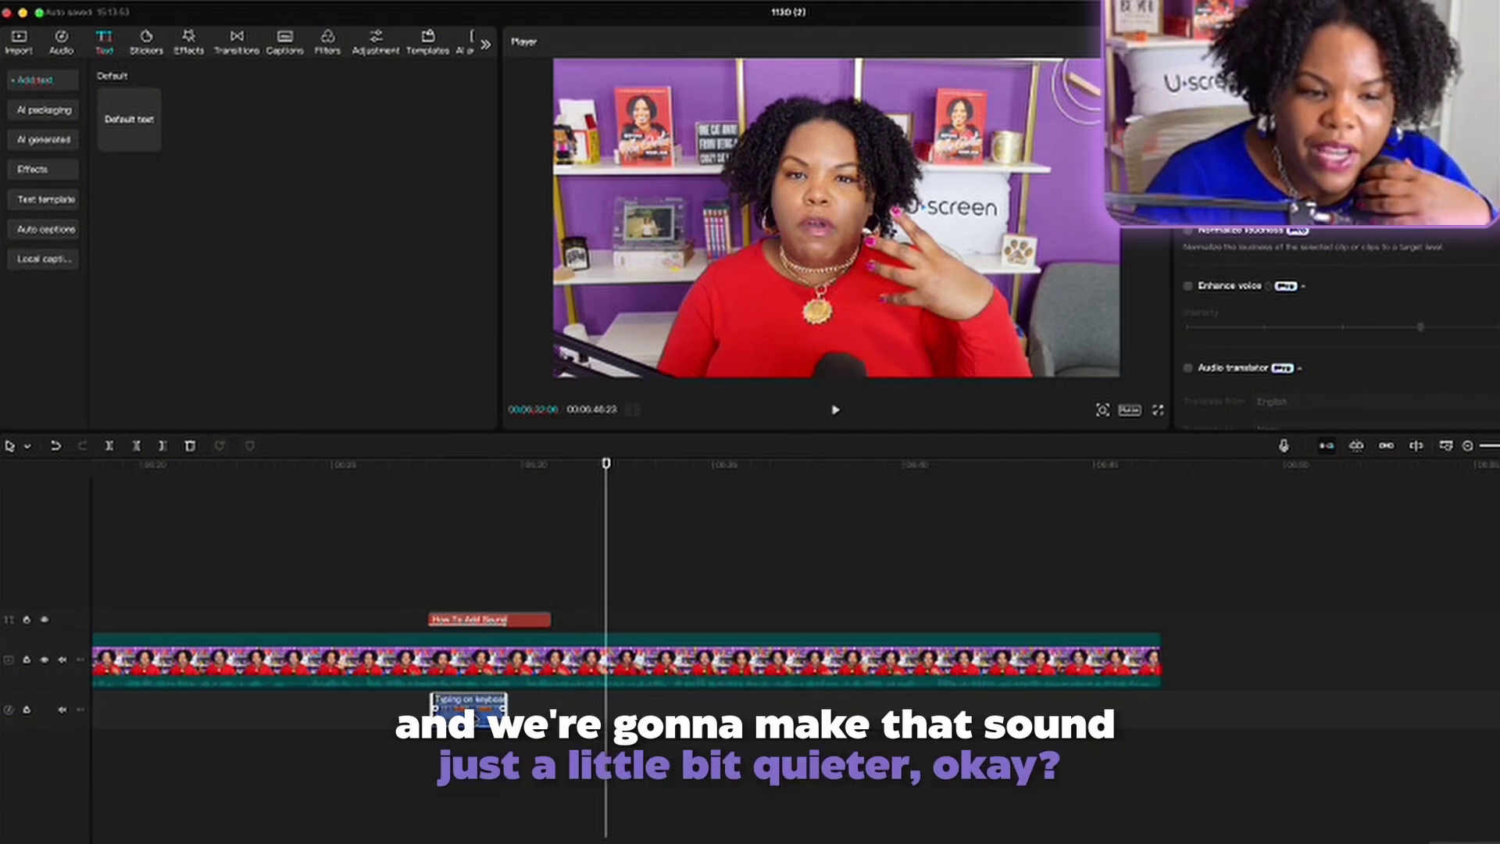
Mute and unmute the typing sound track, then open and dismiss its more-options menu.
left_click(62, 711)
left_click(63, 712)
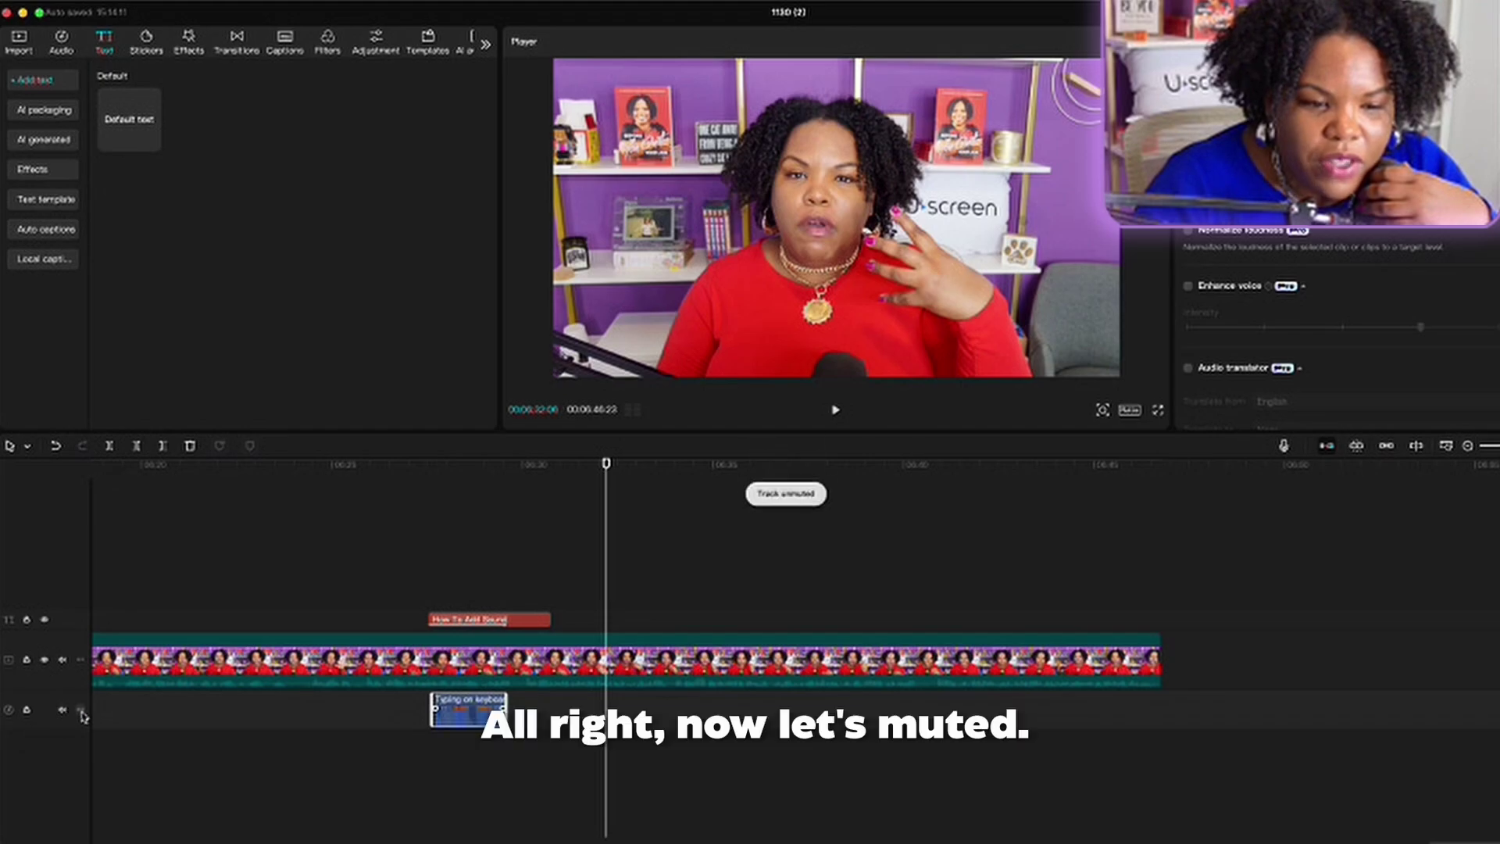
left_click(82, 711)
mouse_move(132, 730)
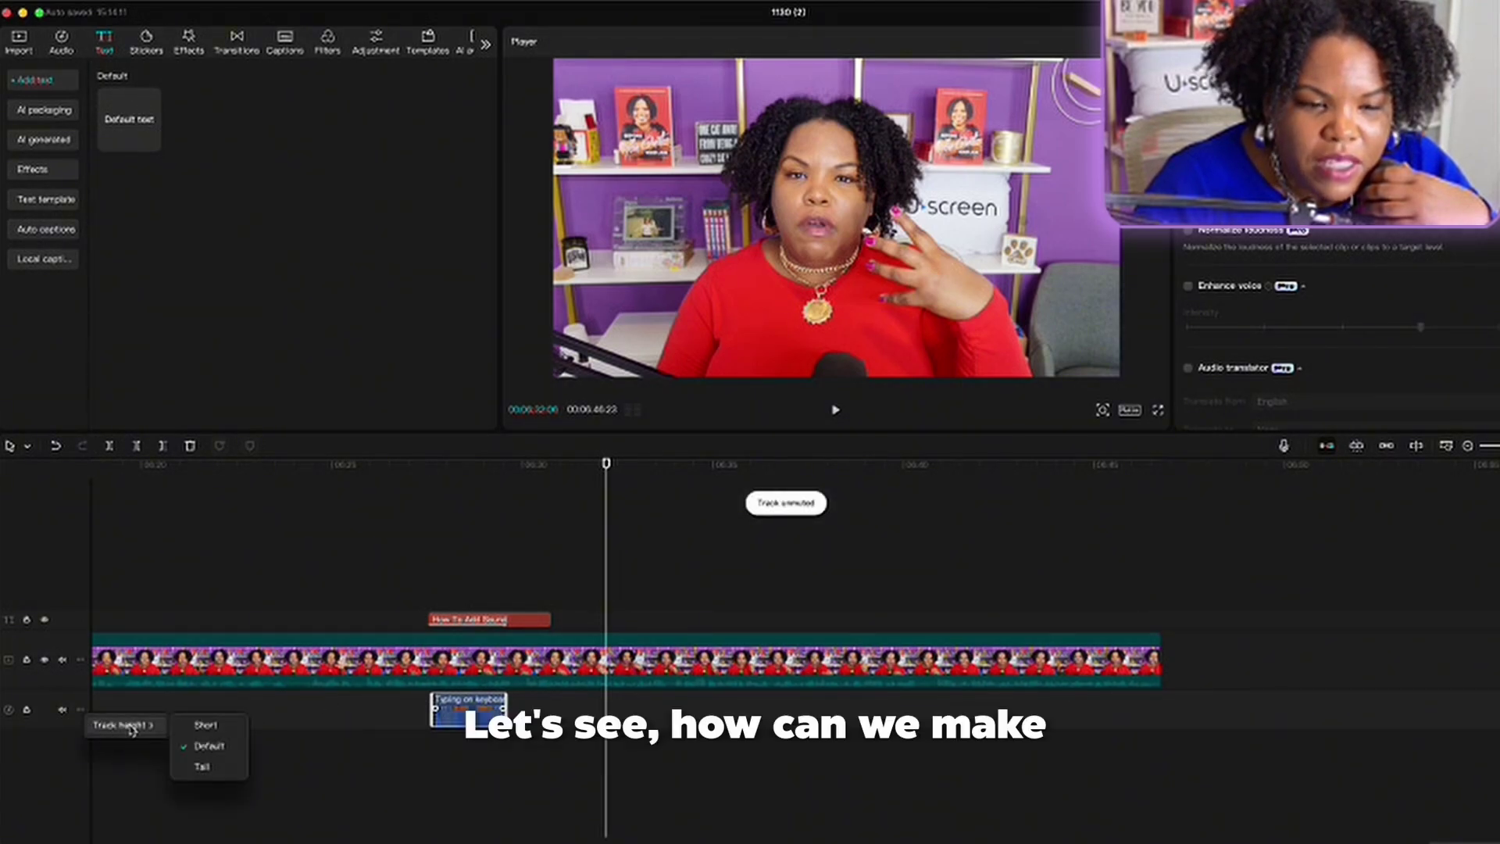
key("Escape")
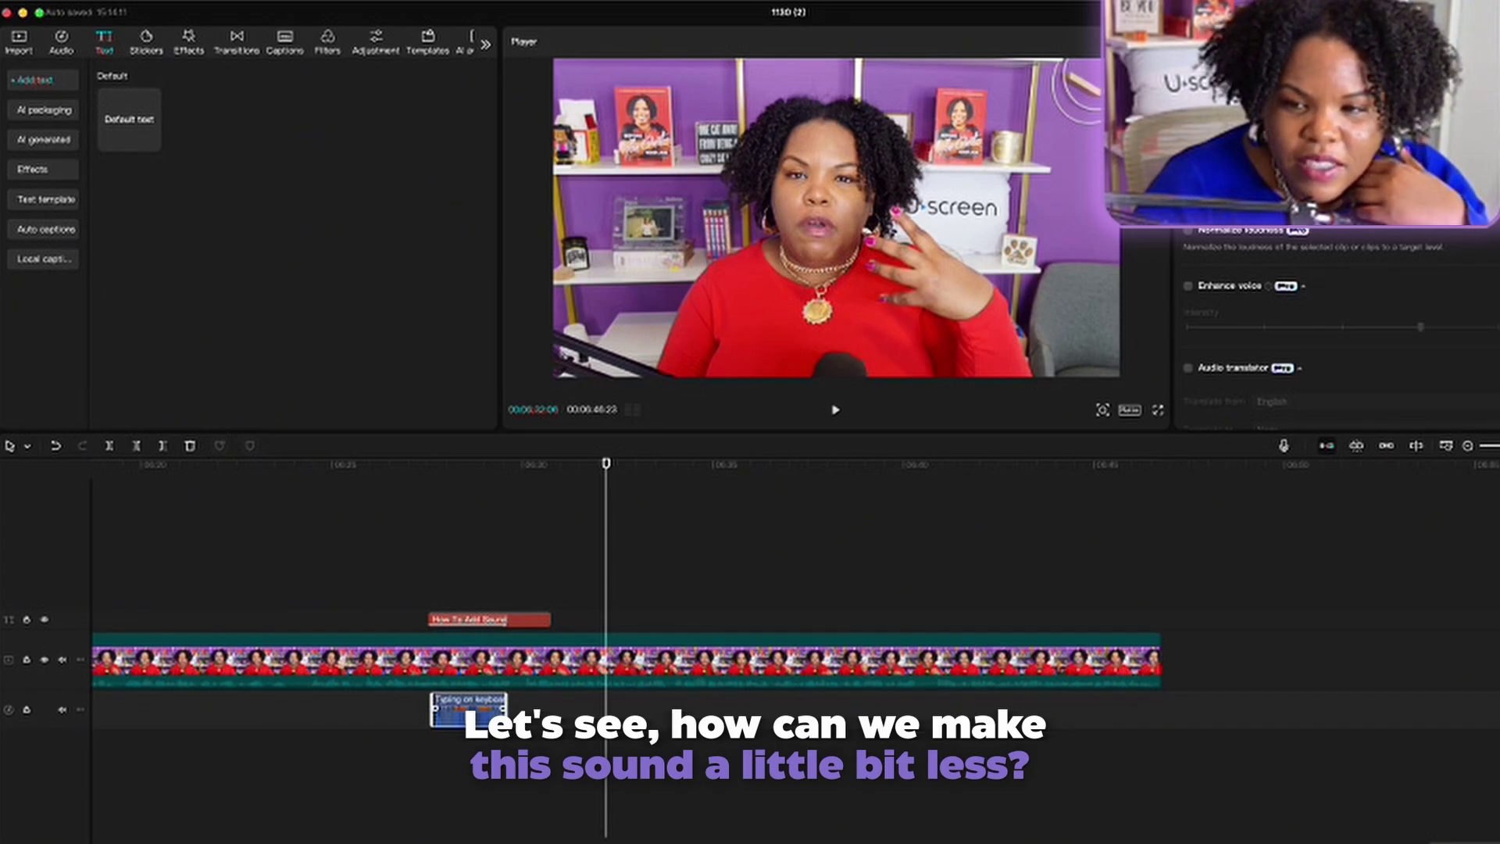
scroll(469, 717, "left", 1)
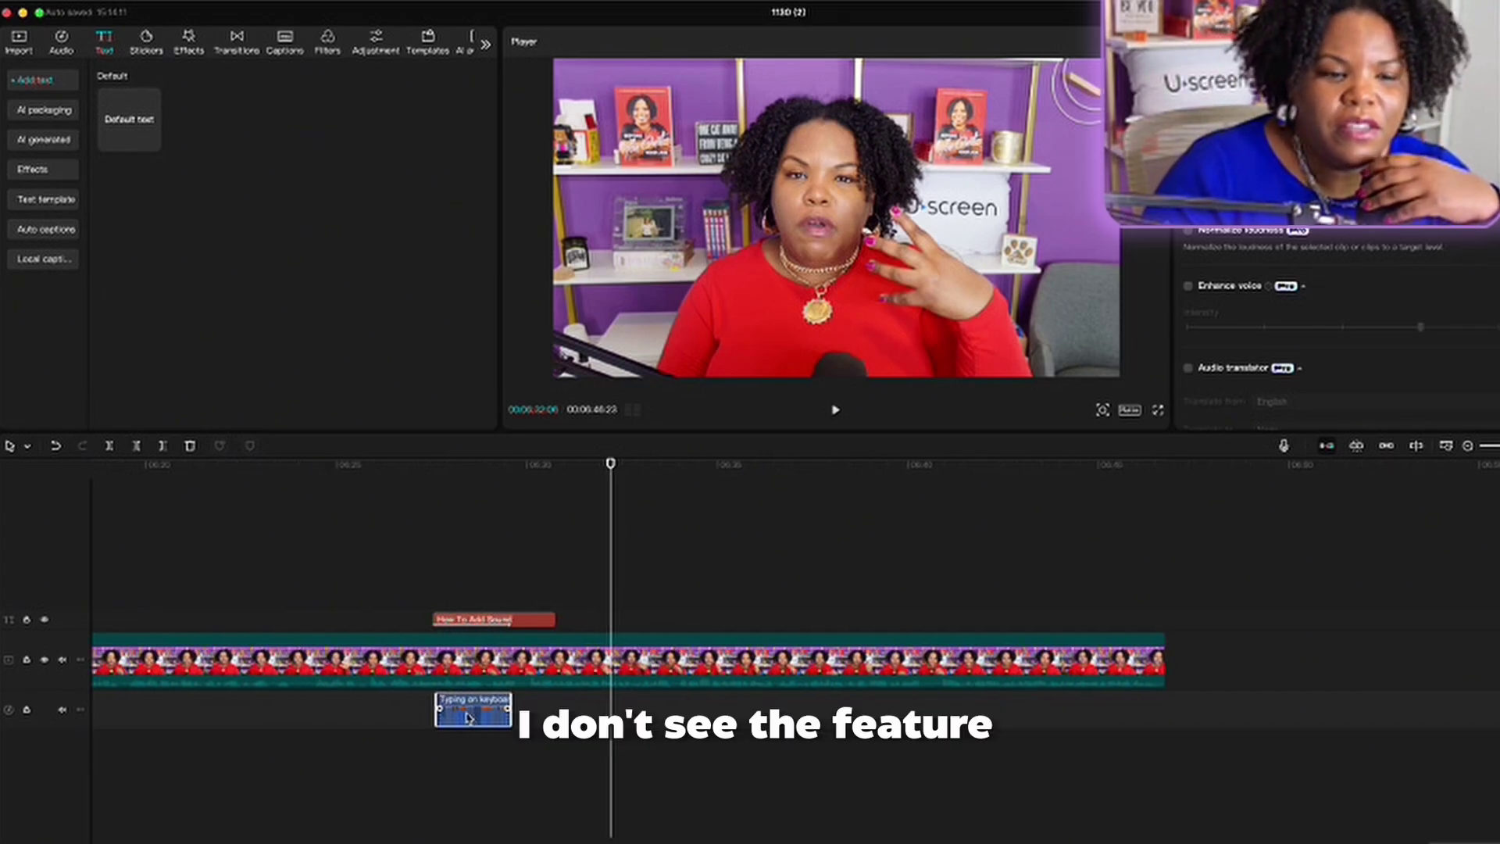
scroll(468, 718, "right", 3)
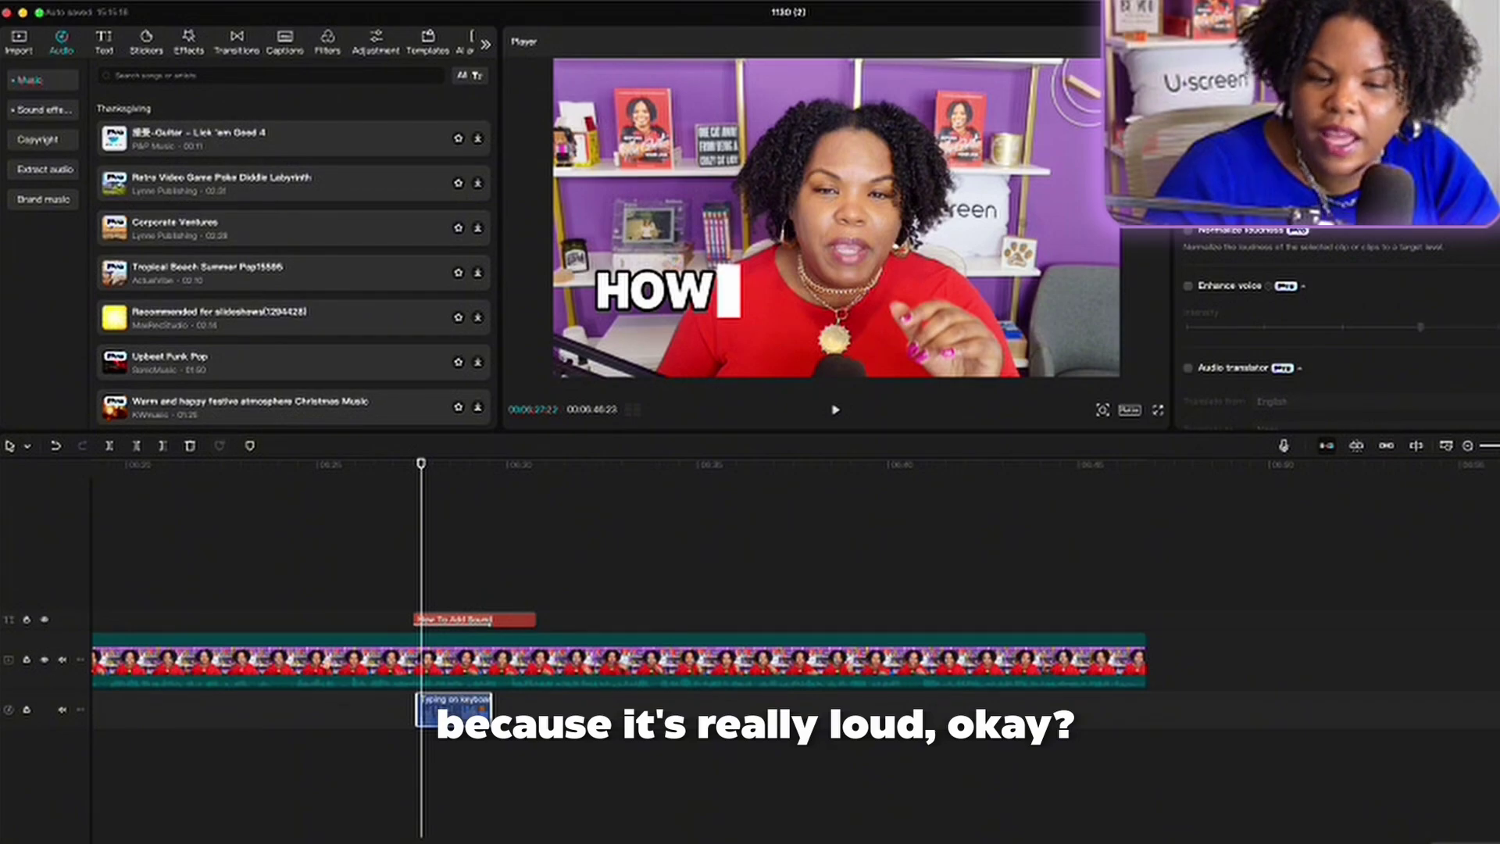
left_click(401, 465)
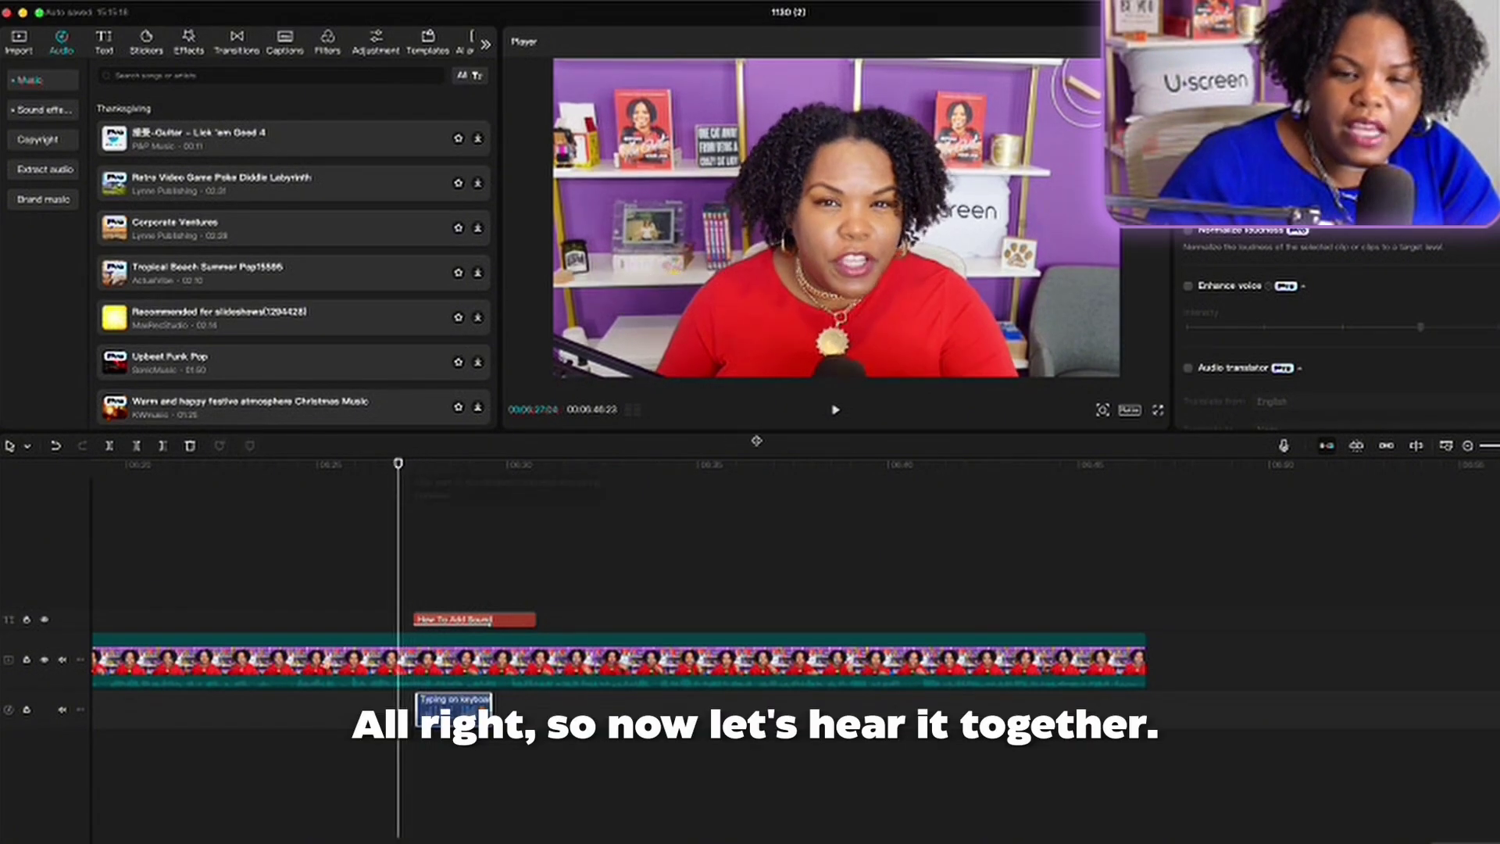
left_click(836, 411)
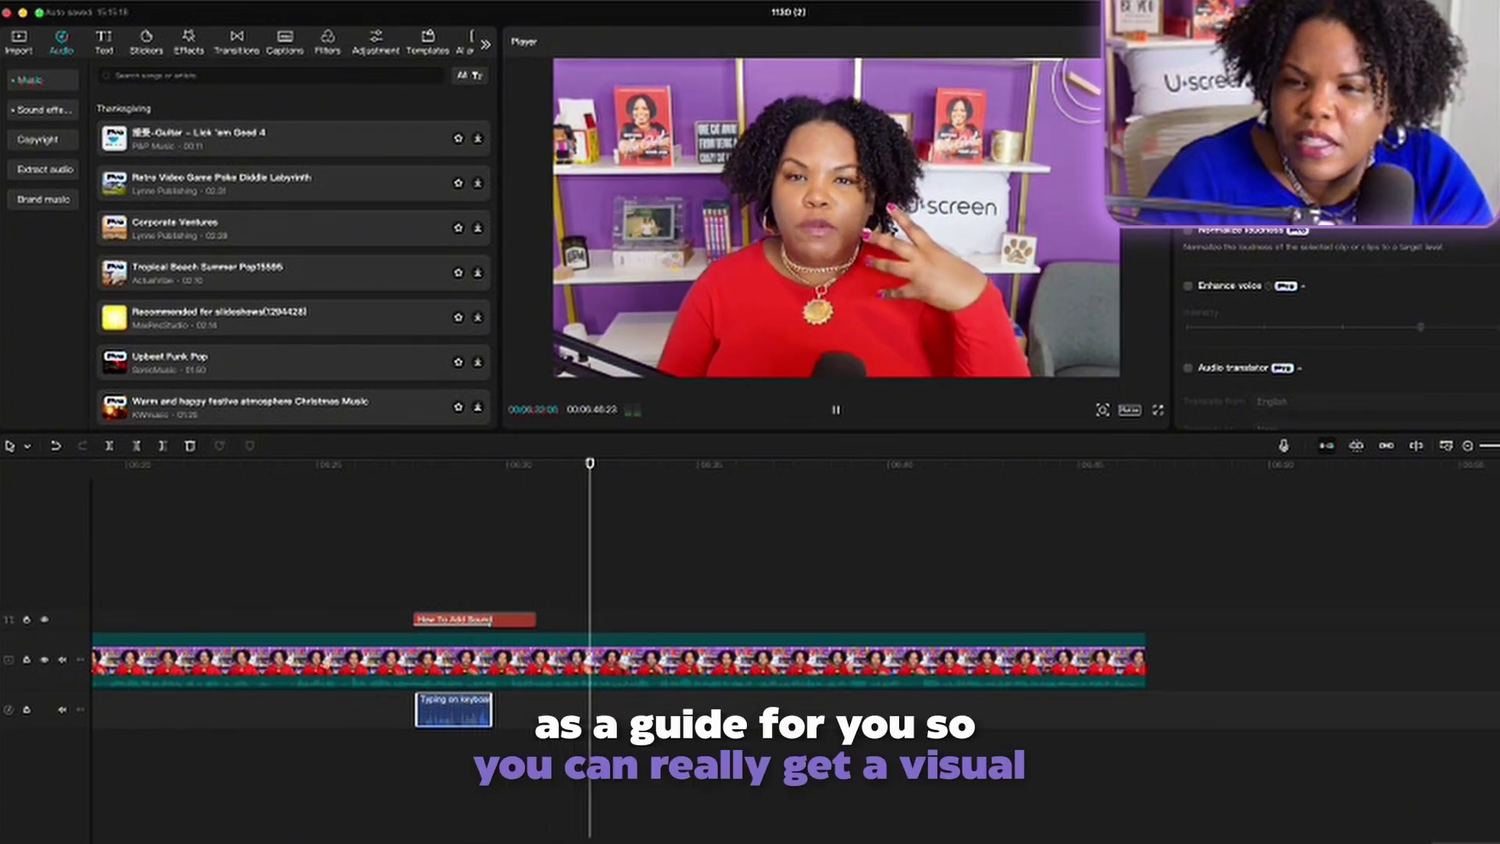
left_click(490, 467)
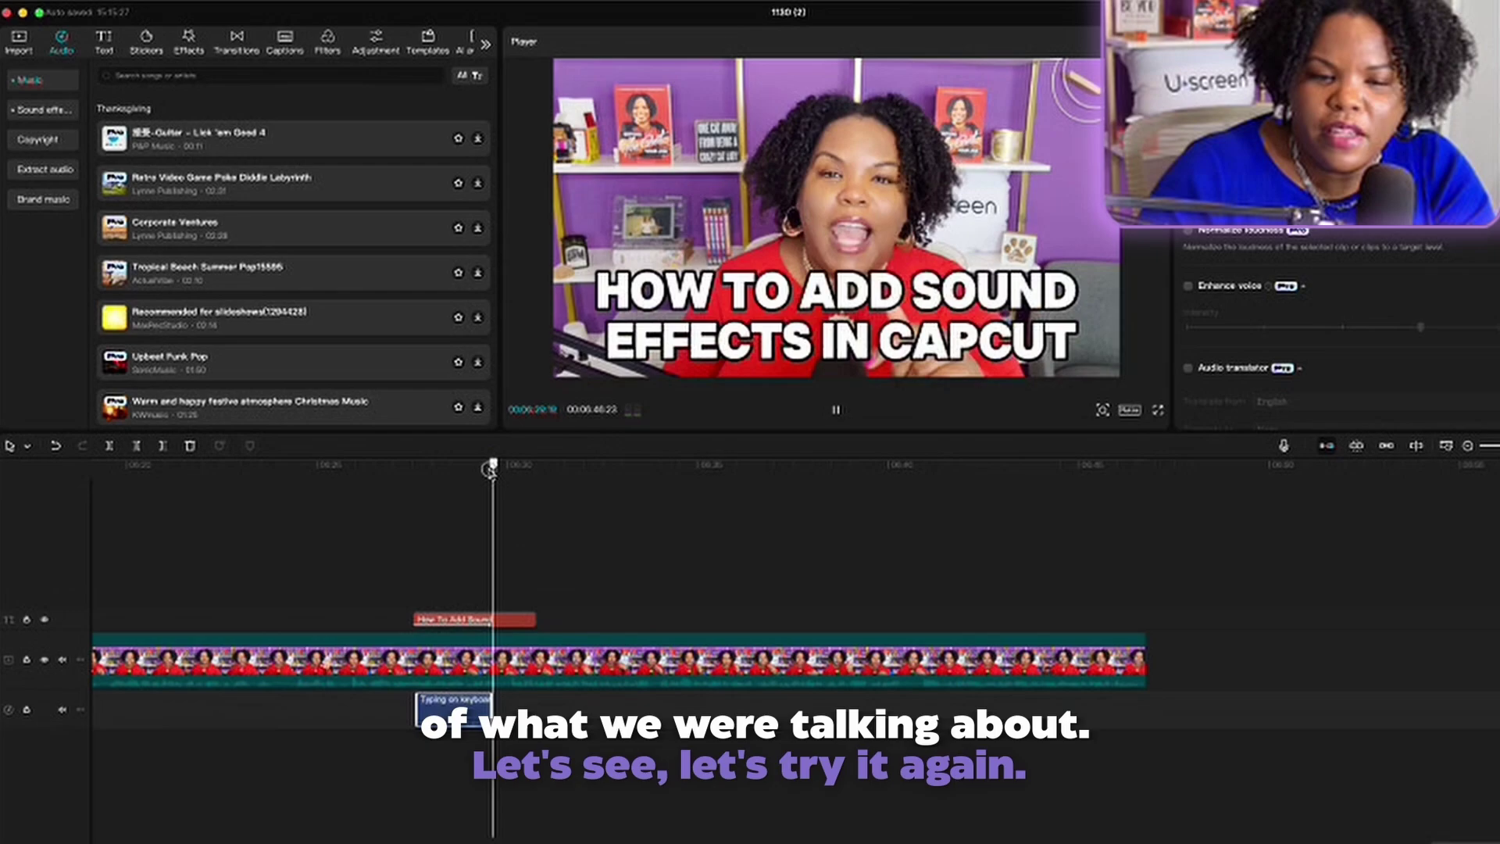
left_click_drag(491, 469, 442, 466)
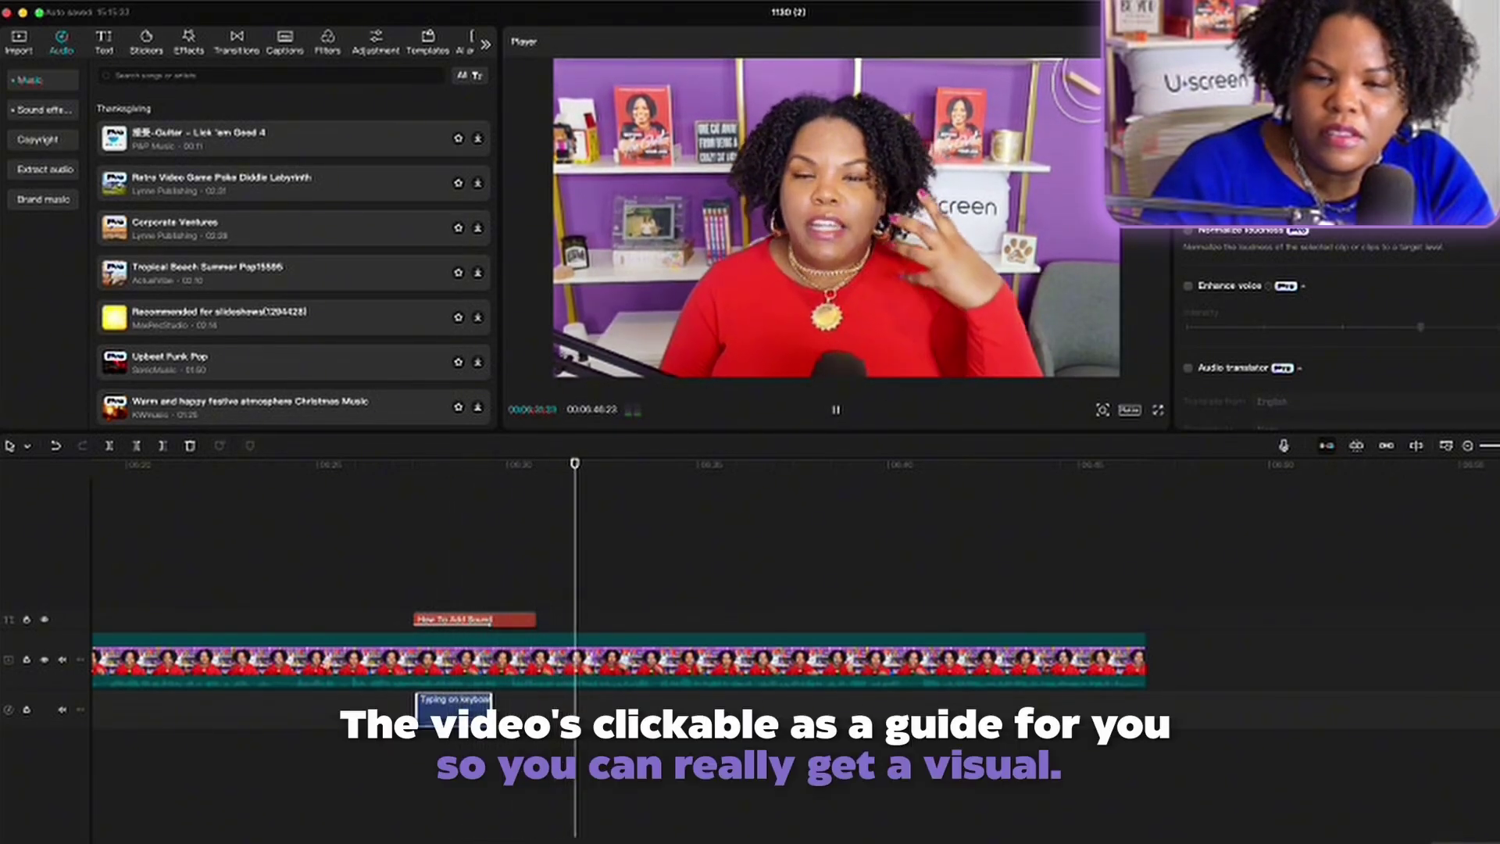
left_click(425, 466)
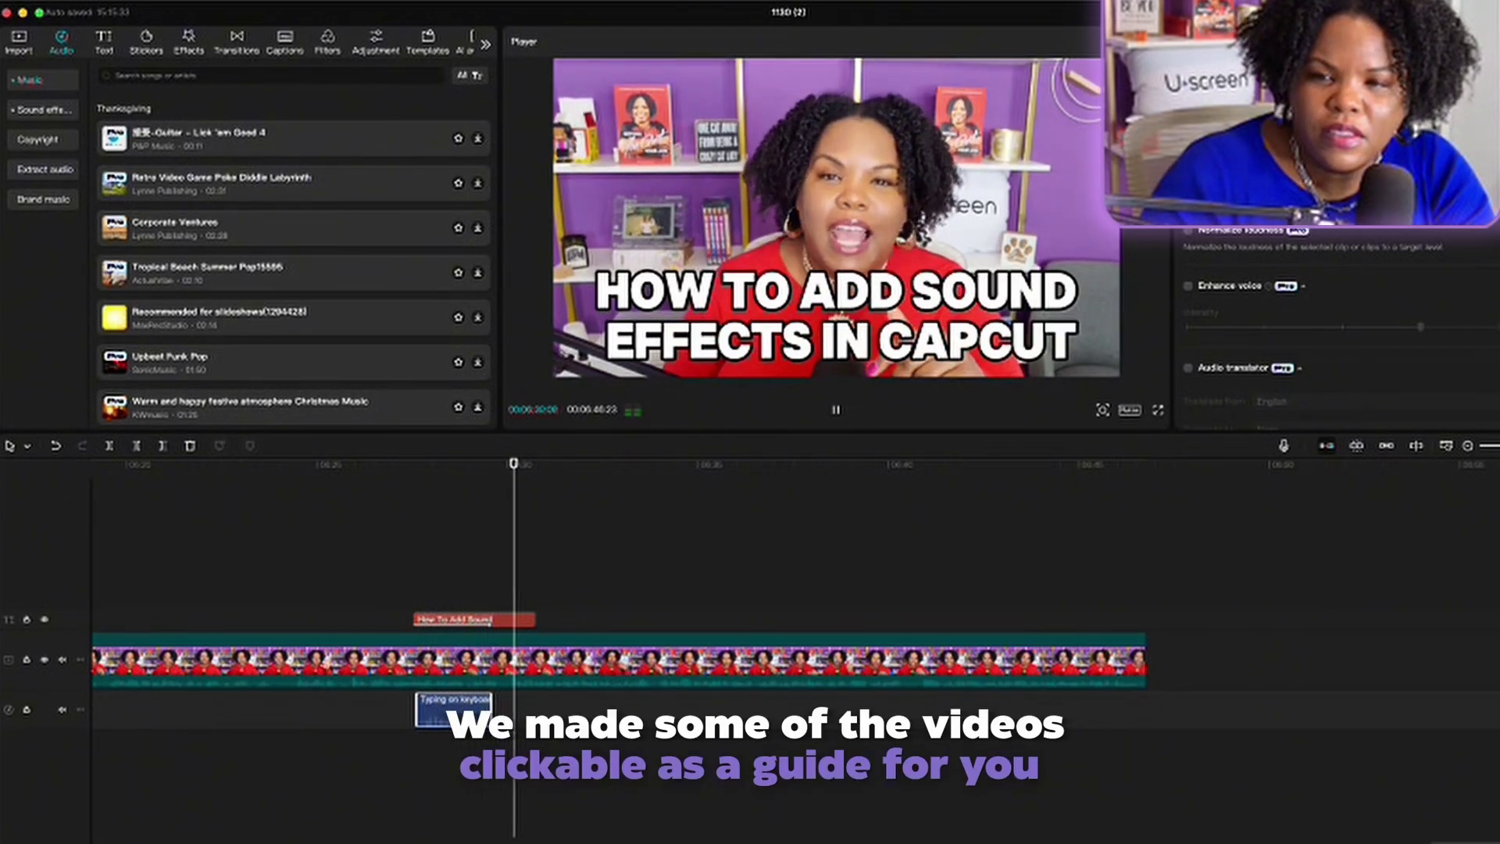
left_click(529, 671)
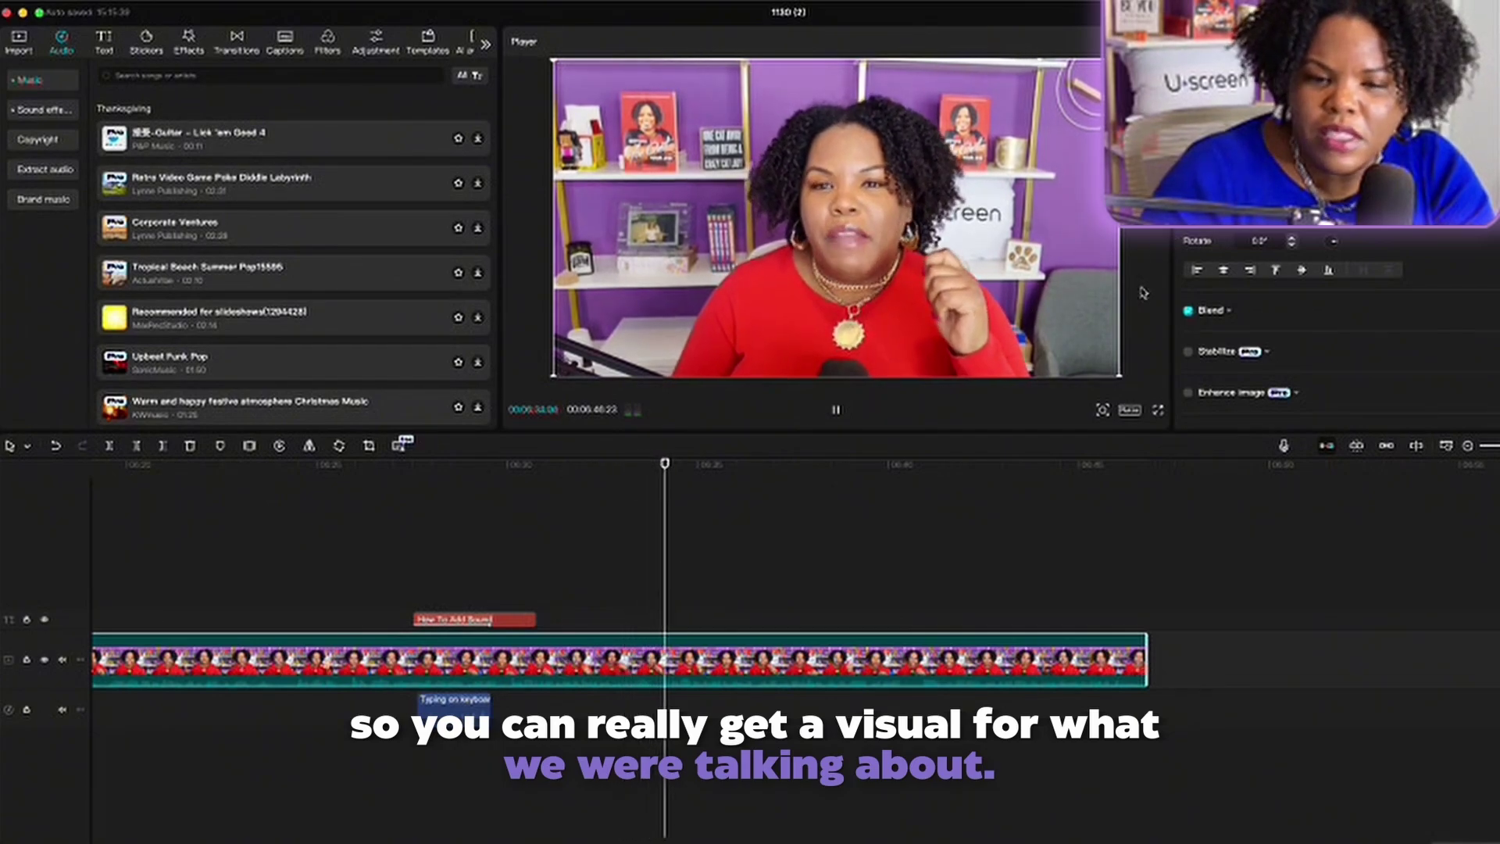
key("space")
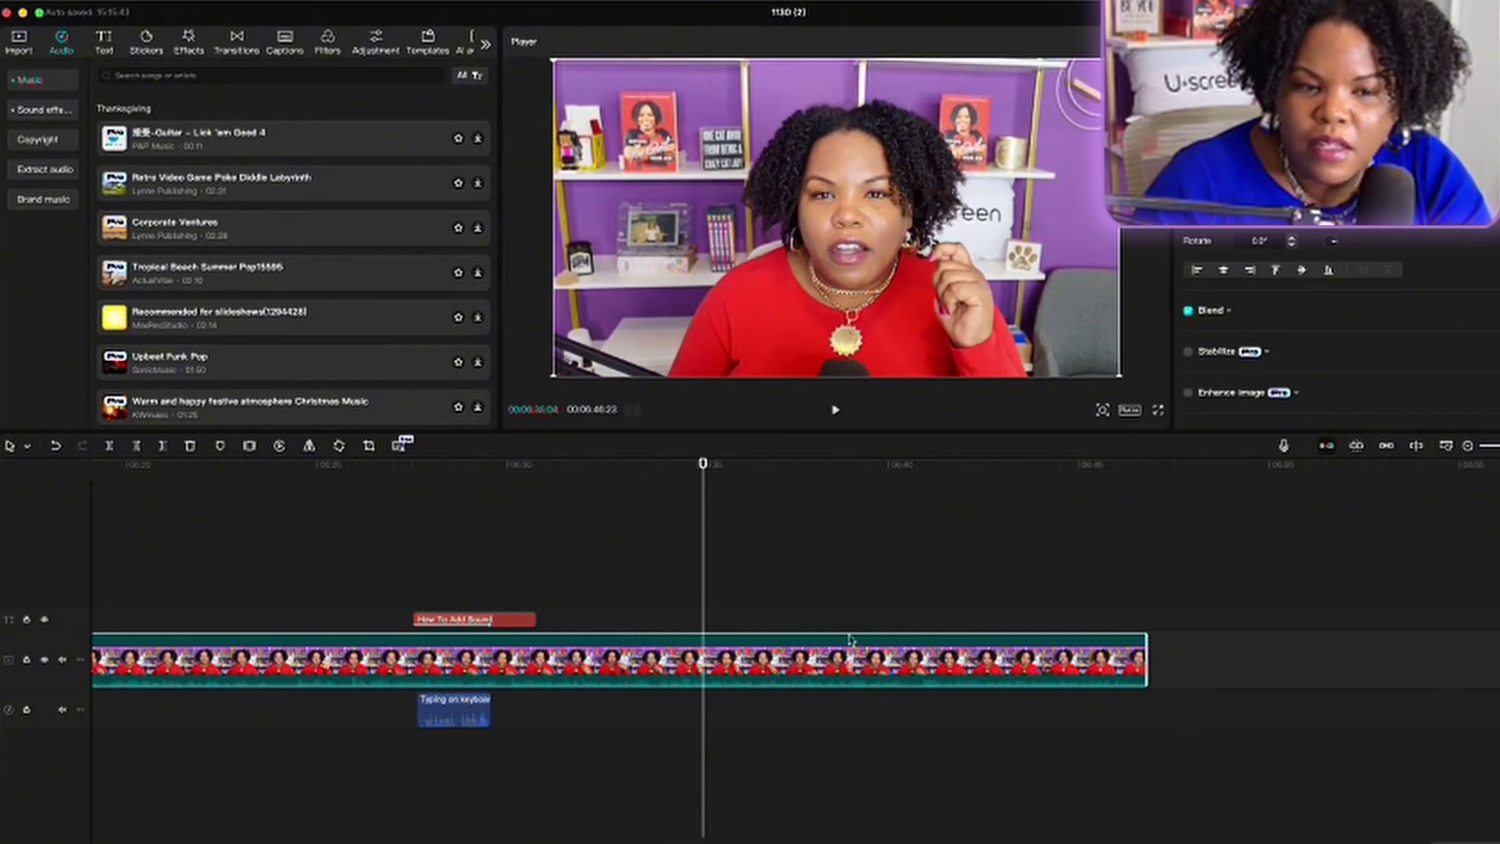
left_click(1241, 48)
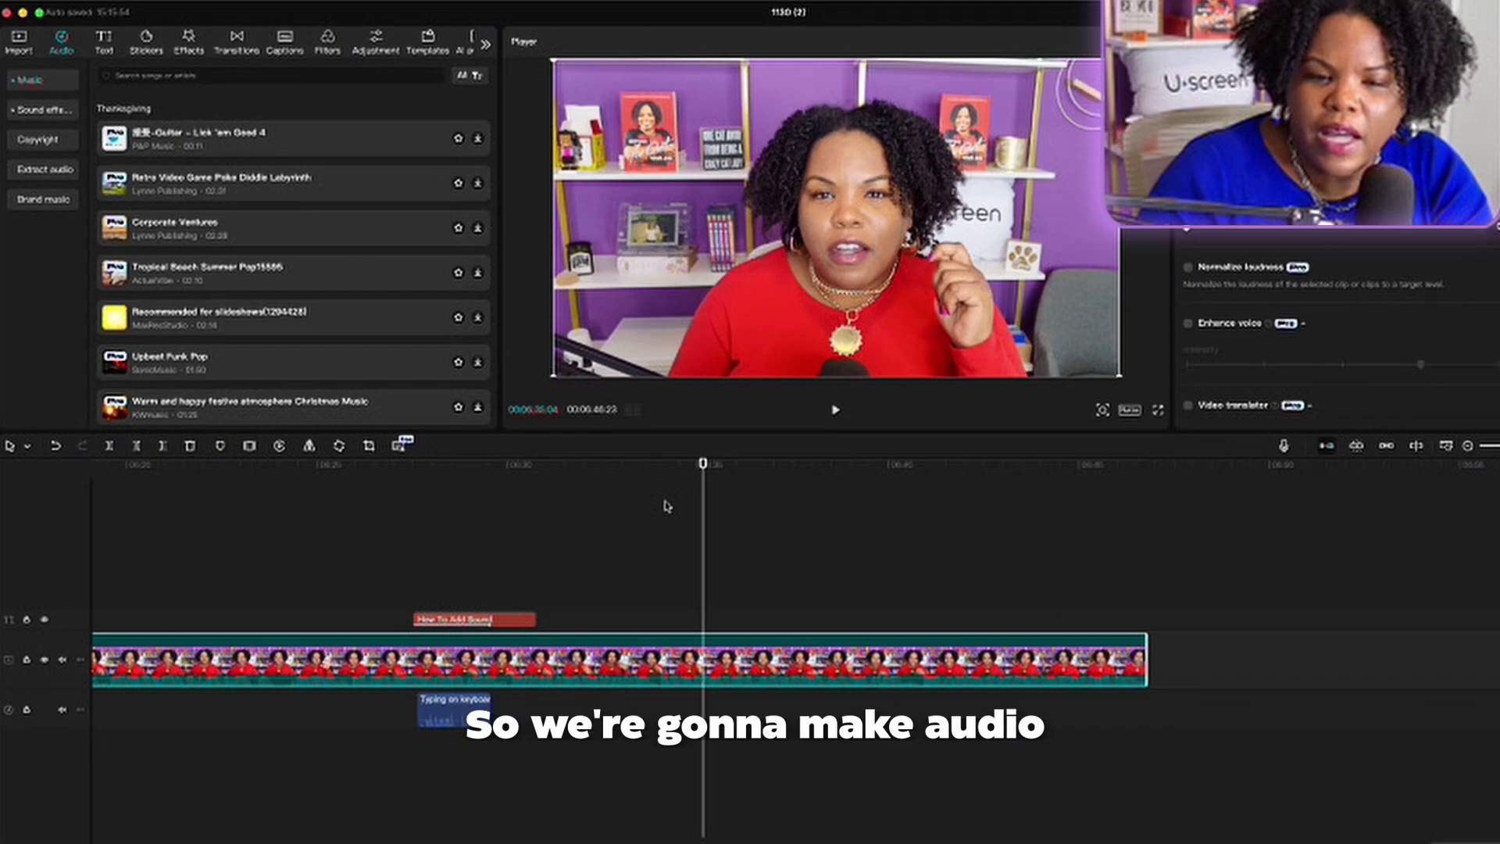
left_click_drag(703, 465, 411, 468)
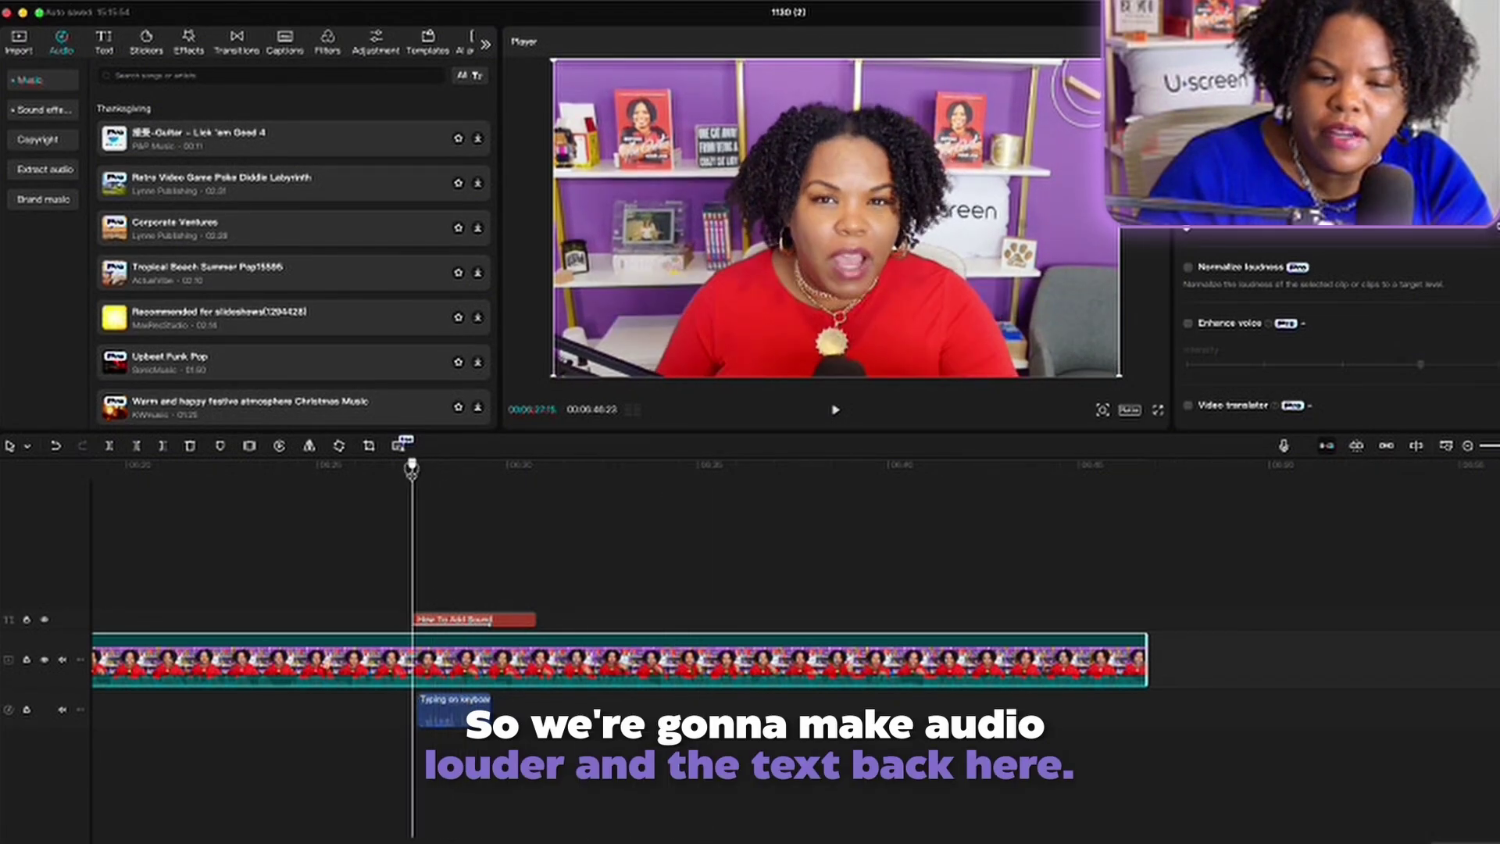
left_click(835, 411)
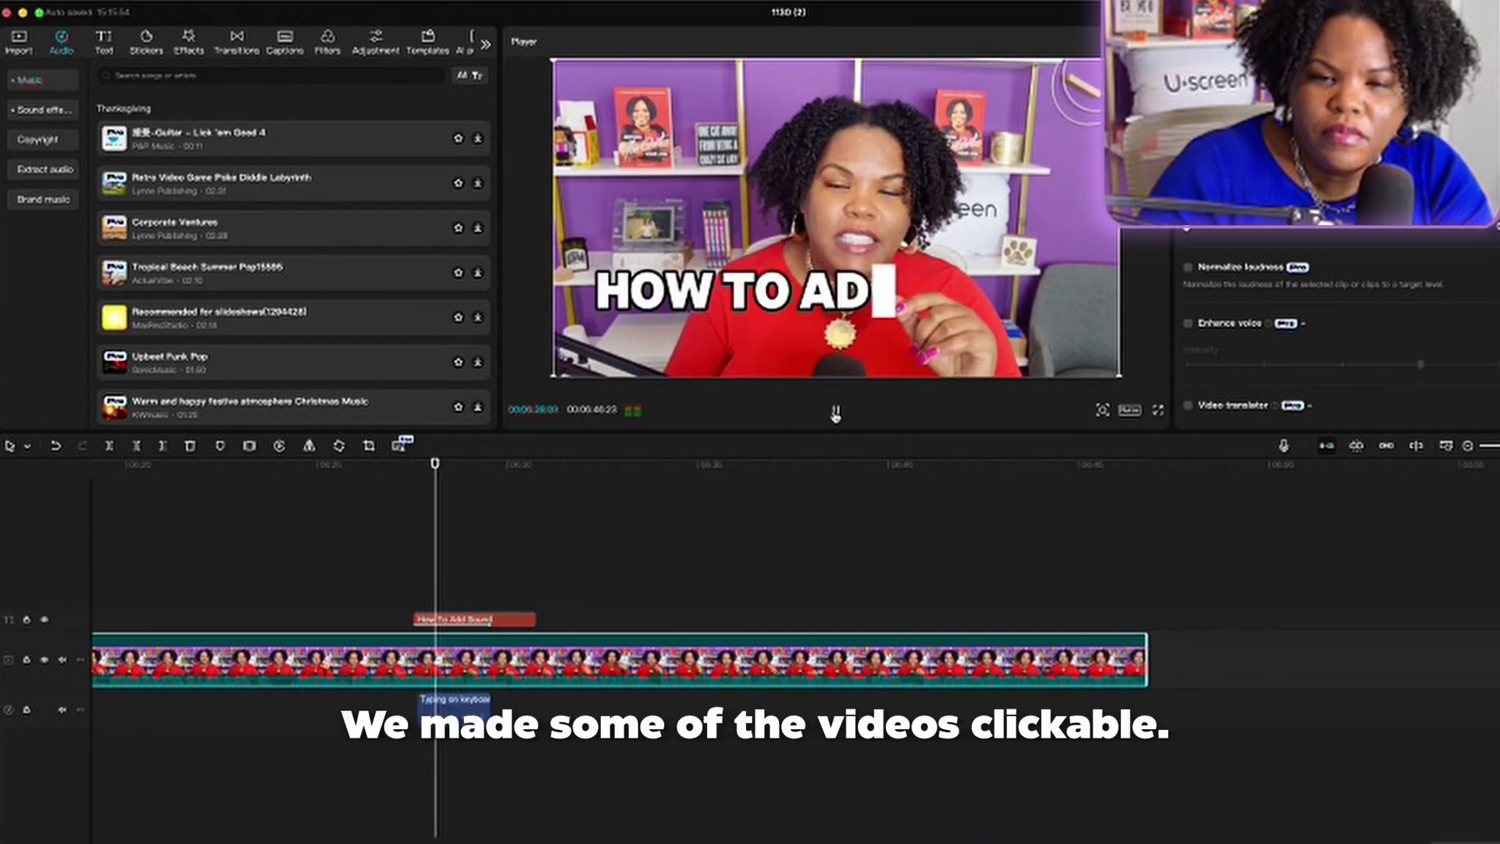
left_click(835, 411)
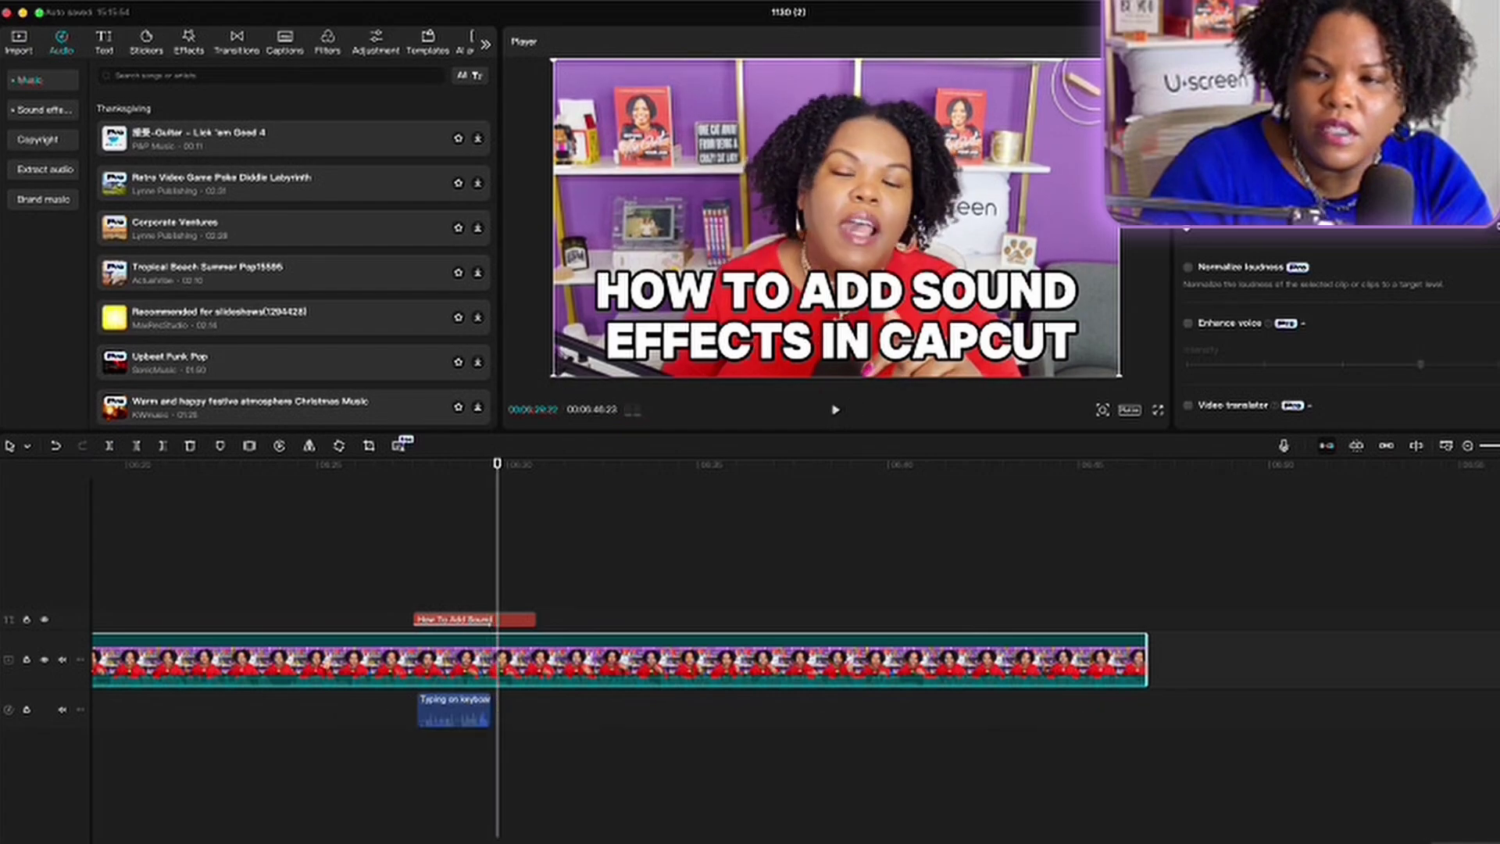